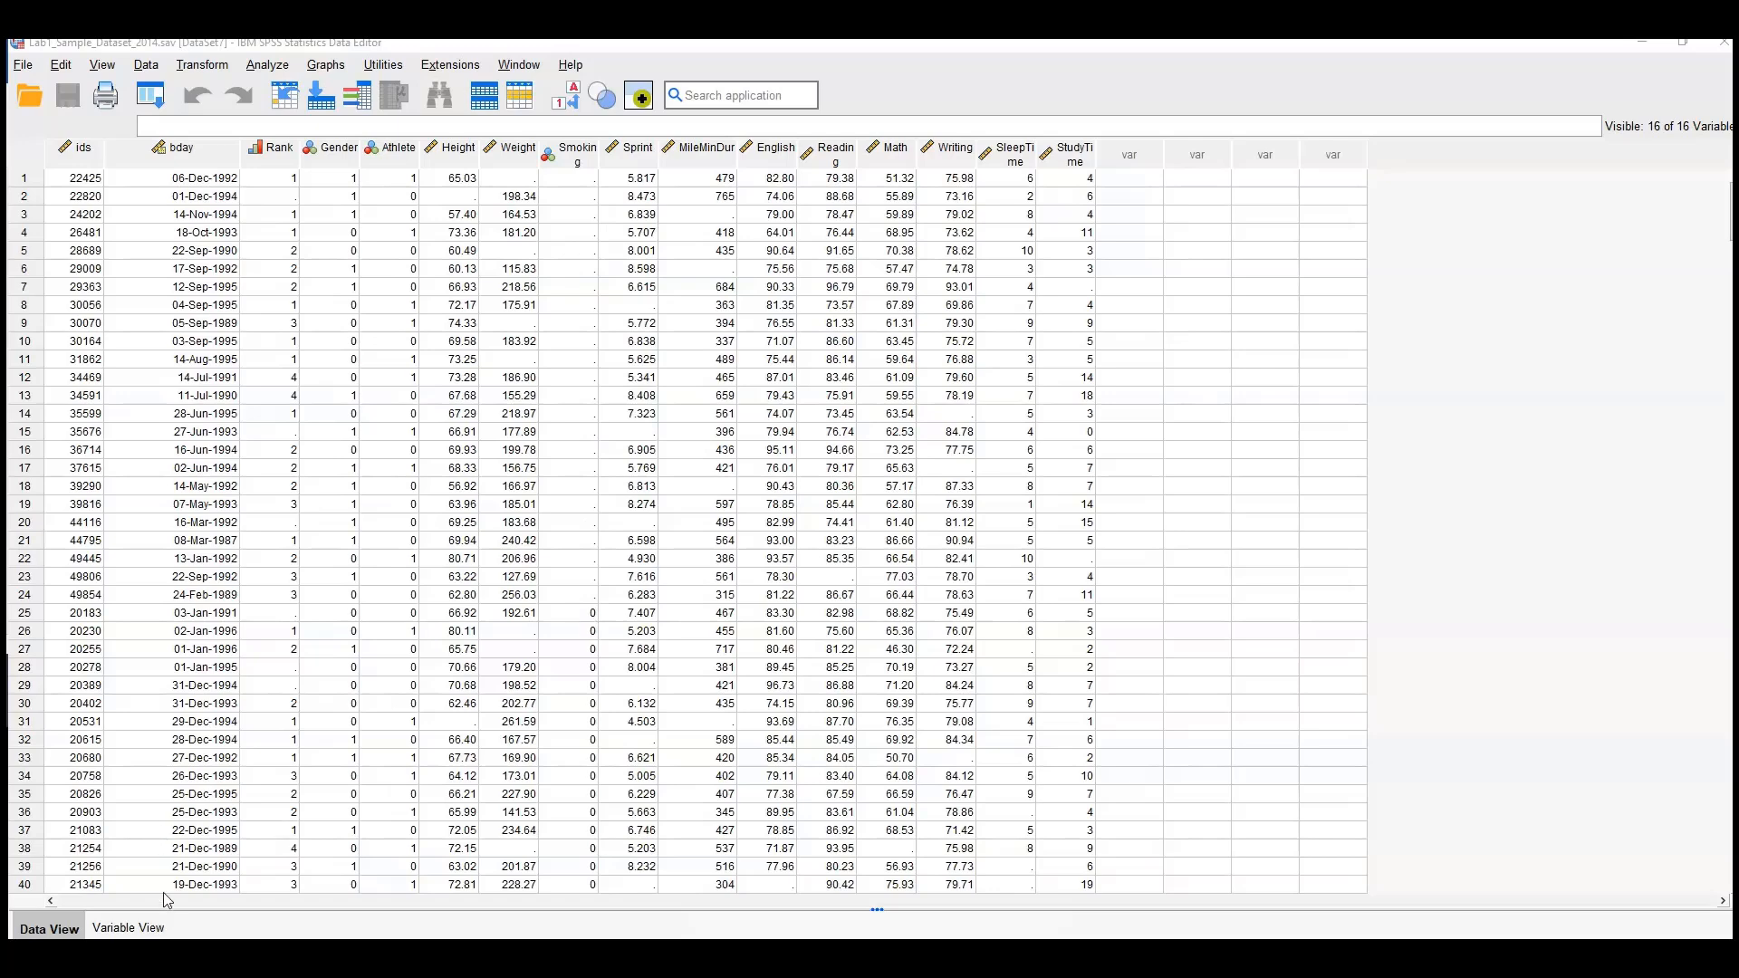
# Check the value labels defined for the Smoking variable and return to the data values.
pyautogui.click(127, 928)
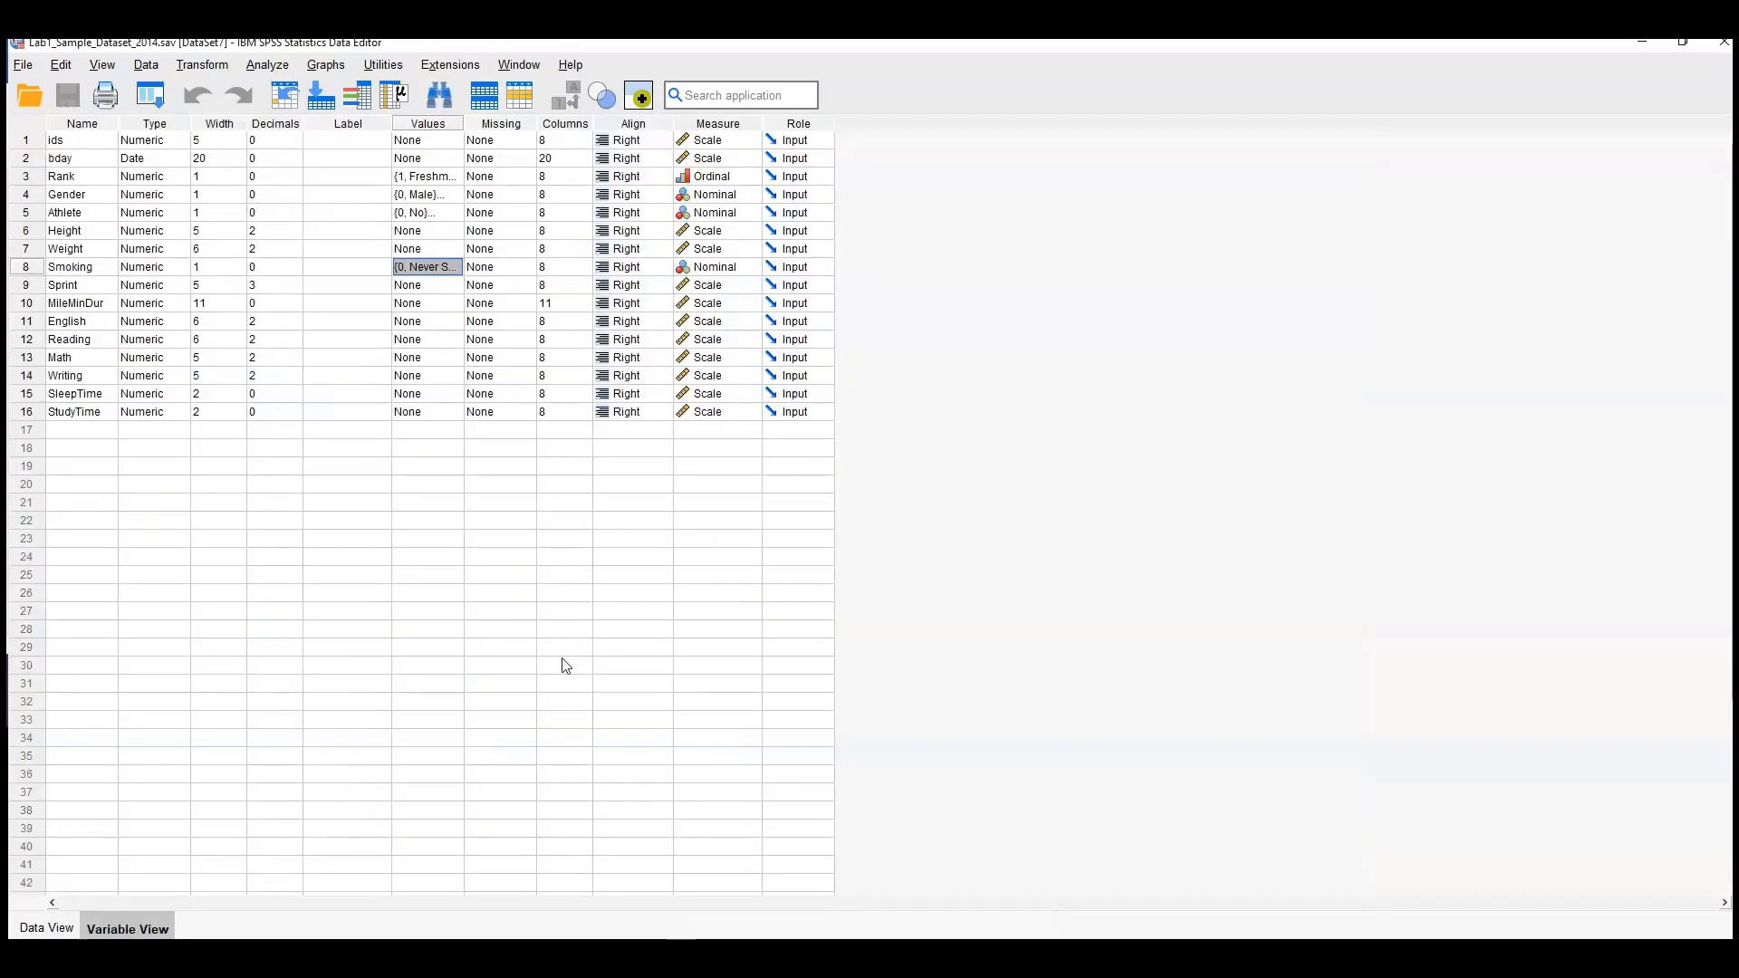
pyautogui.click(453, 267)
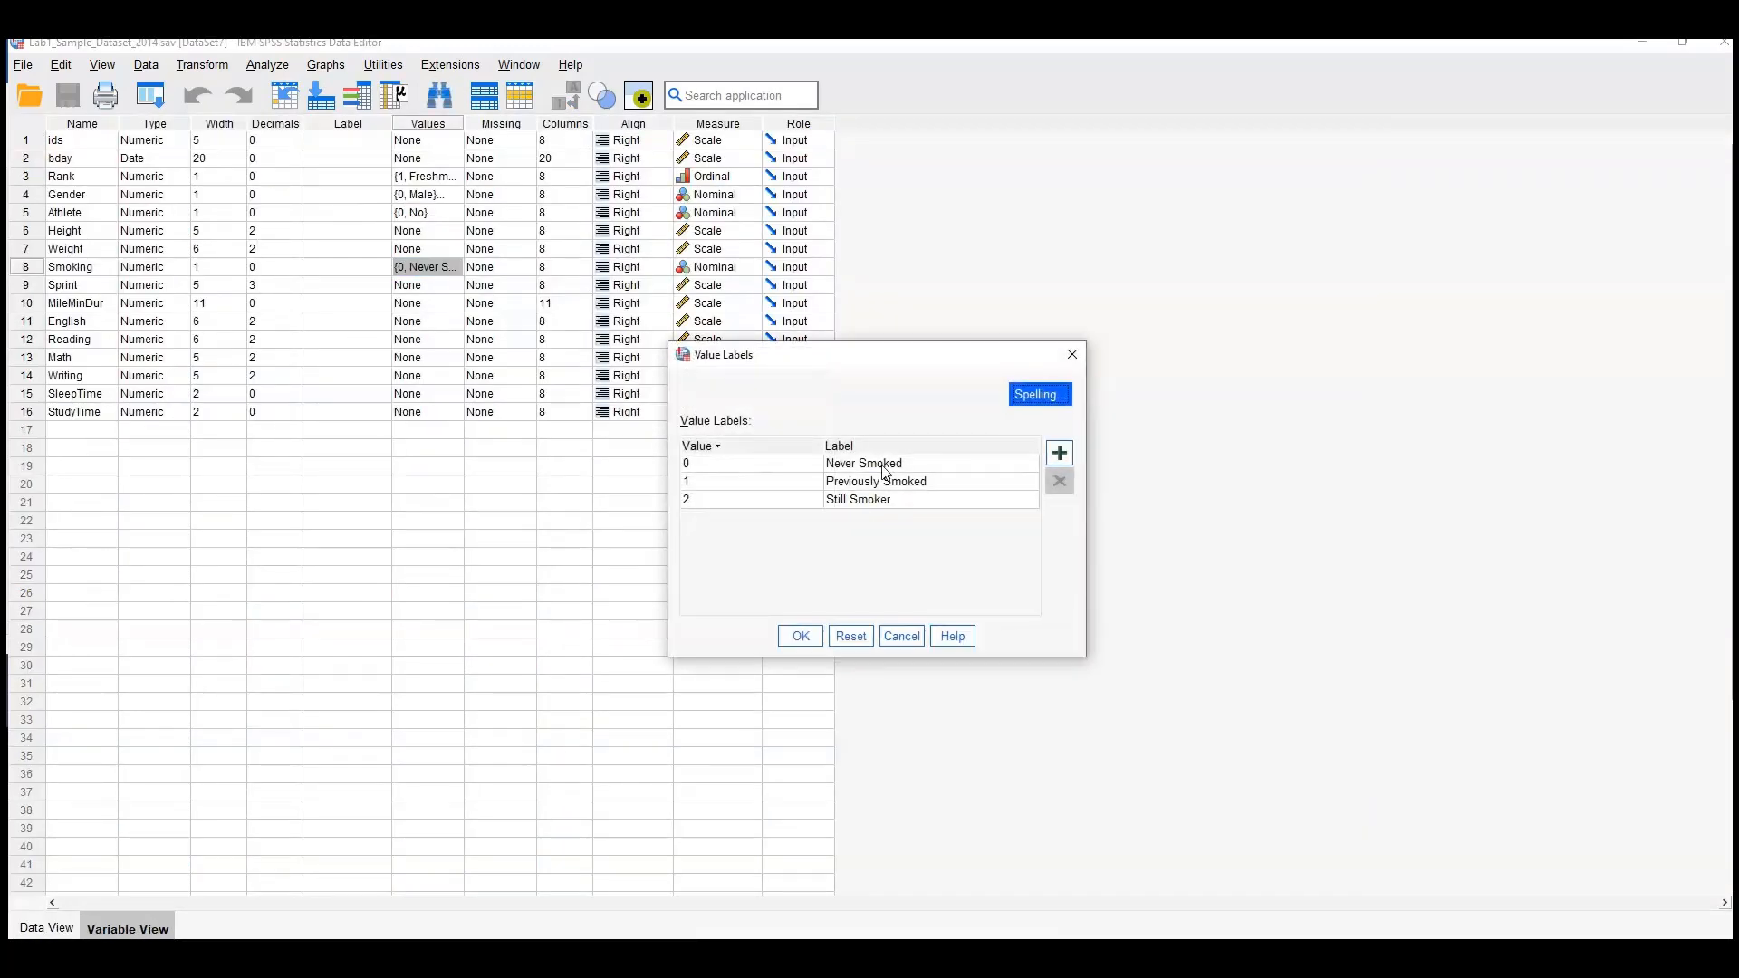
pyautogui.click(910, 642)
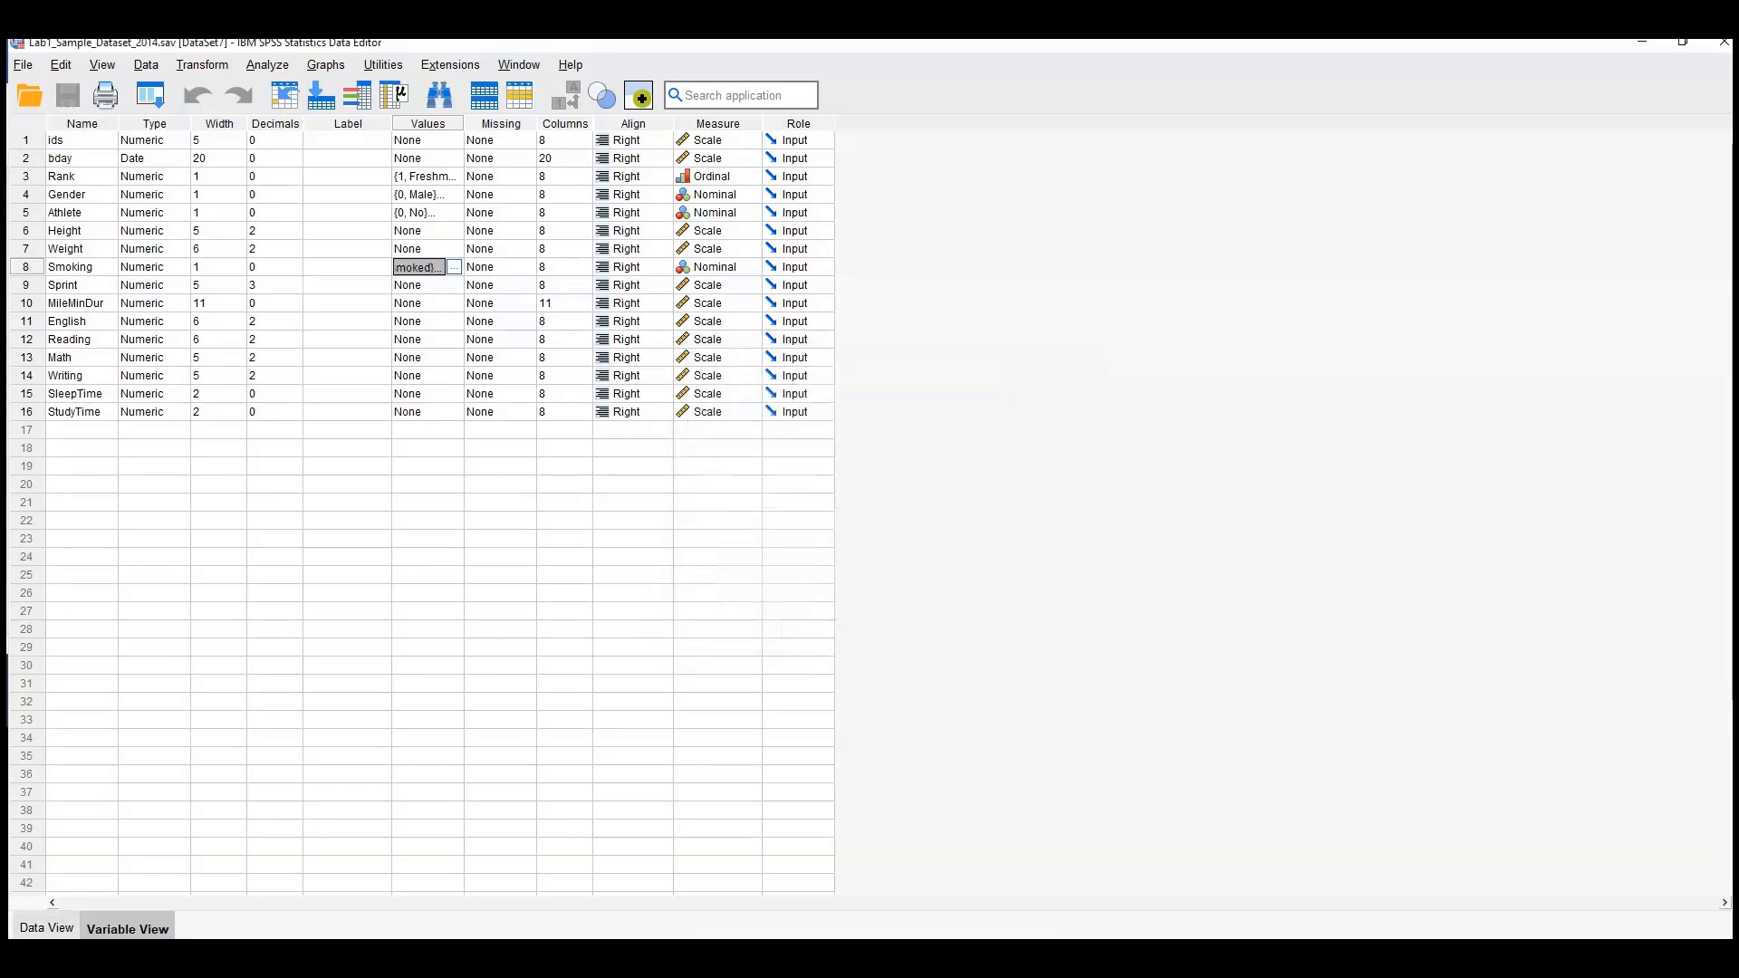
pyautogui.click(49, 929)
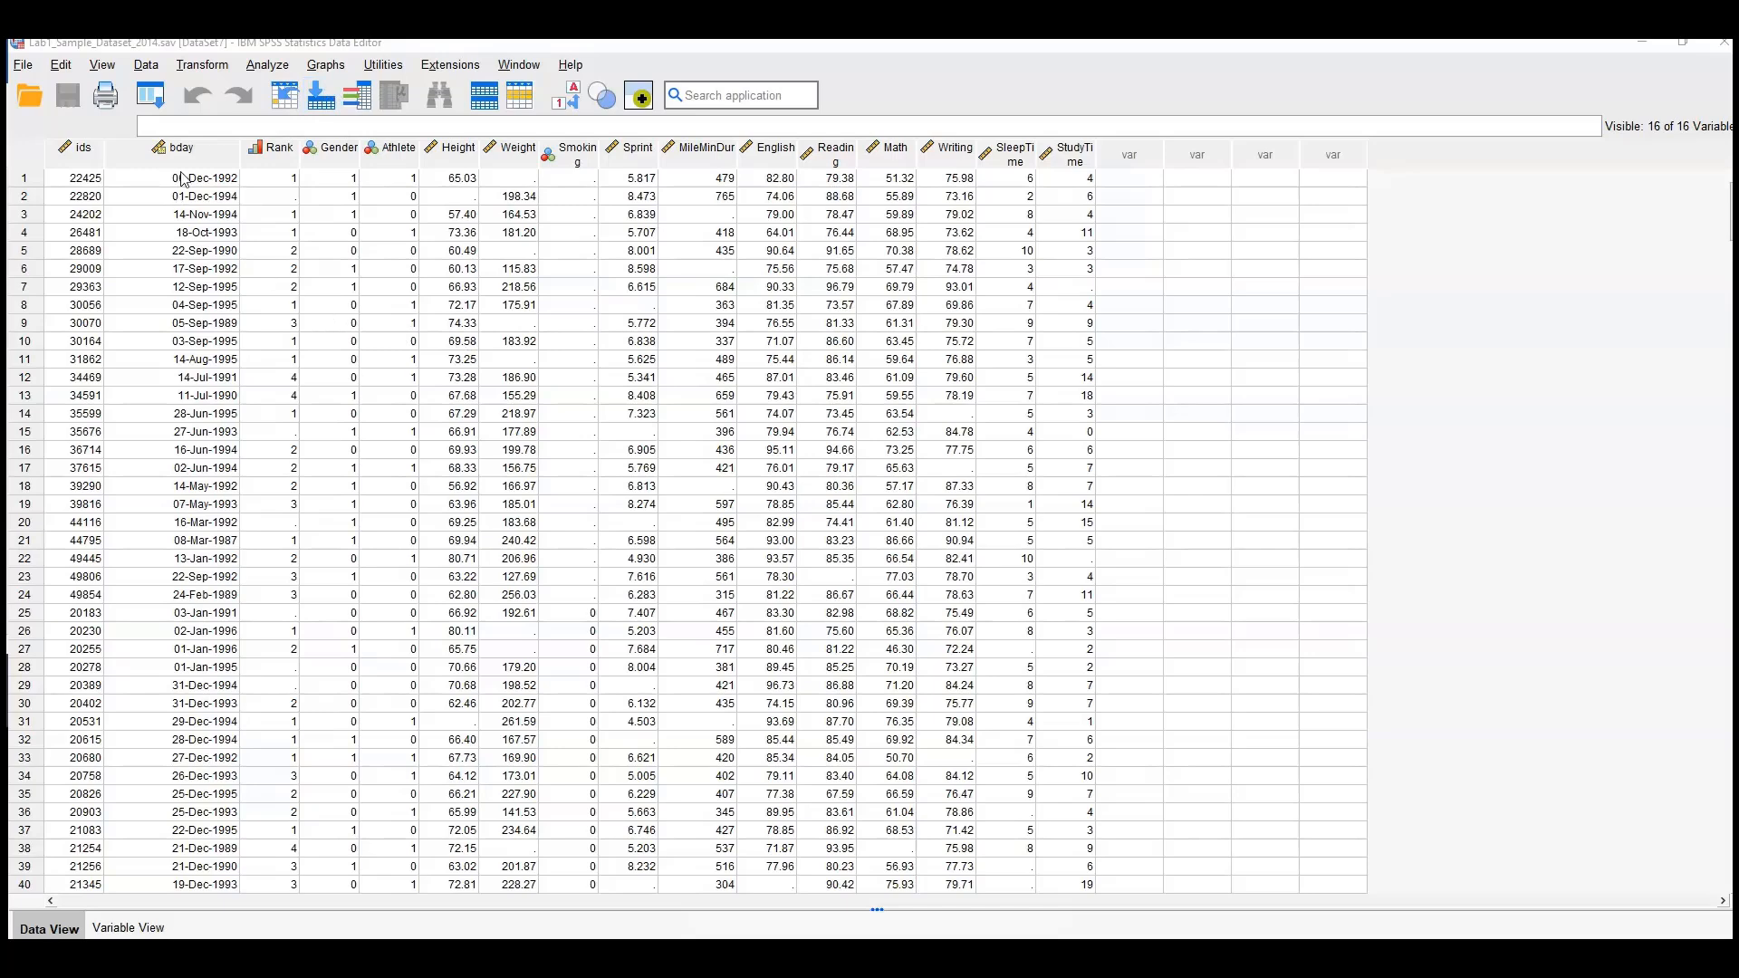
# Set up a Frequencies analysis with the variables Rank, Gender, Athlete and Smoking.
pyautogui.click(270, 71)
pyautogui.moveTo(318, 163)
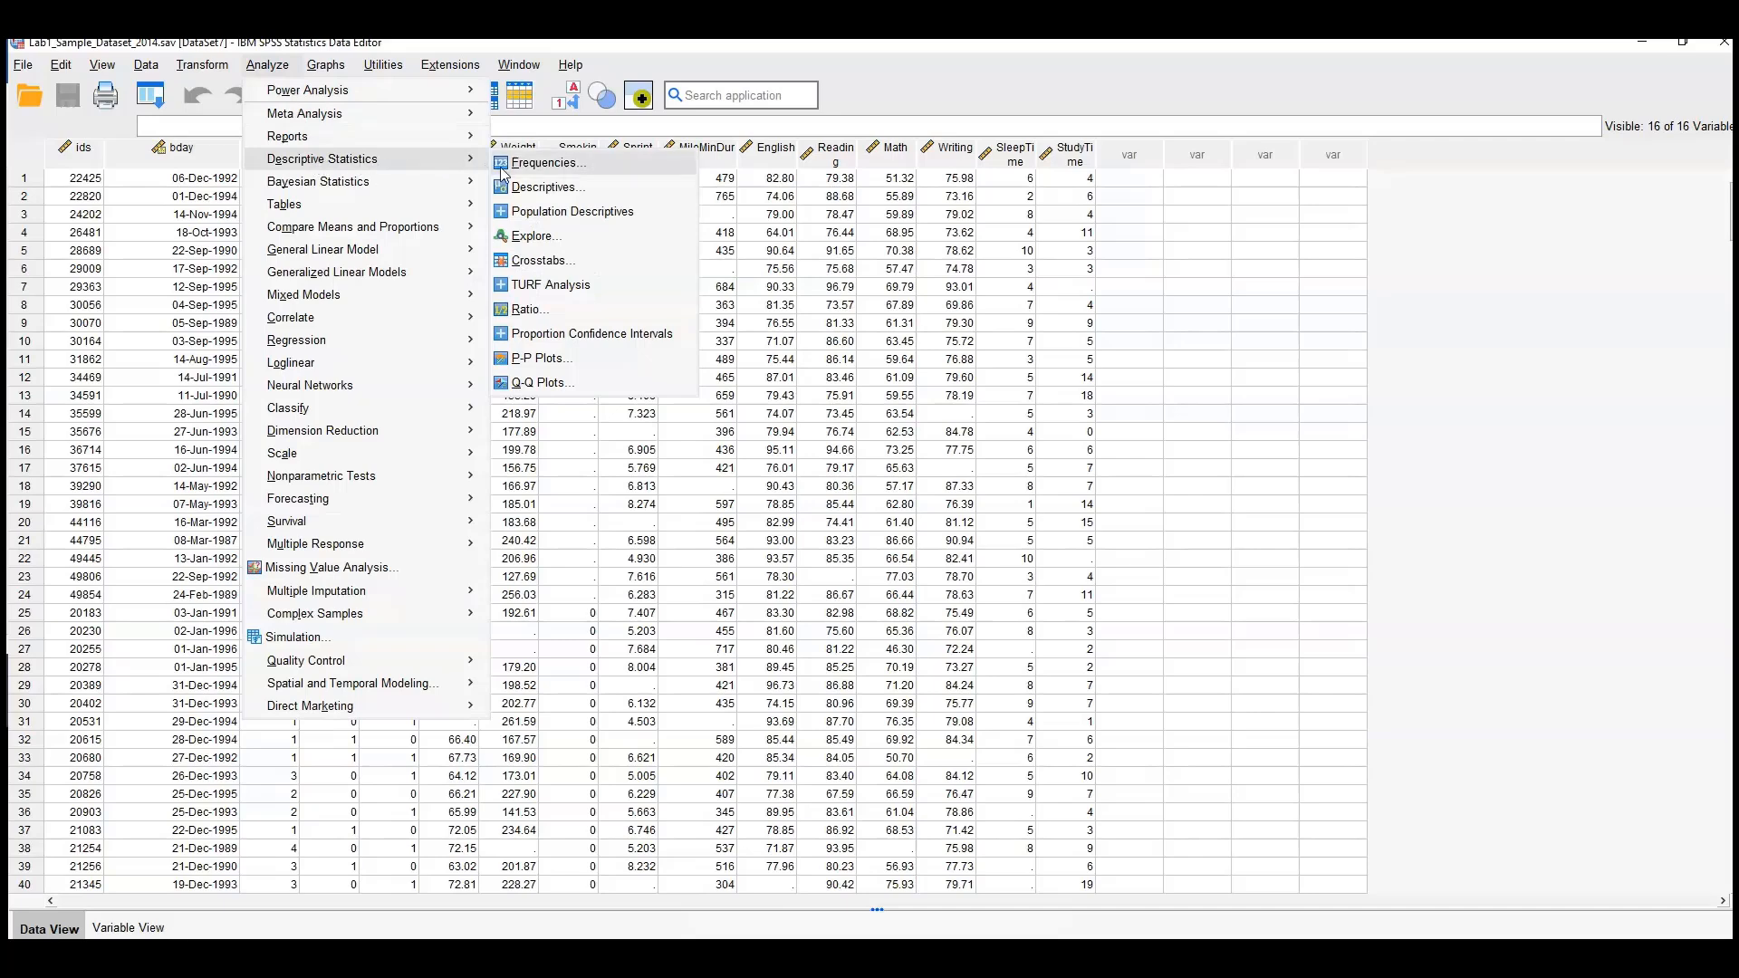
pyautogui.click(534, 166)
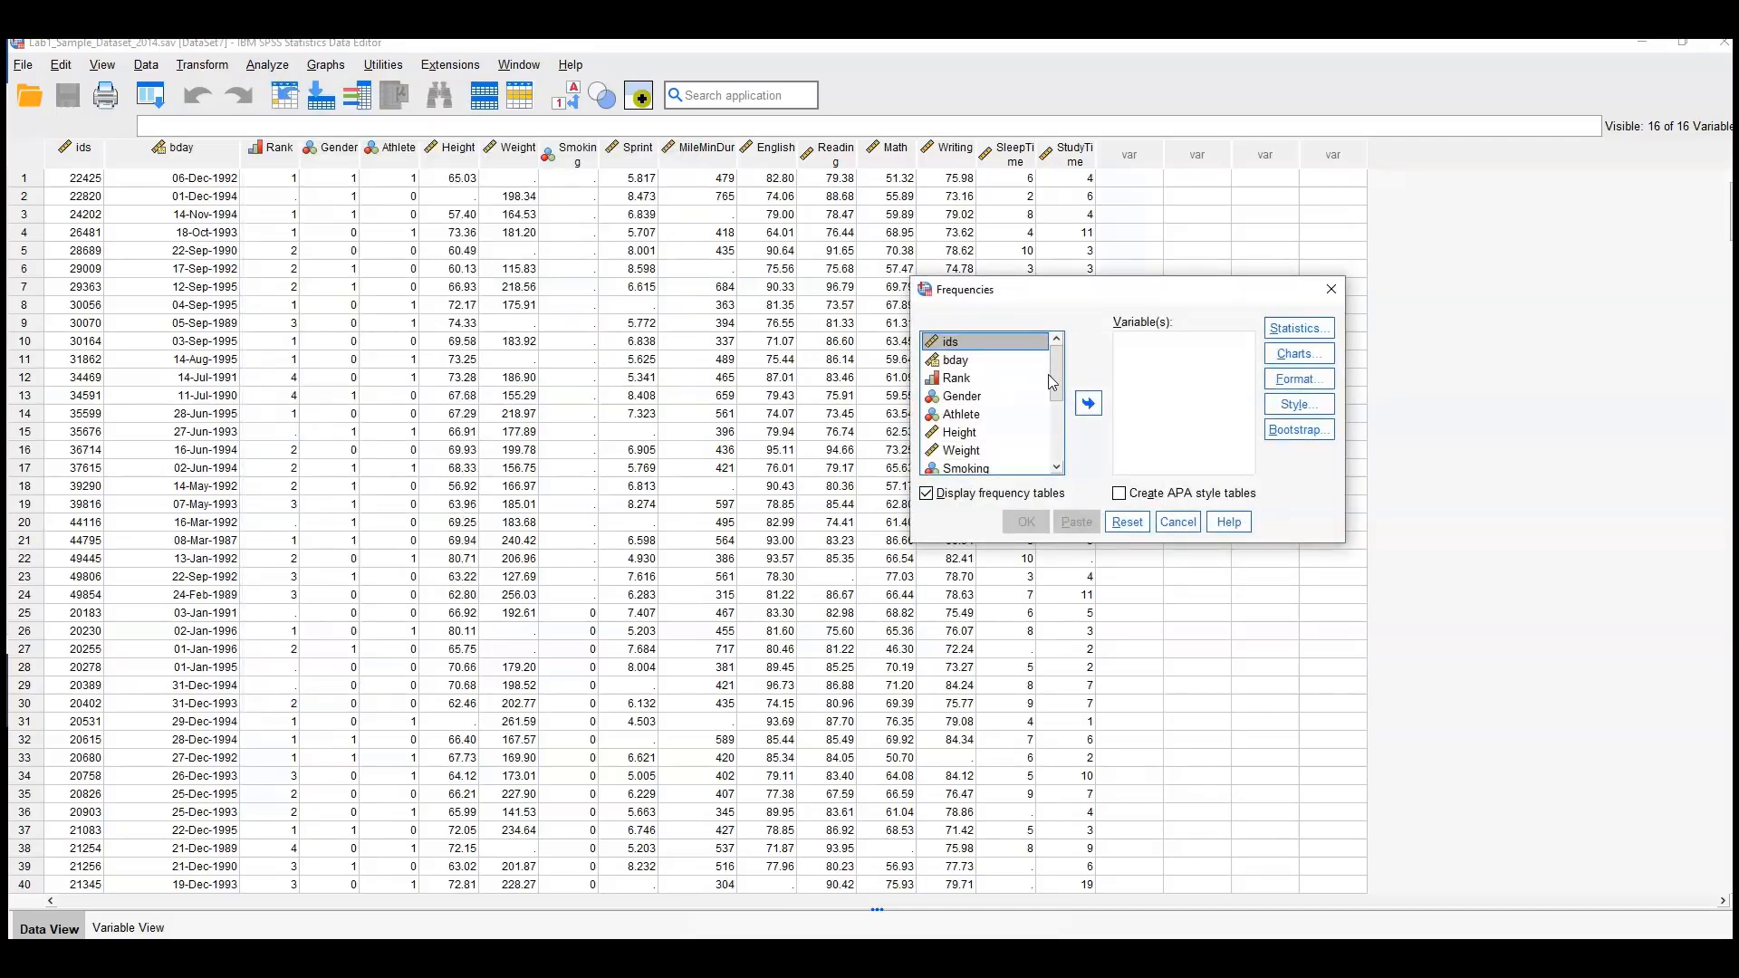
pyautogui.click(968, 381)
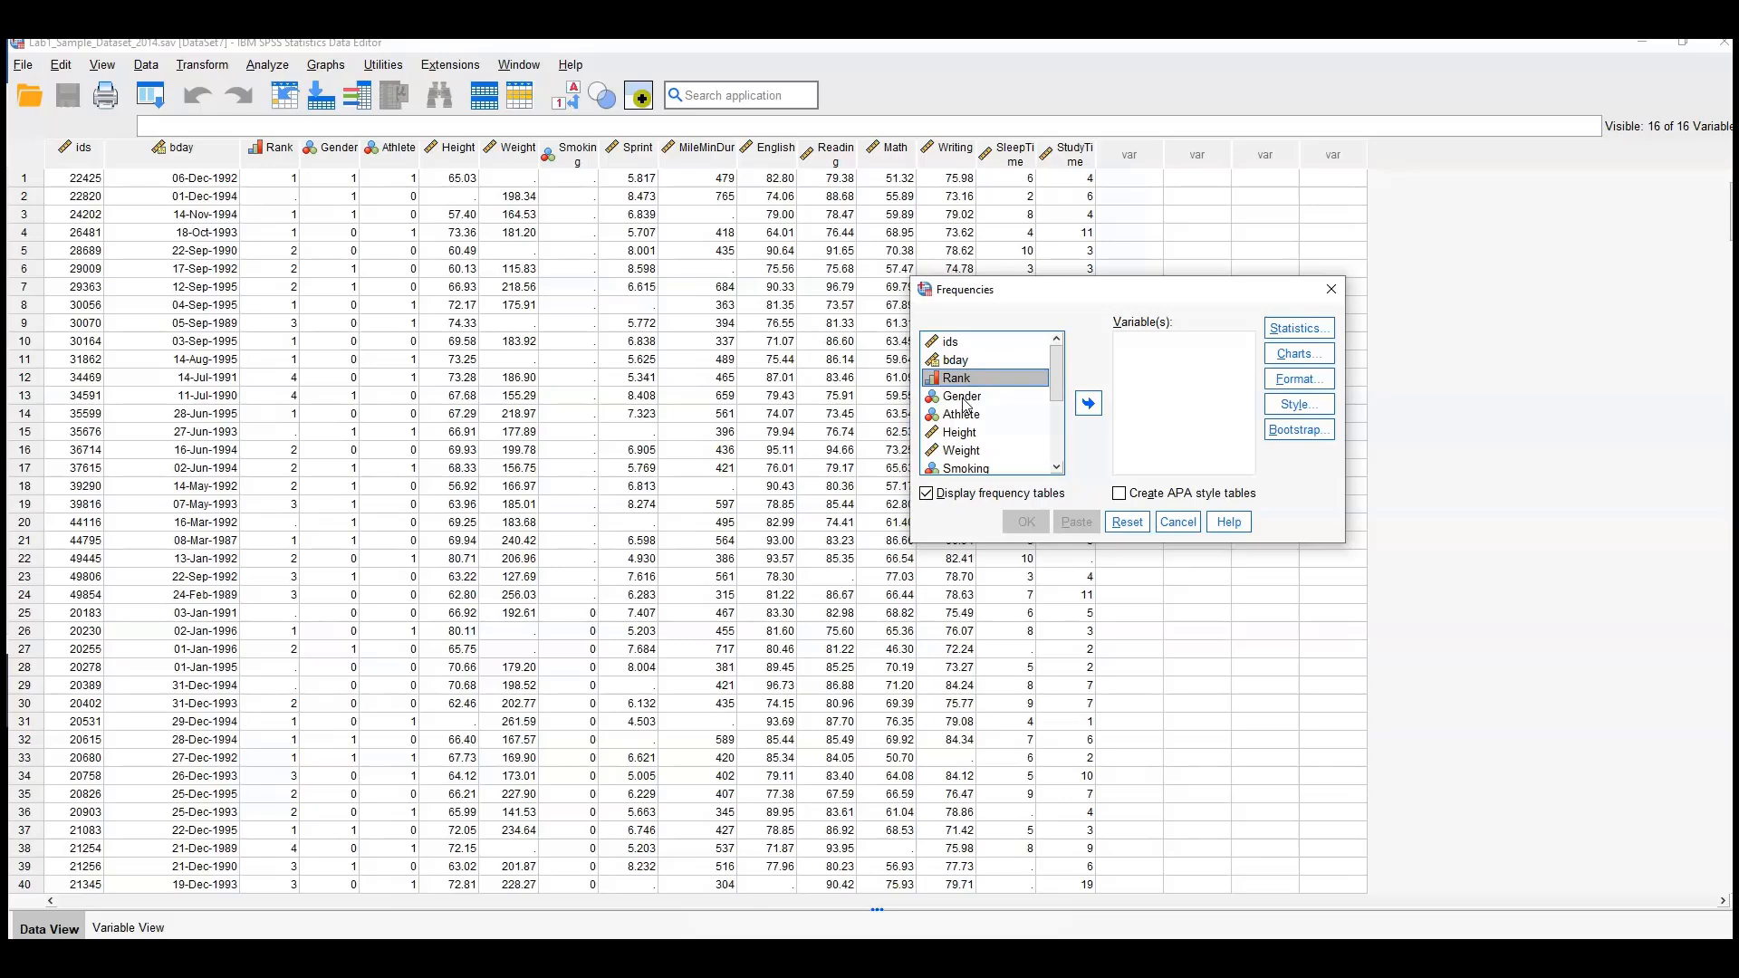
pyautogui.keyDown('ctrl'); pyautogui.click(965, 398); pyautogui.keyUp('ctrl')
pyautogui.keyDown('ctrl'); pyautogui.click(967, 417); pyautogui.keyUp('ctrl')
pyautogui.click(1089, 404)
pyautogui.click(966, 414)
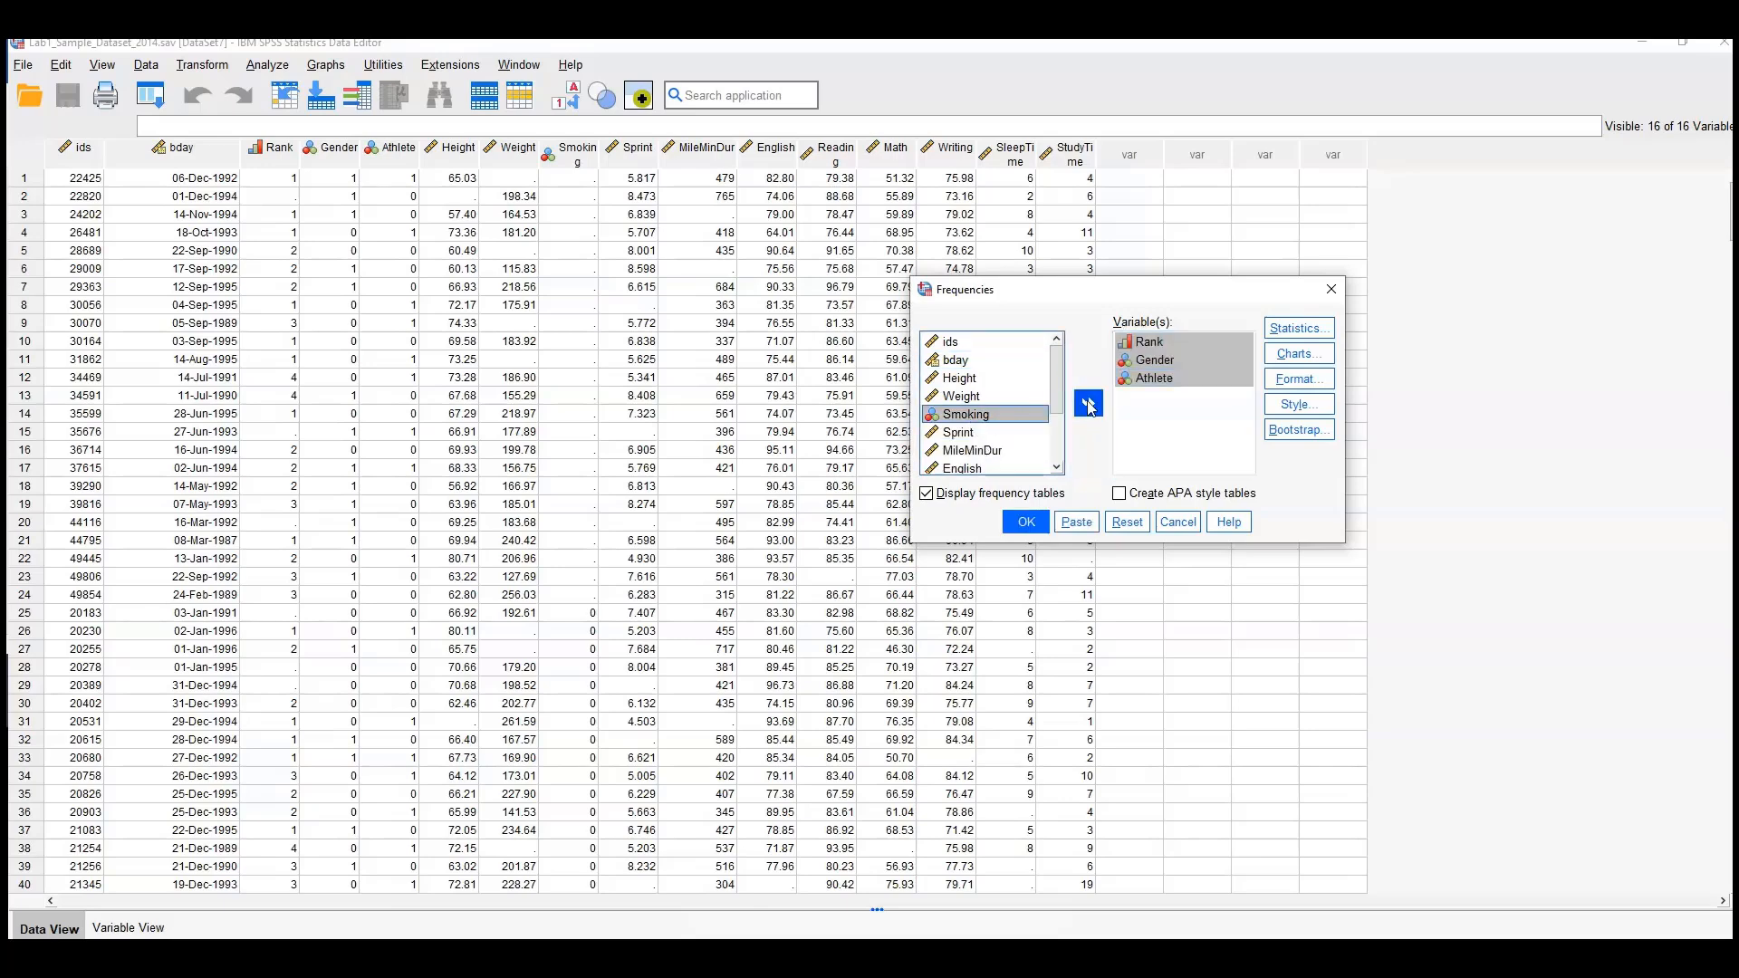
pyautogui.click(1089, 404)
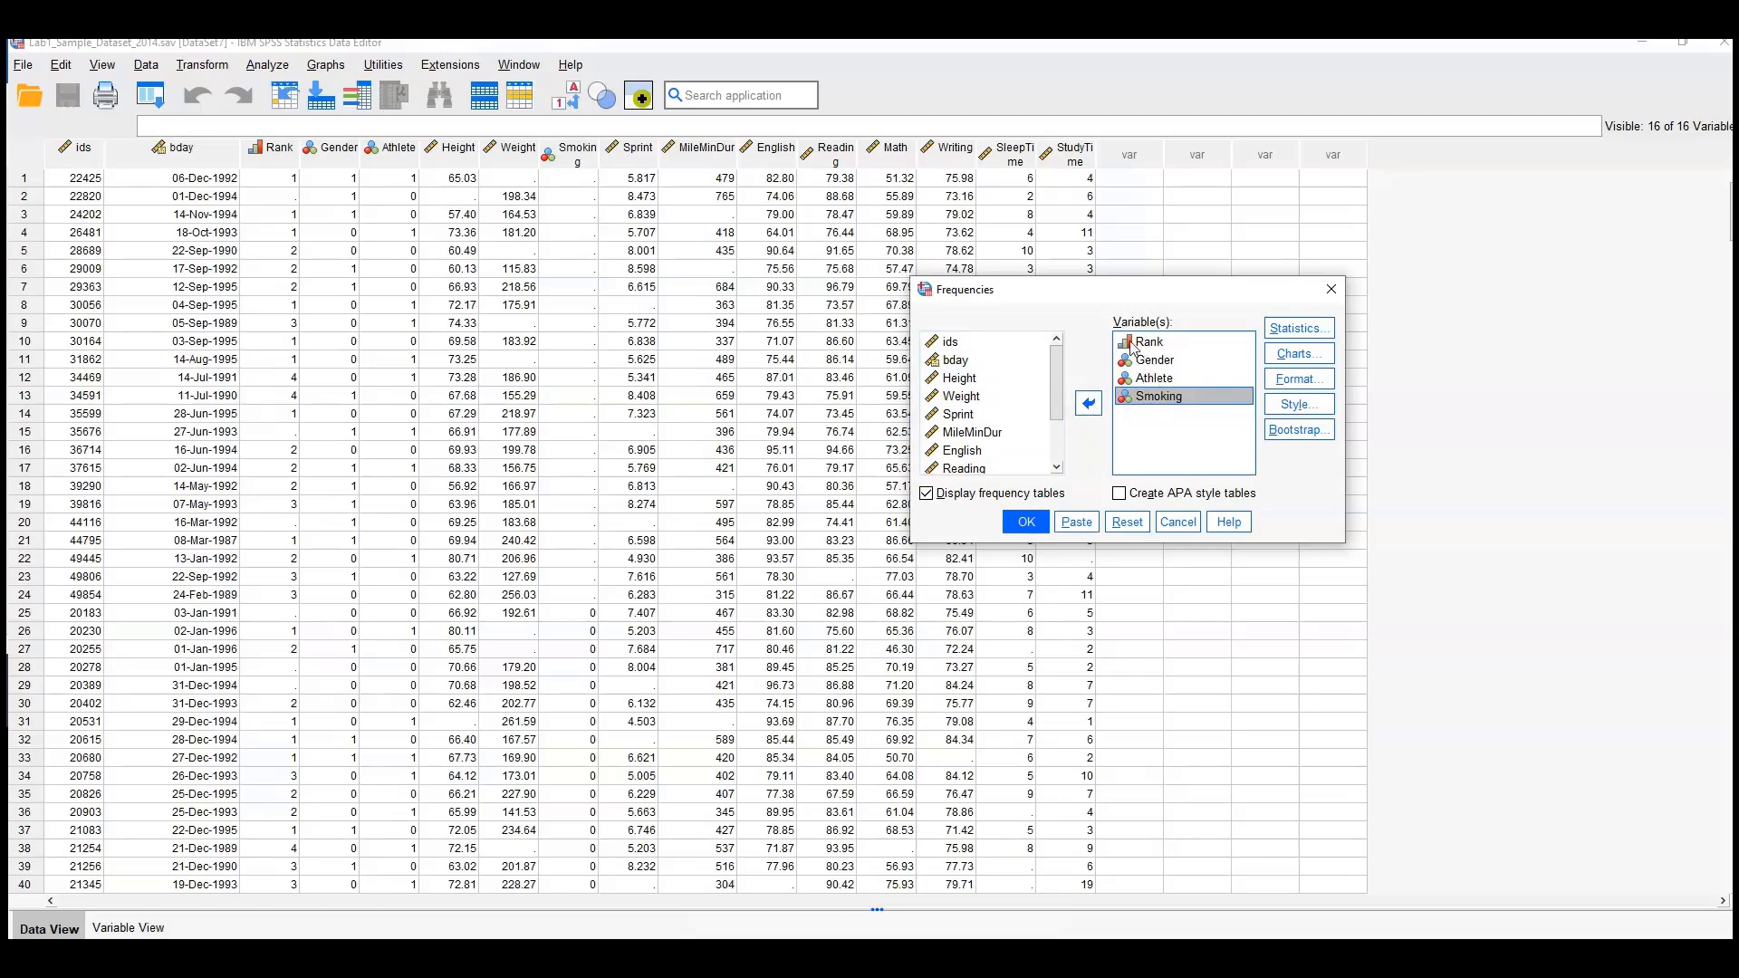
# Run the Frequencies analysis without charts and look through the resulting frequency tables.
pyautogui.click(1308, 356)
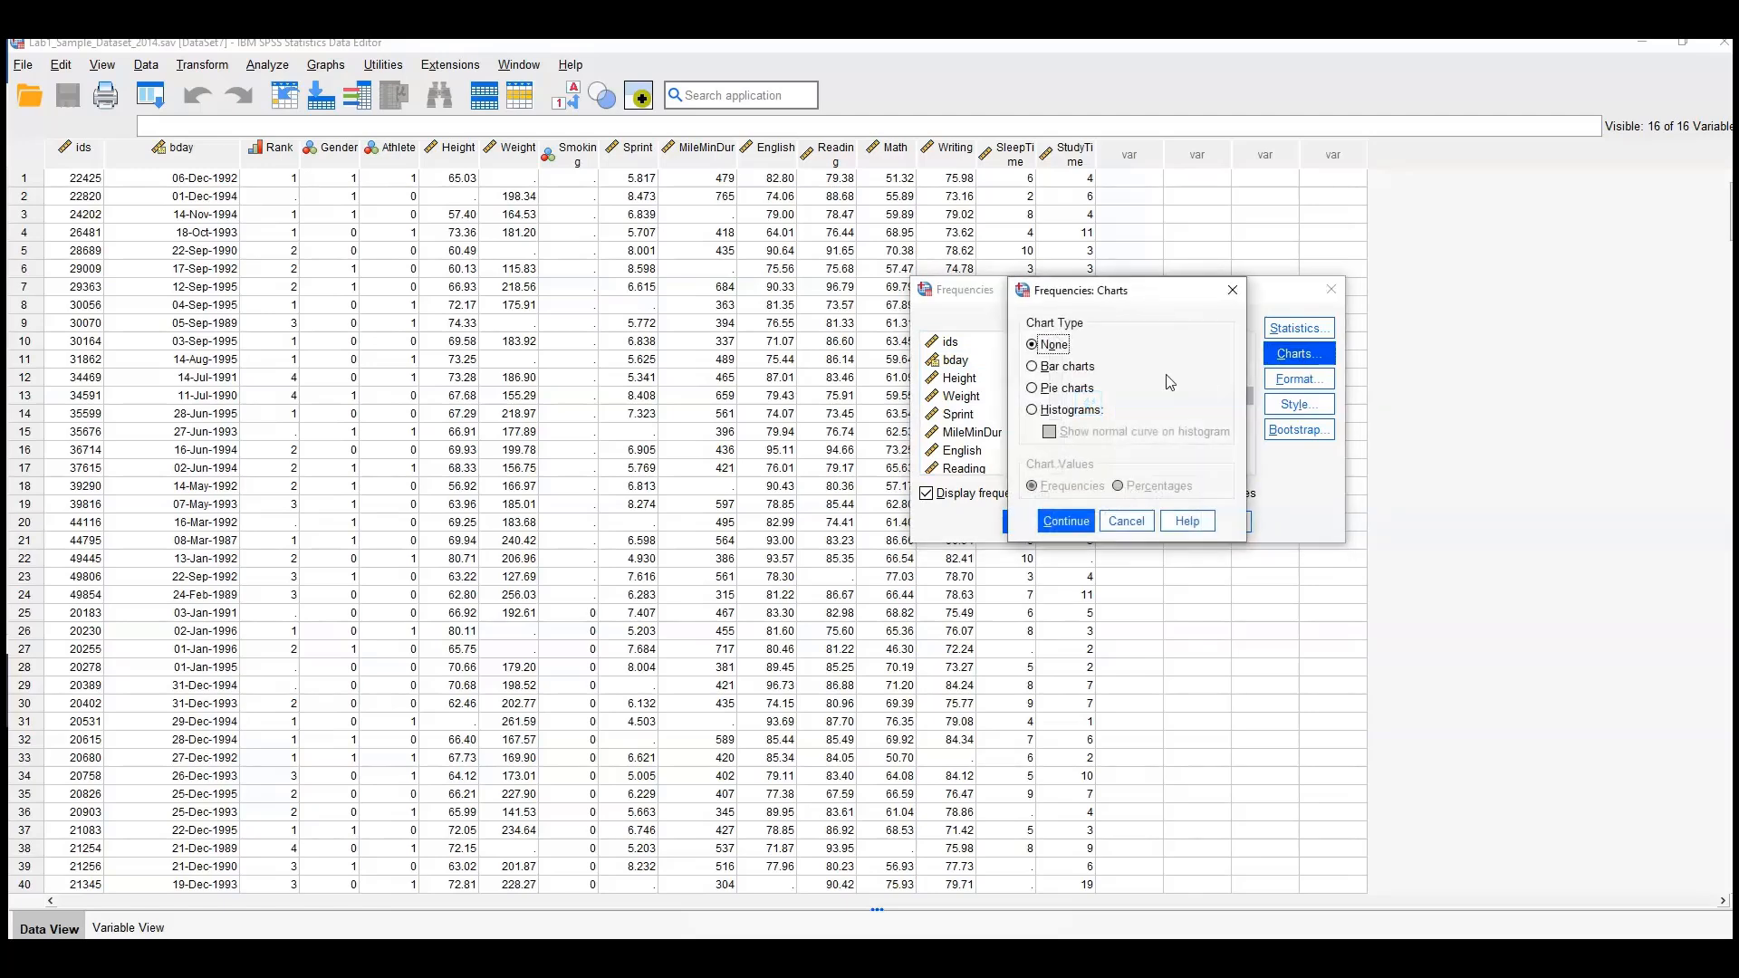
pyautogui.click(1127, 523)
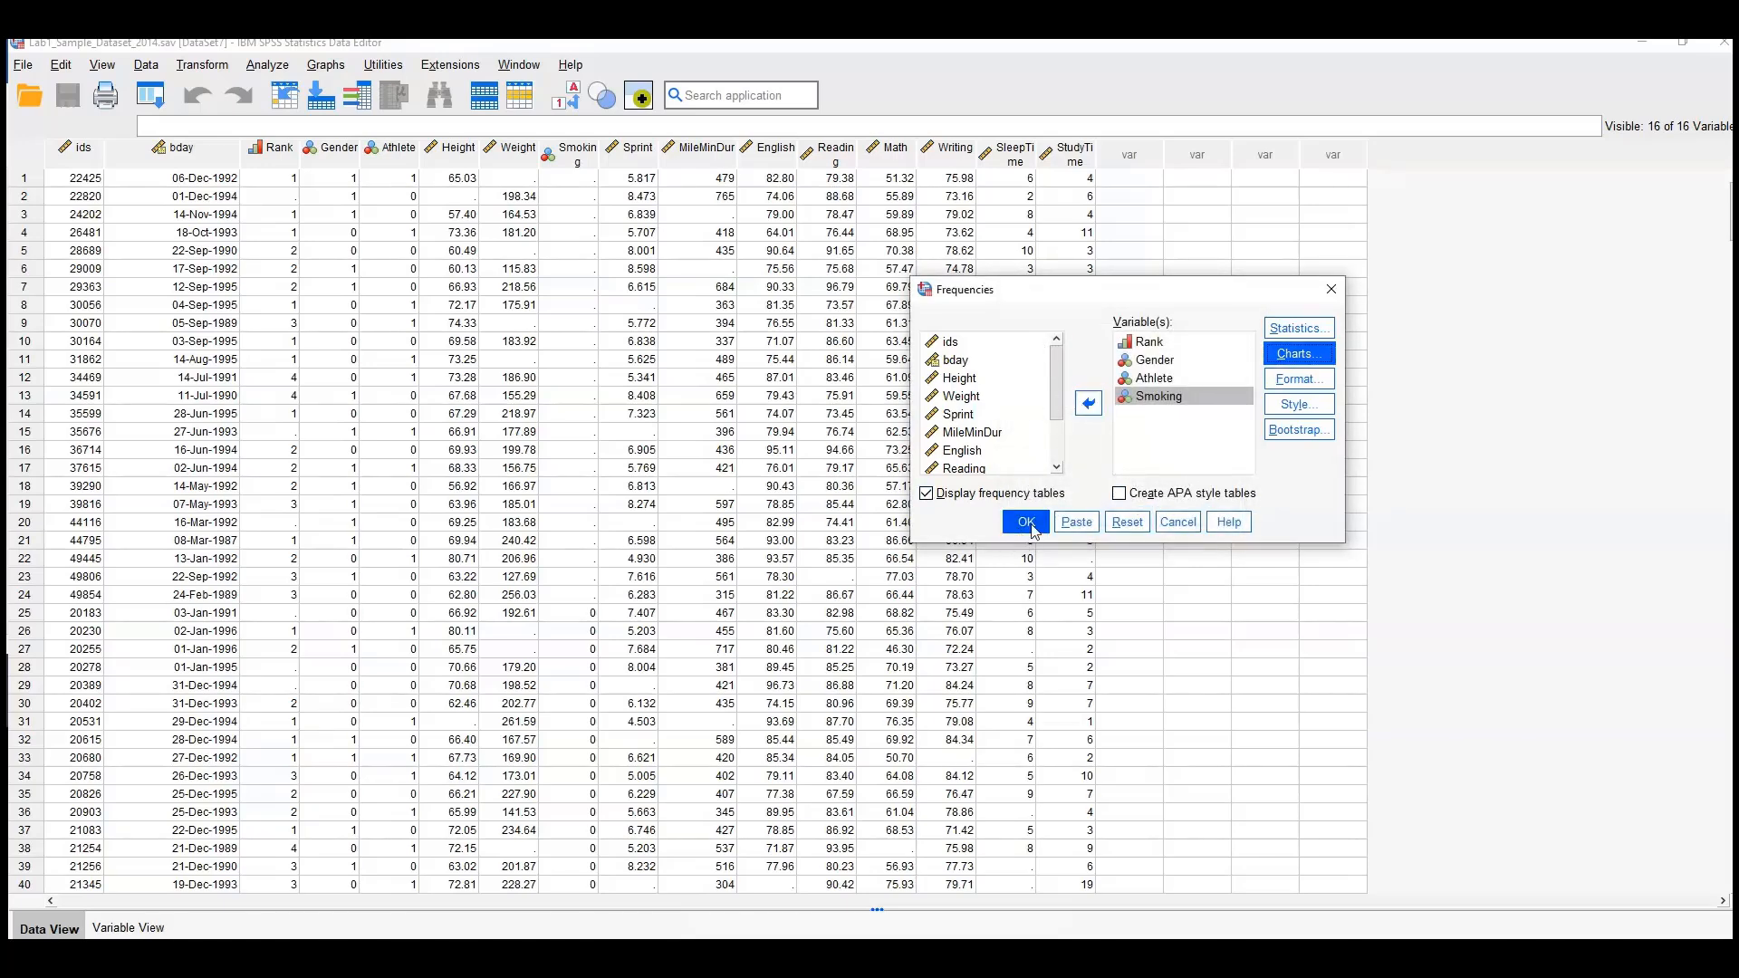
pyautogui.click(1033, 529)
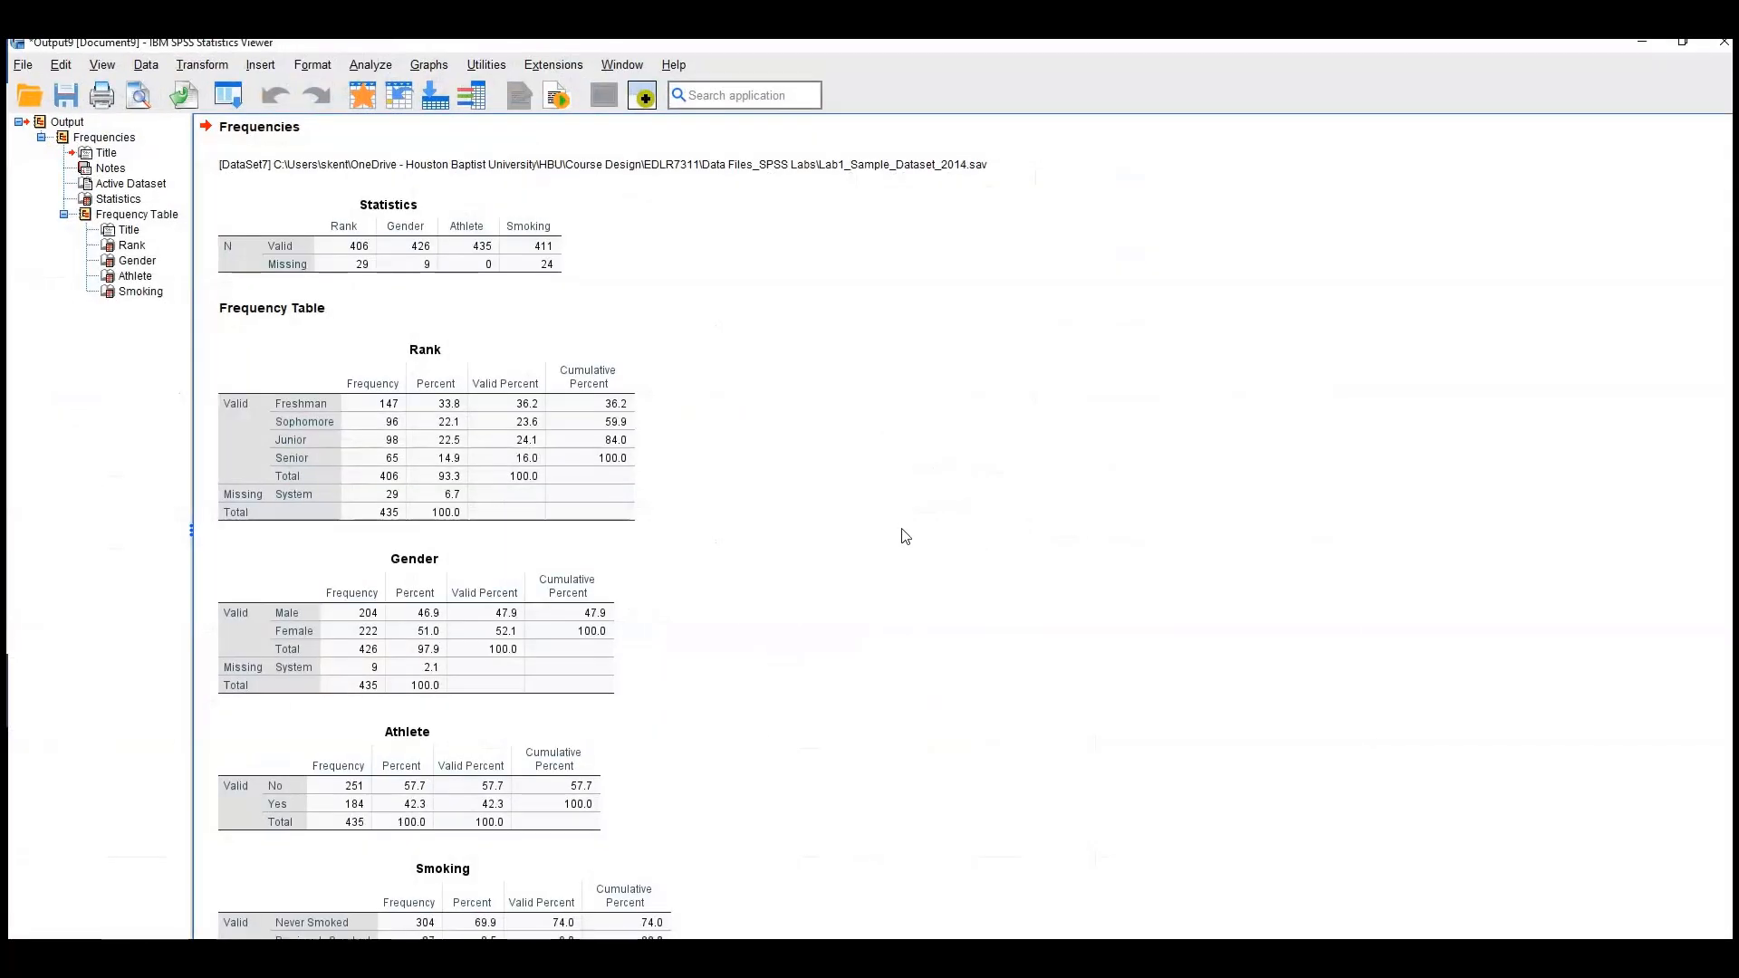
pyautogui.scroll(-2, 888, 534)
pyautogui.scroll(2, 885, 539)
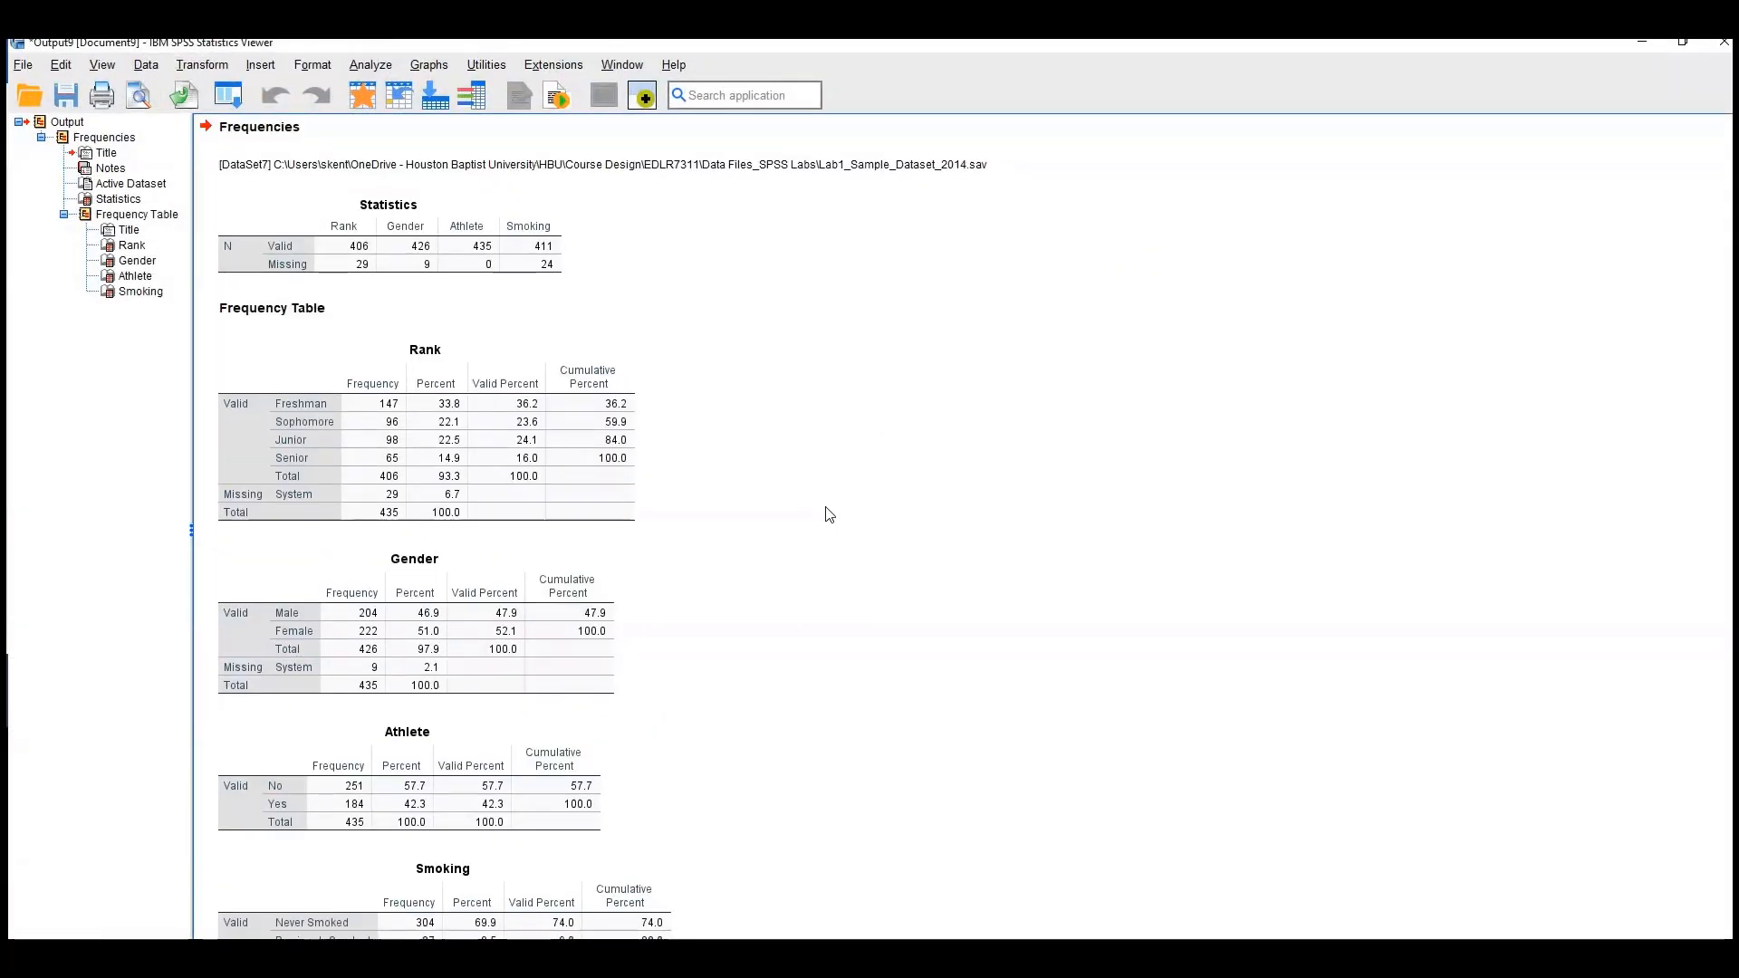
pyautogui.scroll(-2, 828, 506)
pyautogui.scroll(1, 825, 493)
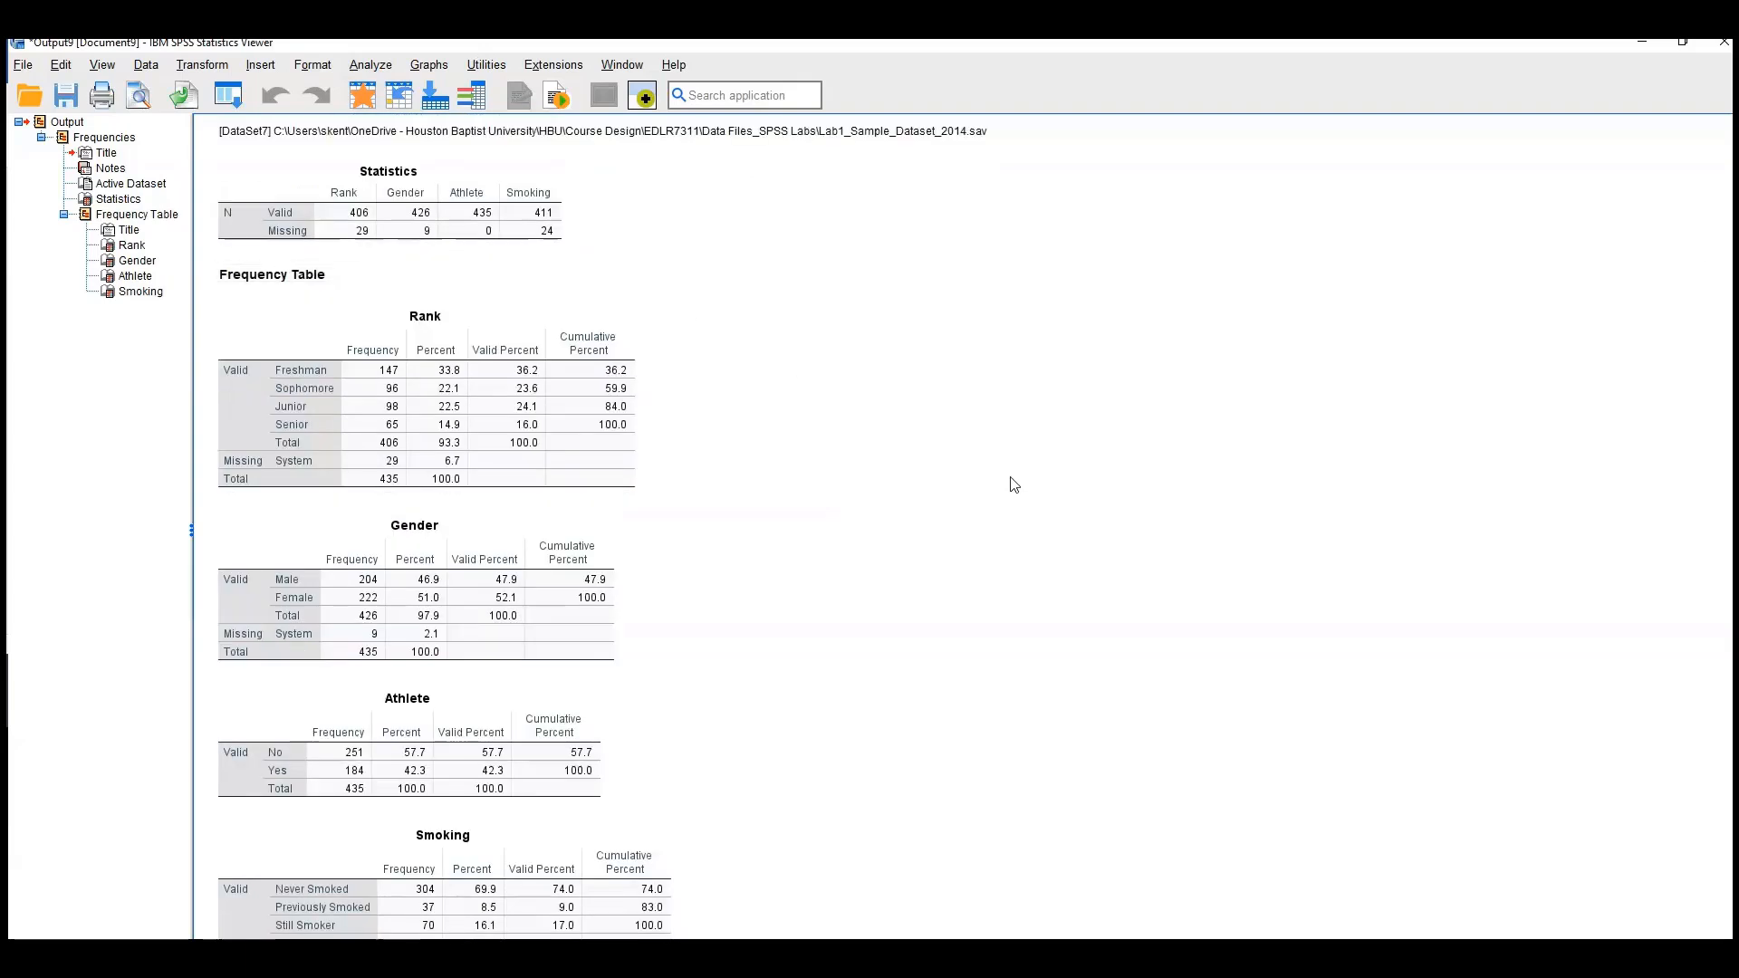
pyautogui.scroll(-2, 950, 475)
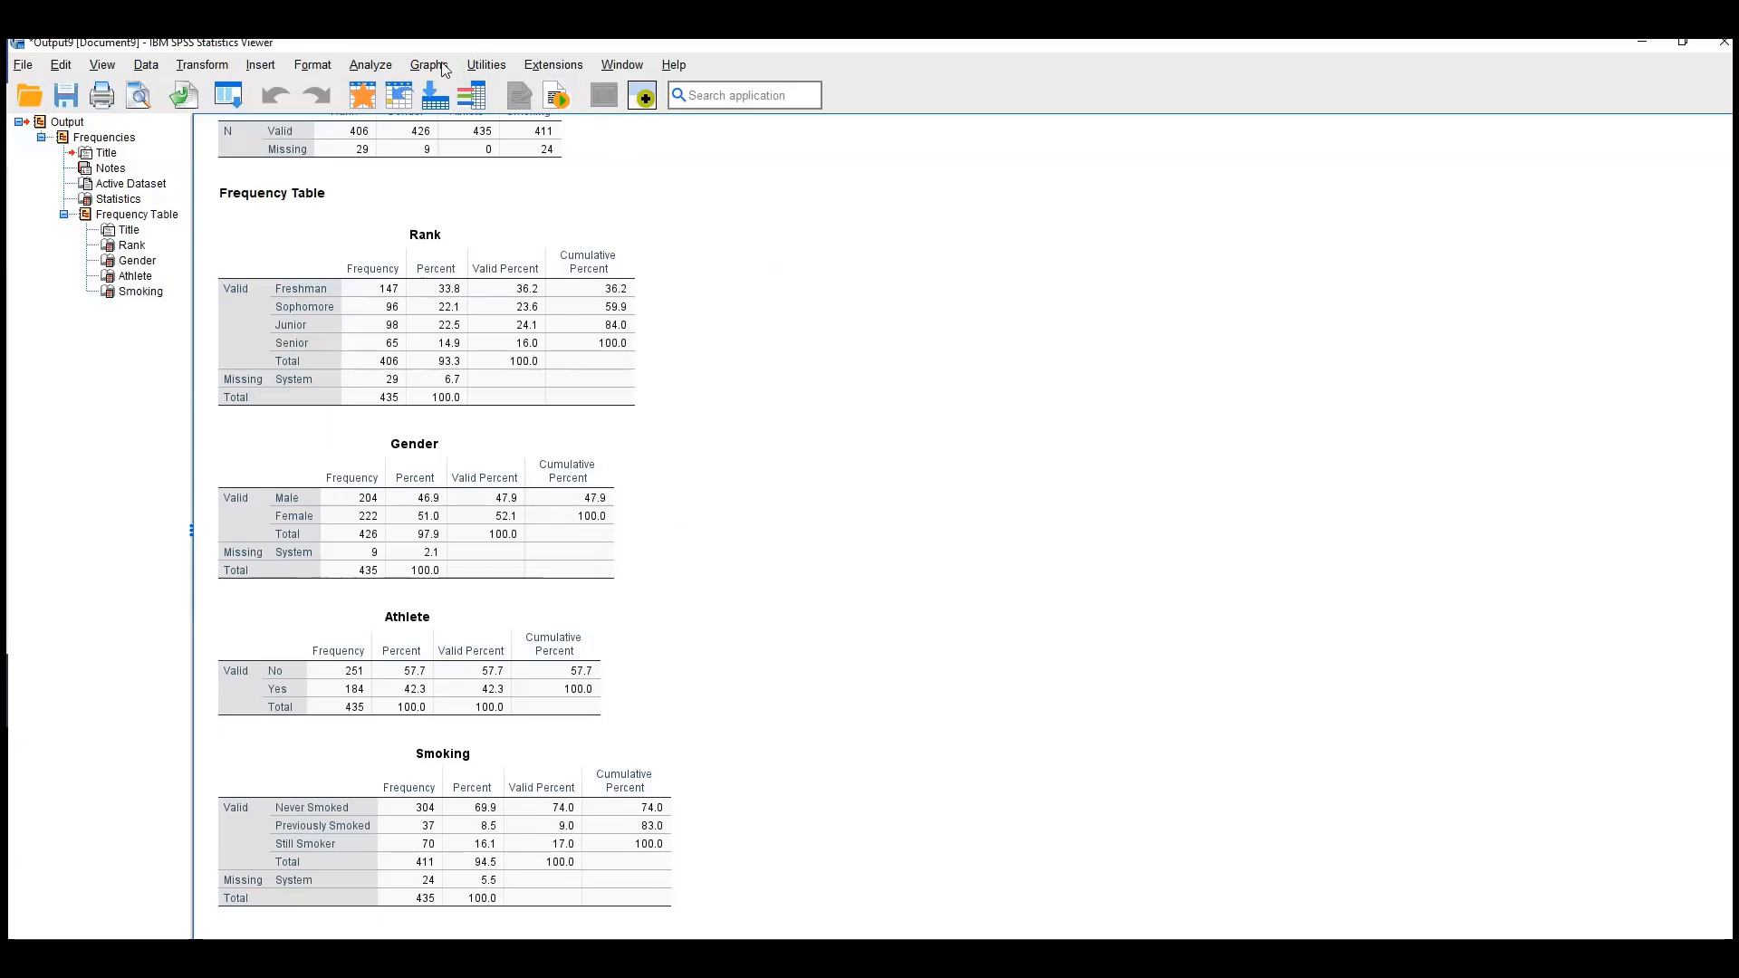
# Look at the chart types offered for the Frequencies analysis and return to the output without running it again.
pyautogui.click(371, 68)
pyautogui.moveTo(434, 165)
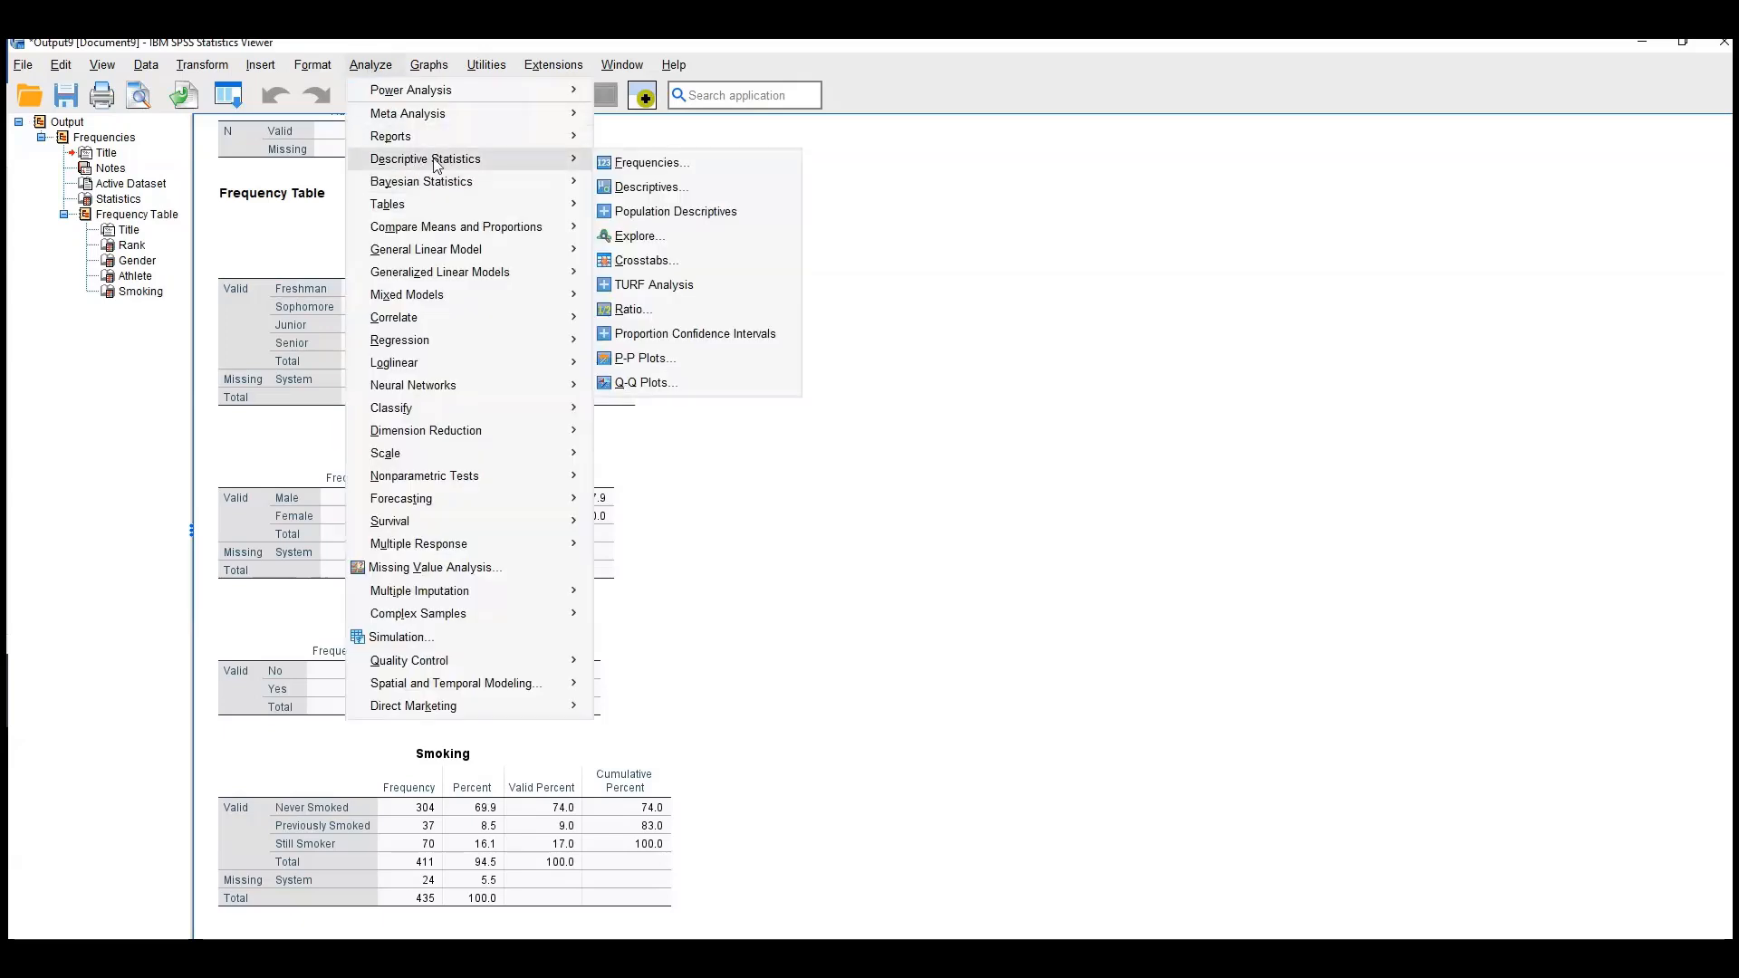
pyautogui.click(662, 169)
pyautogui.click(1291, 355)
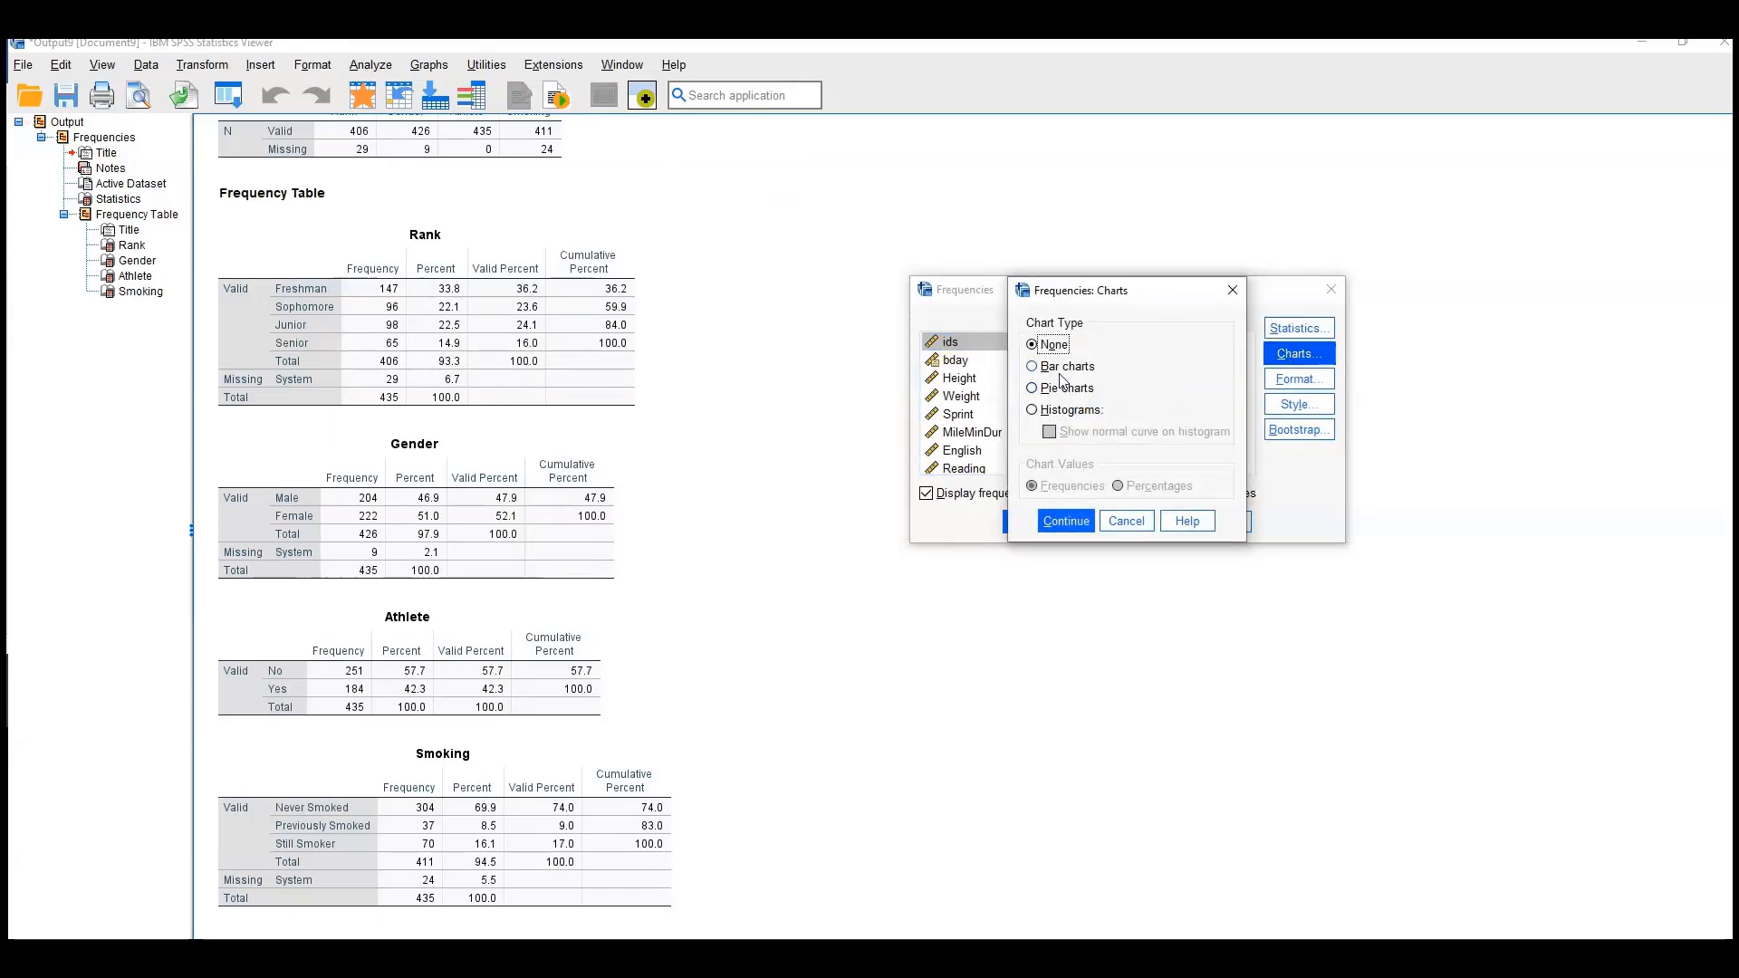
pyautogui.click(1126, 521)
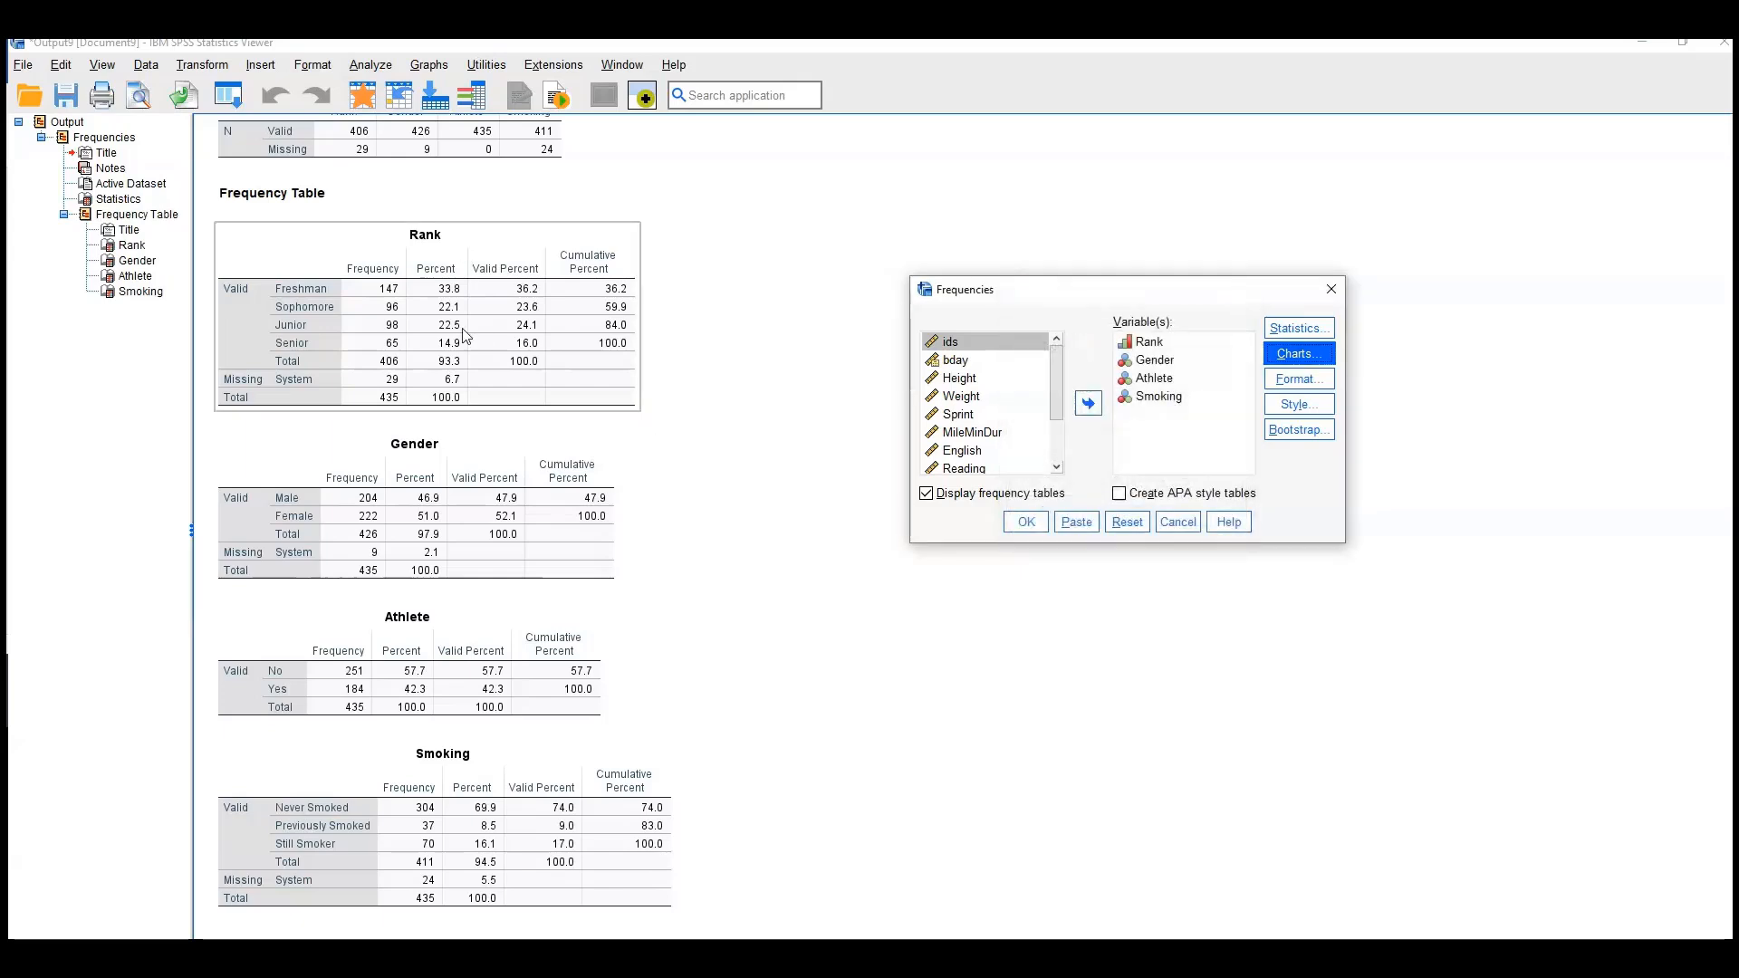
pyautogui.click(1180, 525)
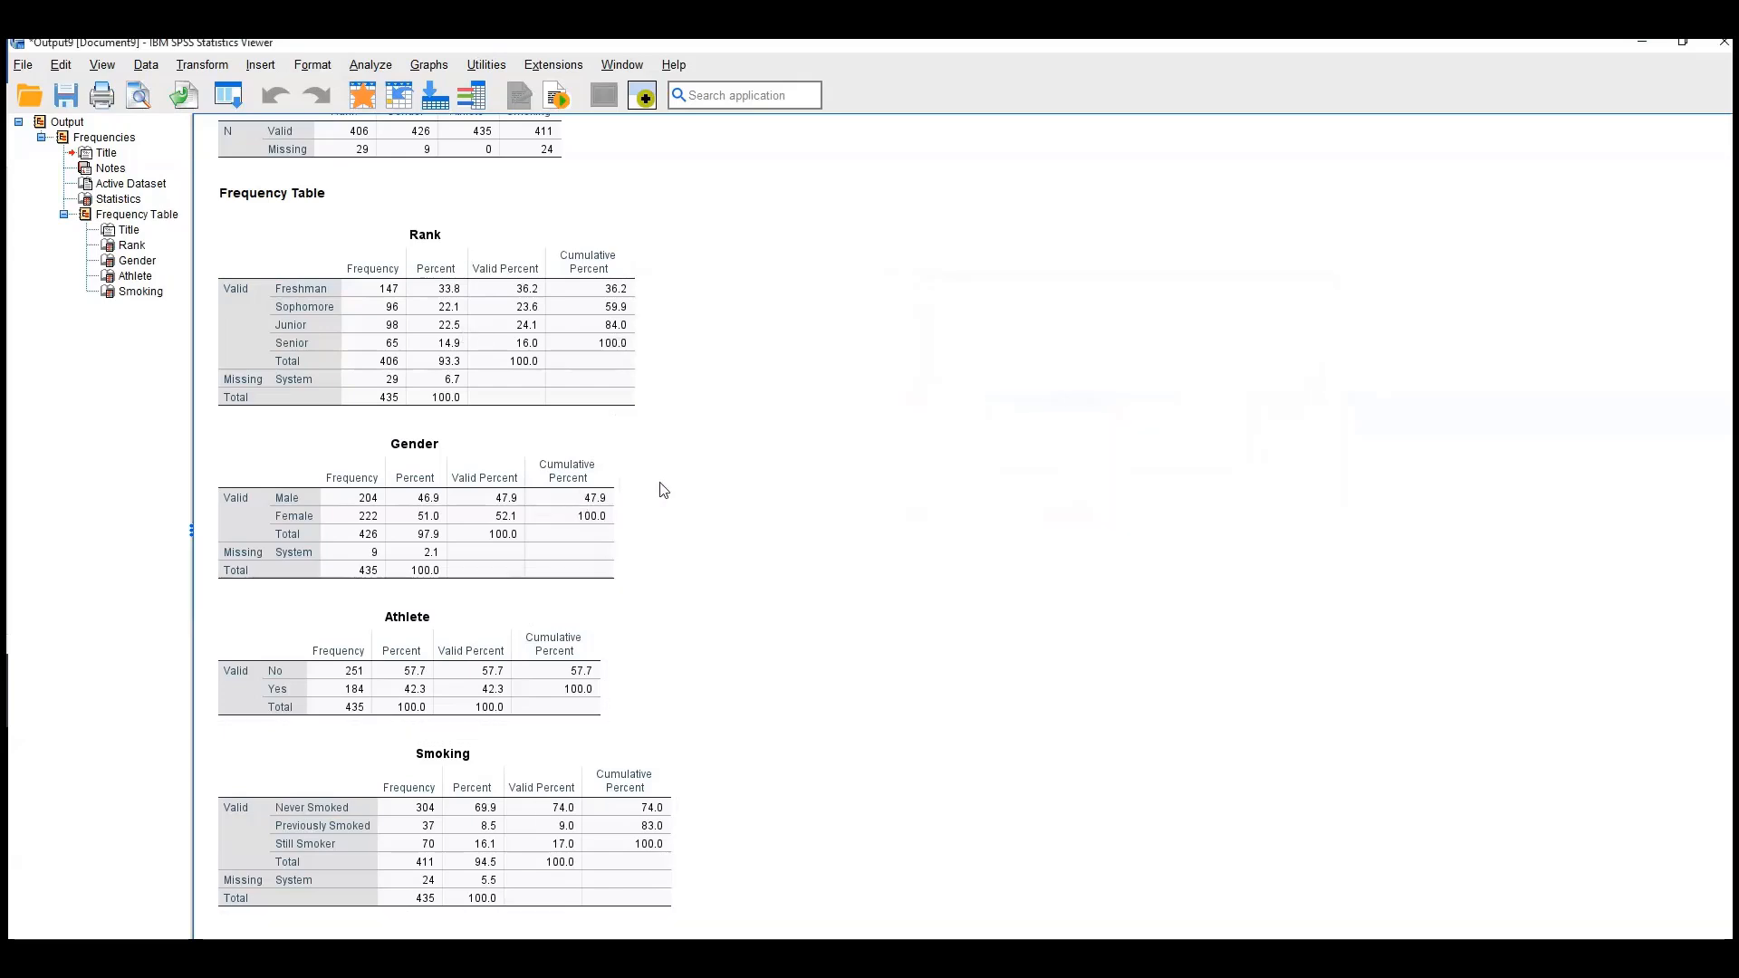
pyautogui.scroll(3, 813, 514)
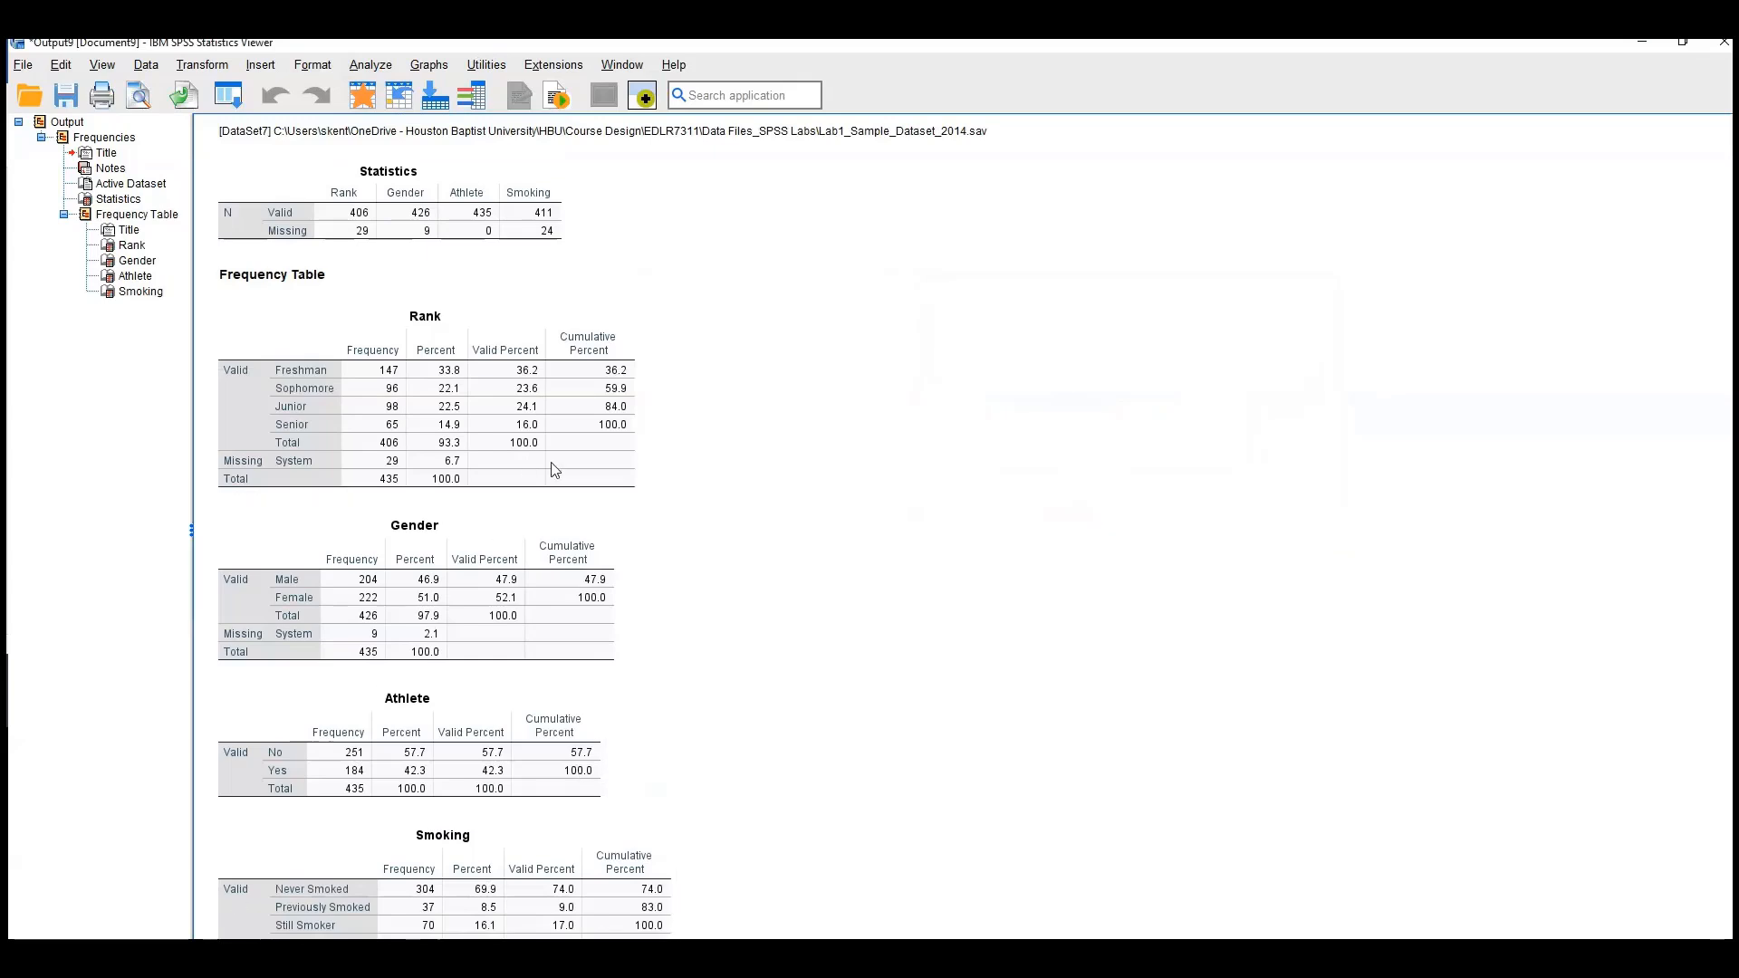
# Return to the dataset and set up a Descriptives analysis with the variables English and SleepTime.
pyautogui.click(1638, 43)
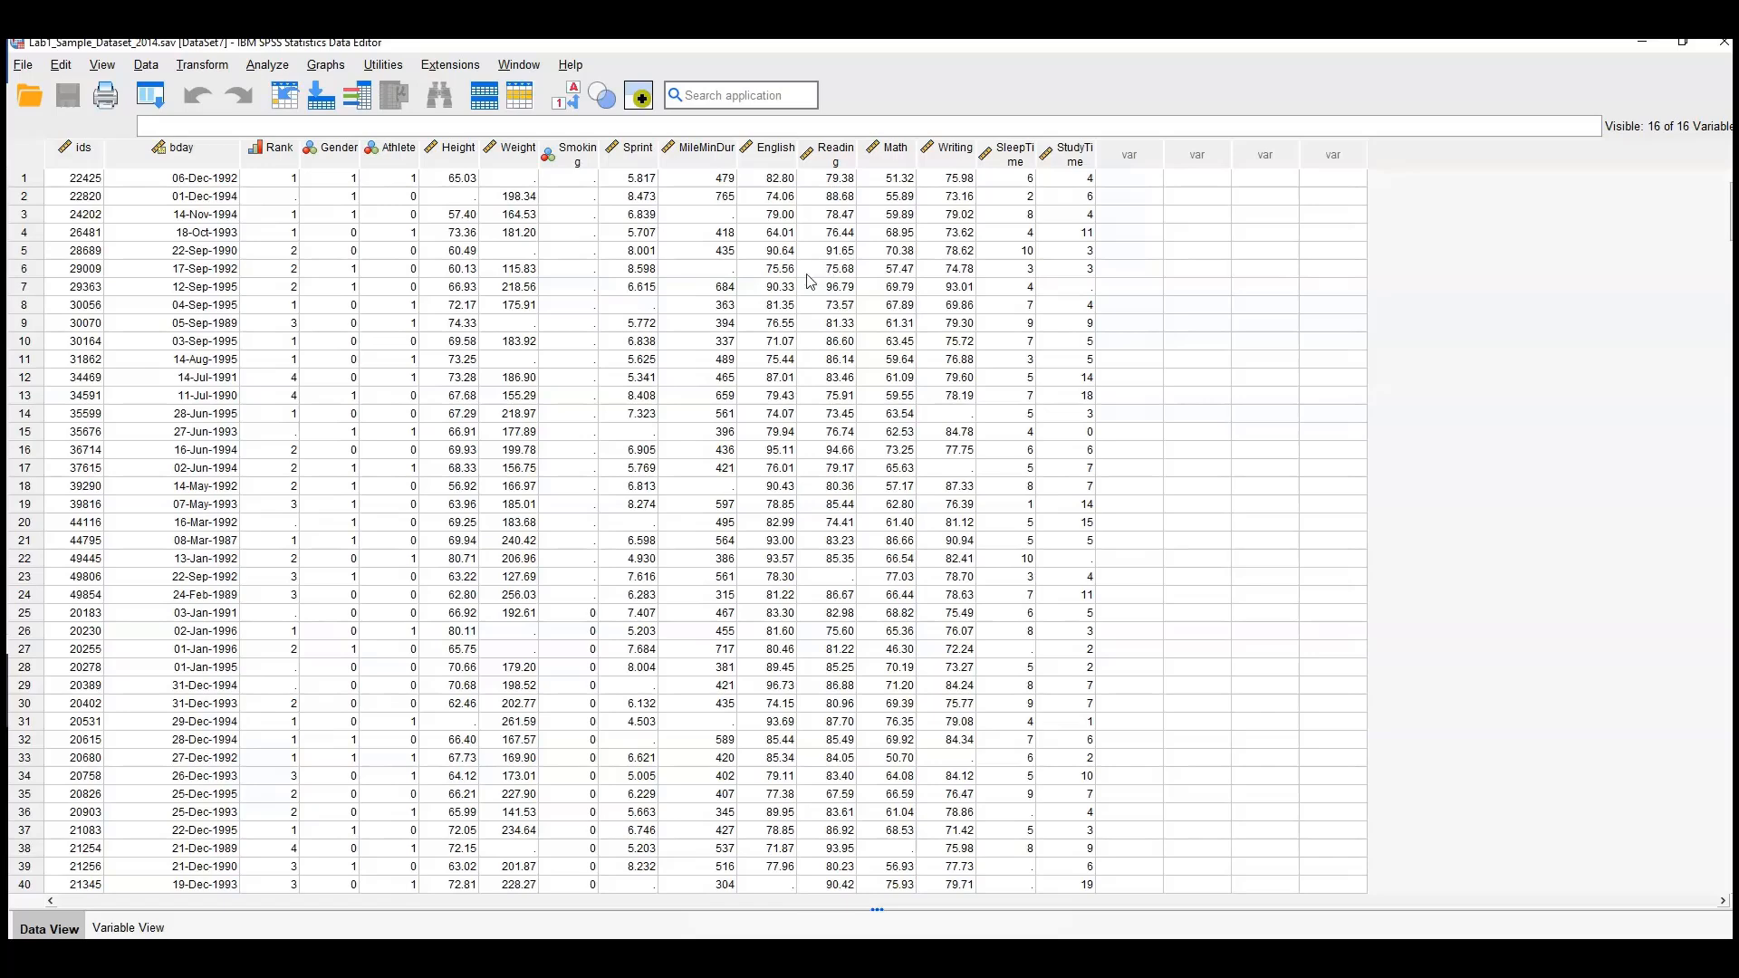
pyautogui.click(274, 65)
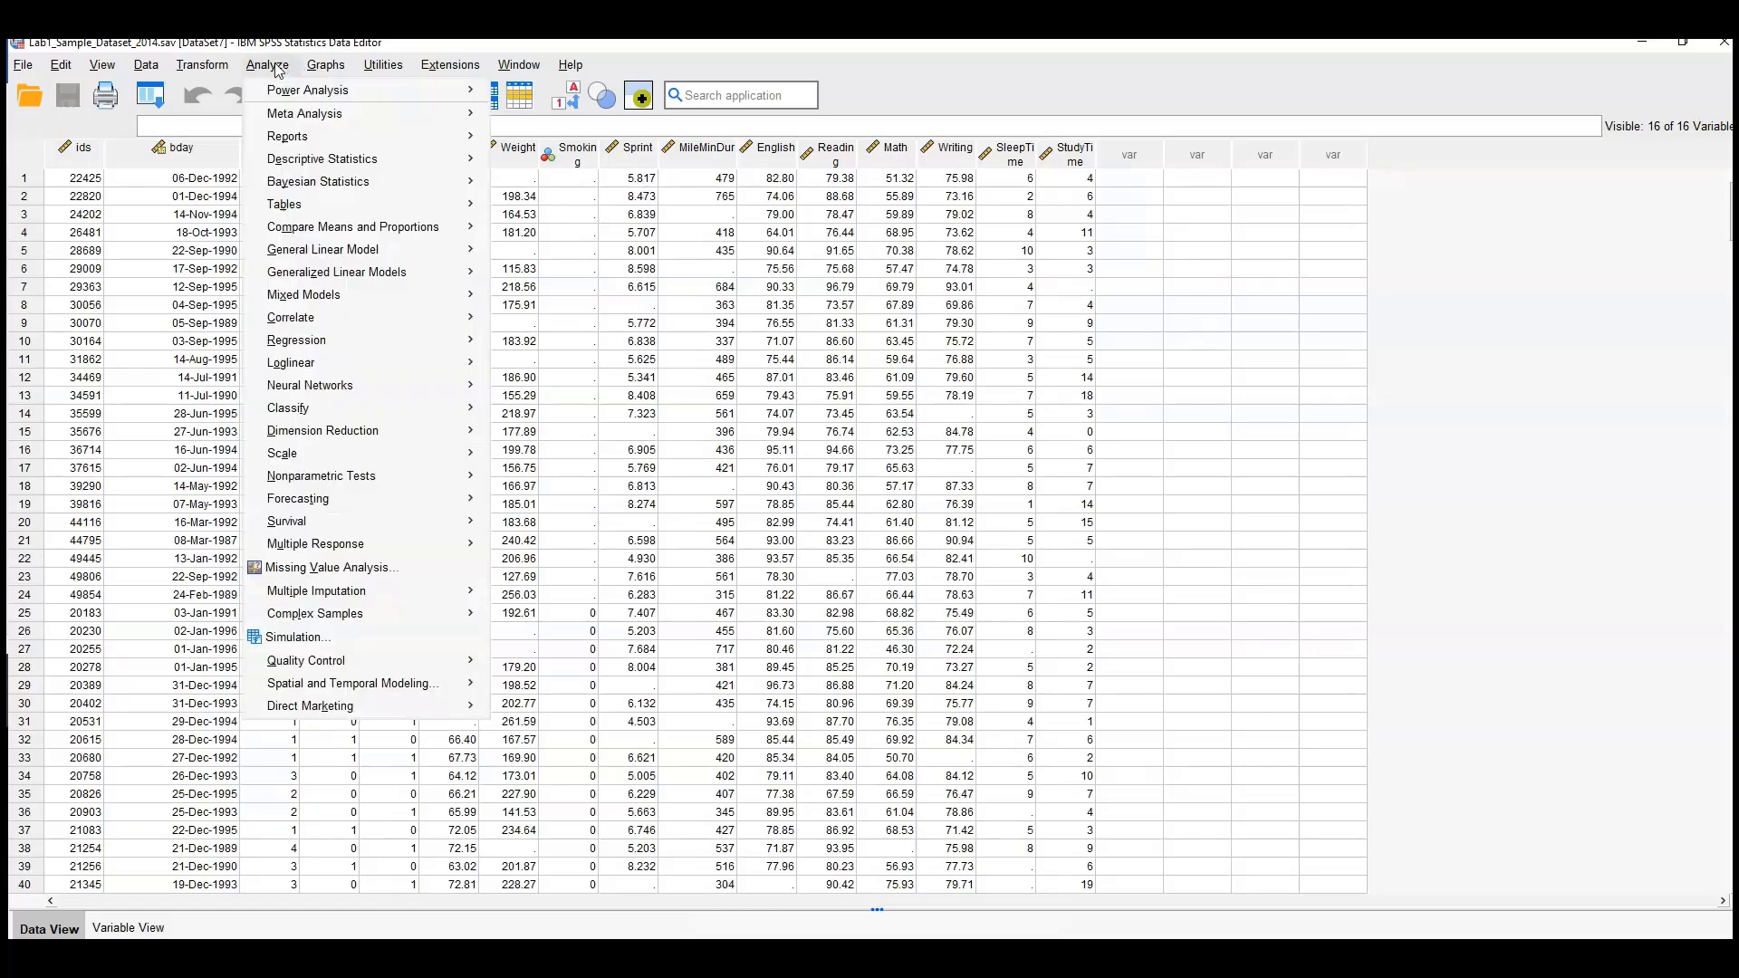
pyautogui.moveTo(310, 164)
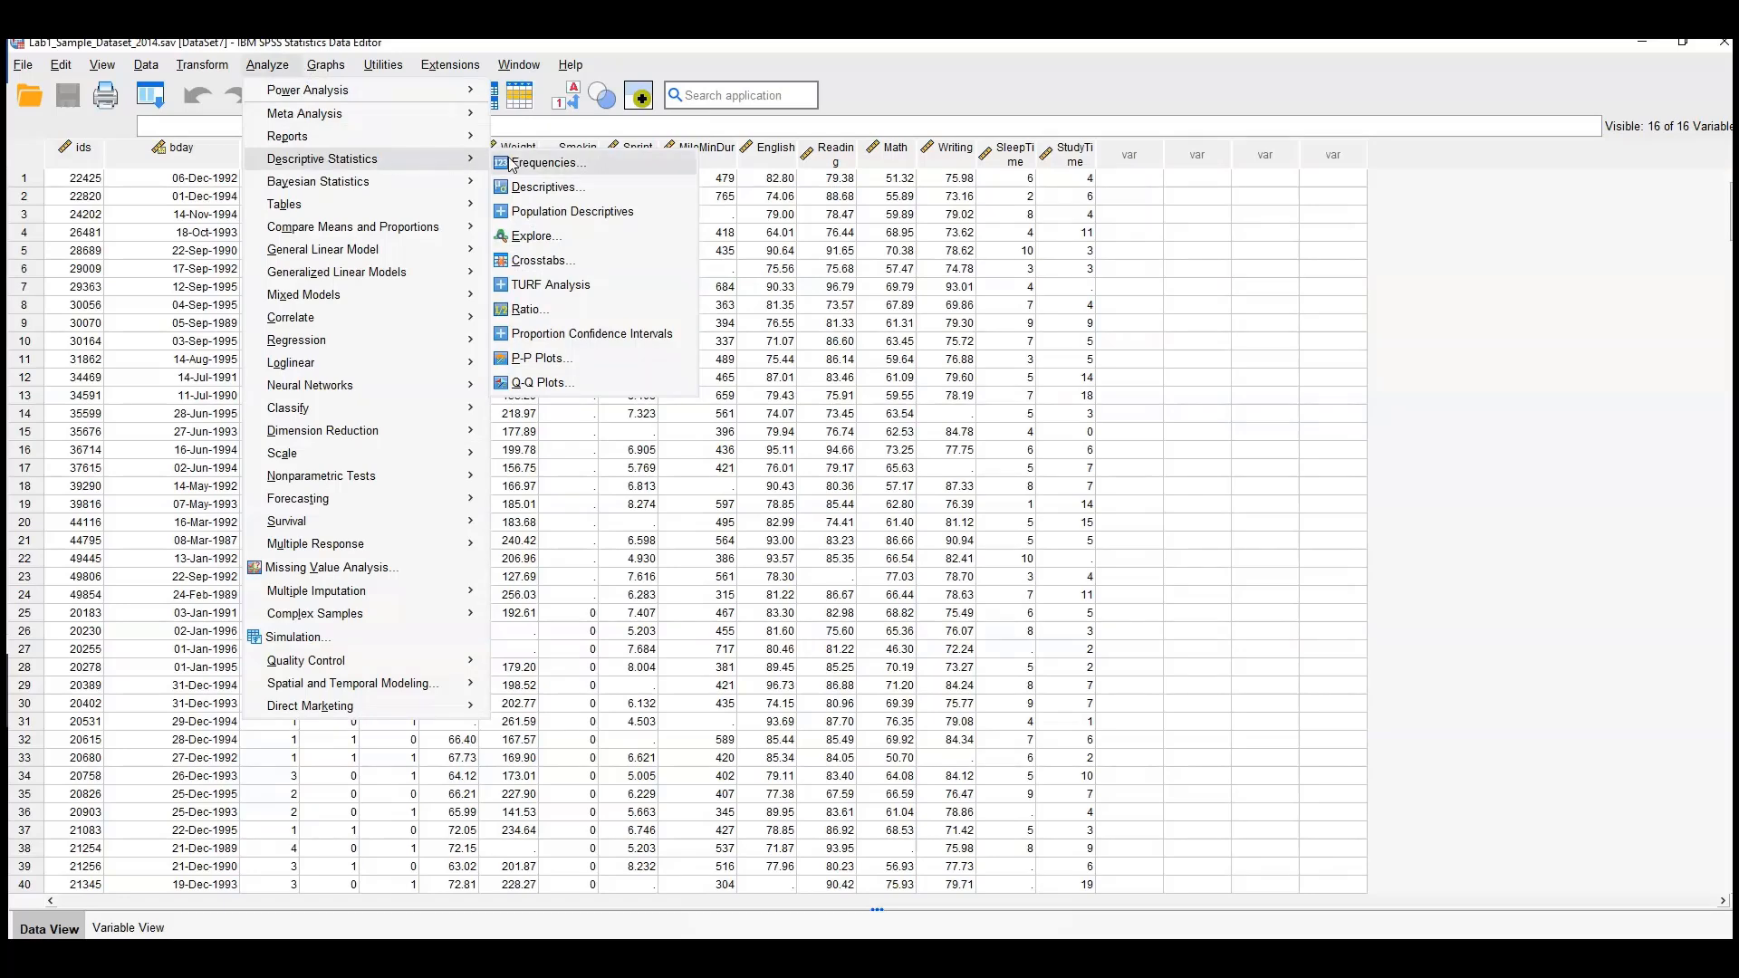
pyautogui.click(542, 187)
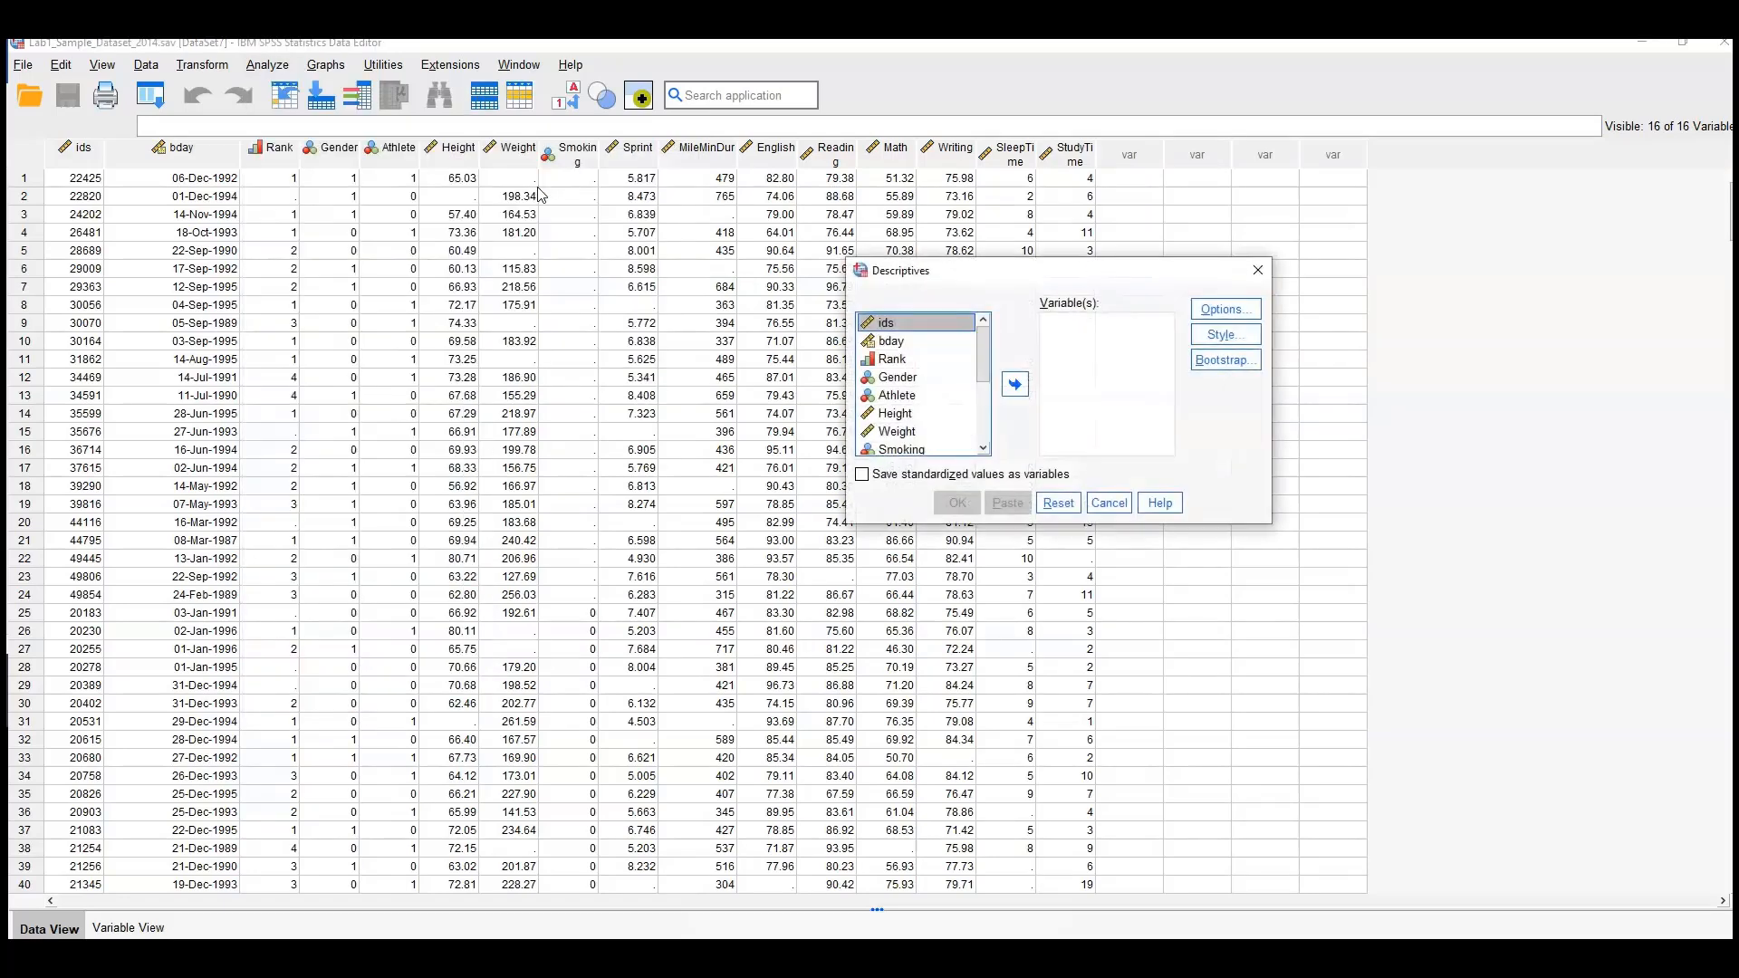
pyautogui.moveTo(985, 355); pyautogui.dragTo(977, 400)
pyautogui.click(919, 371)
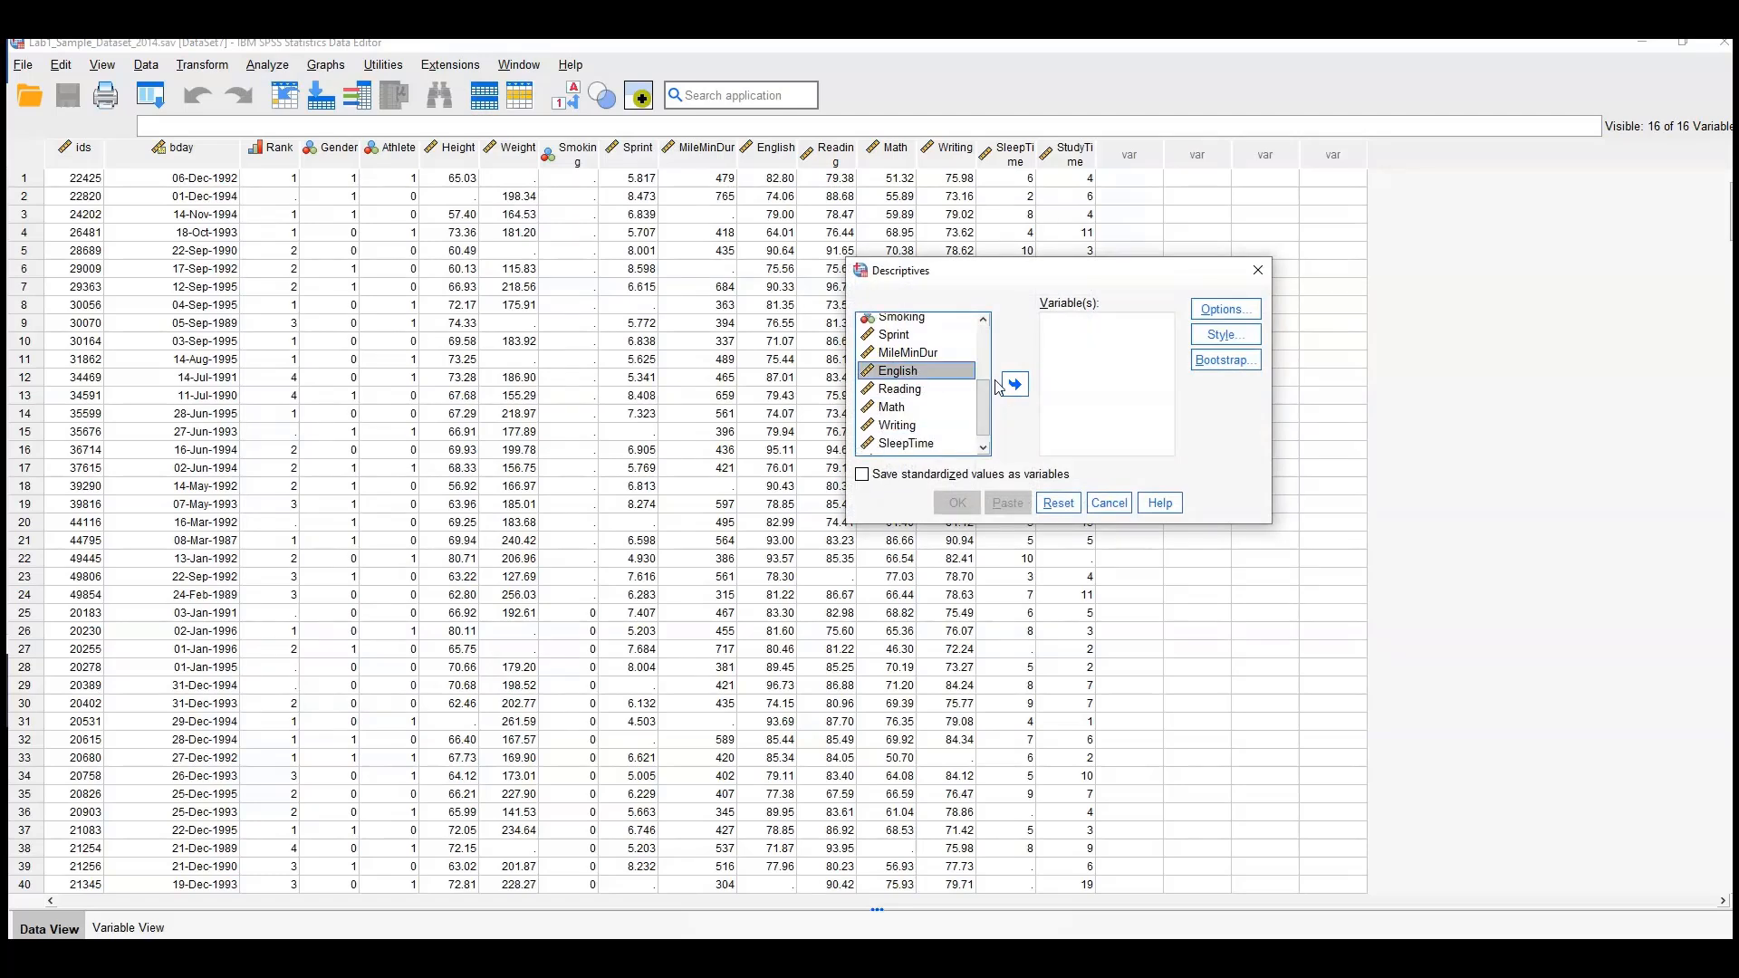
pyautogui.click(1014, 384)
pyautogui.click(937, 428)
pyautogui.click(1014, 386)
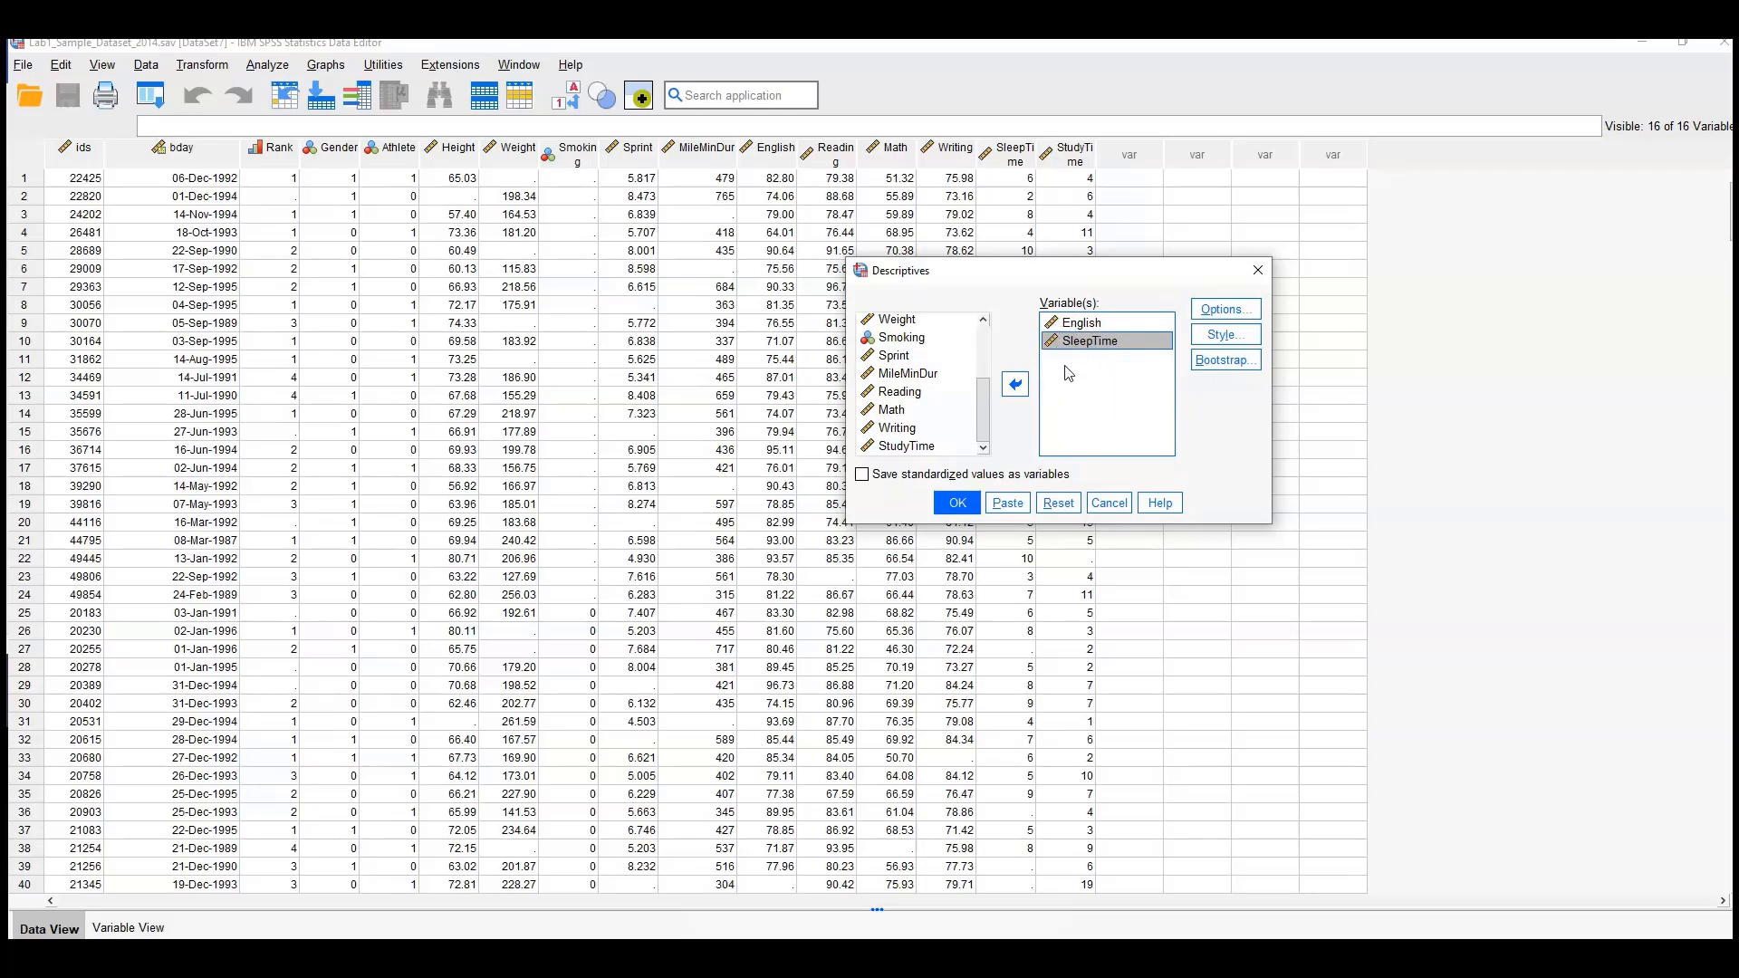
# Add variance, range, kurtosis and skewness to the statistics reported by the Descriptives analysis.
pyautogui.click(1213, 315)
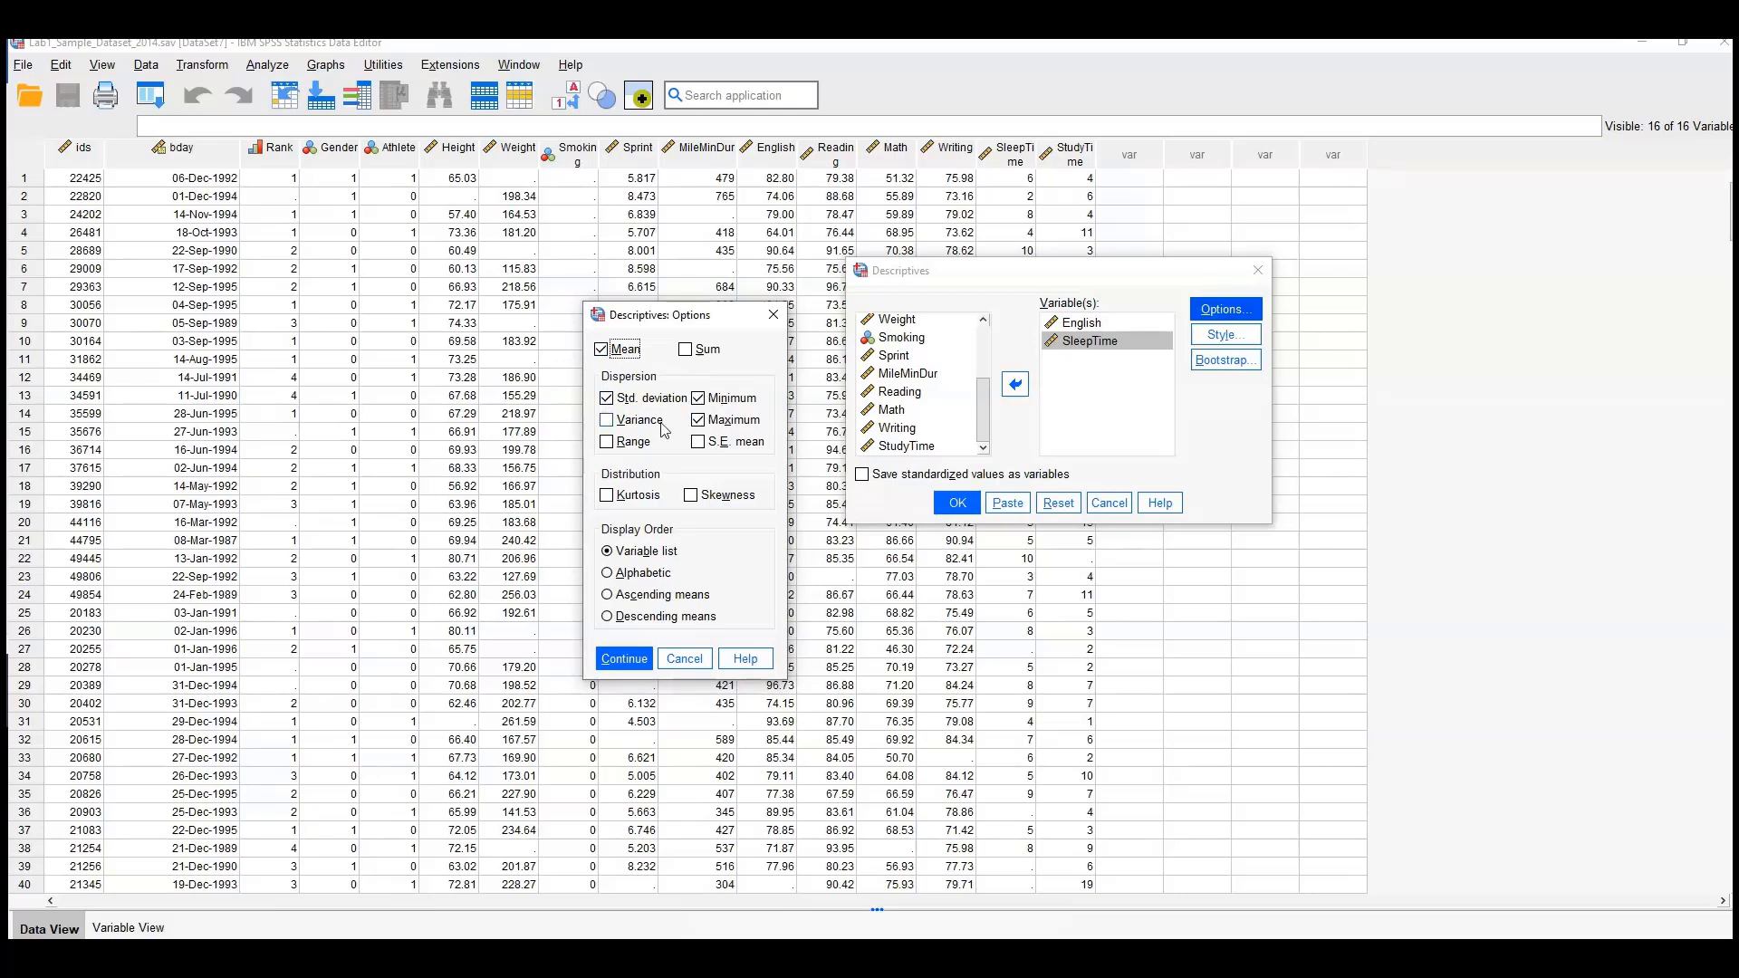
pyautogui.click(610, 423)
pyautogui.click(614, 444)
pyautogui.click(612, 499)
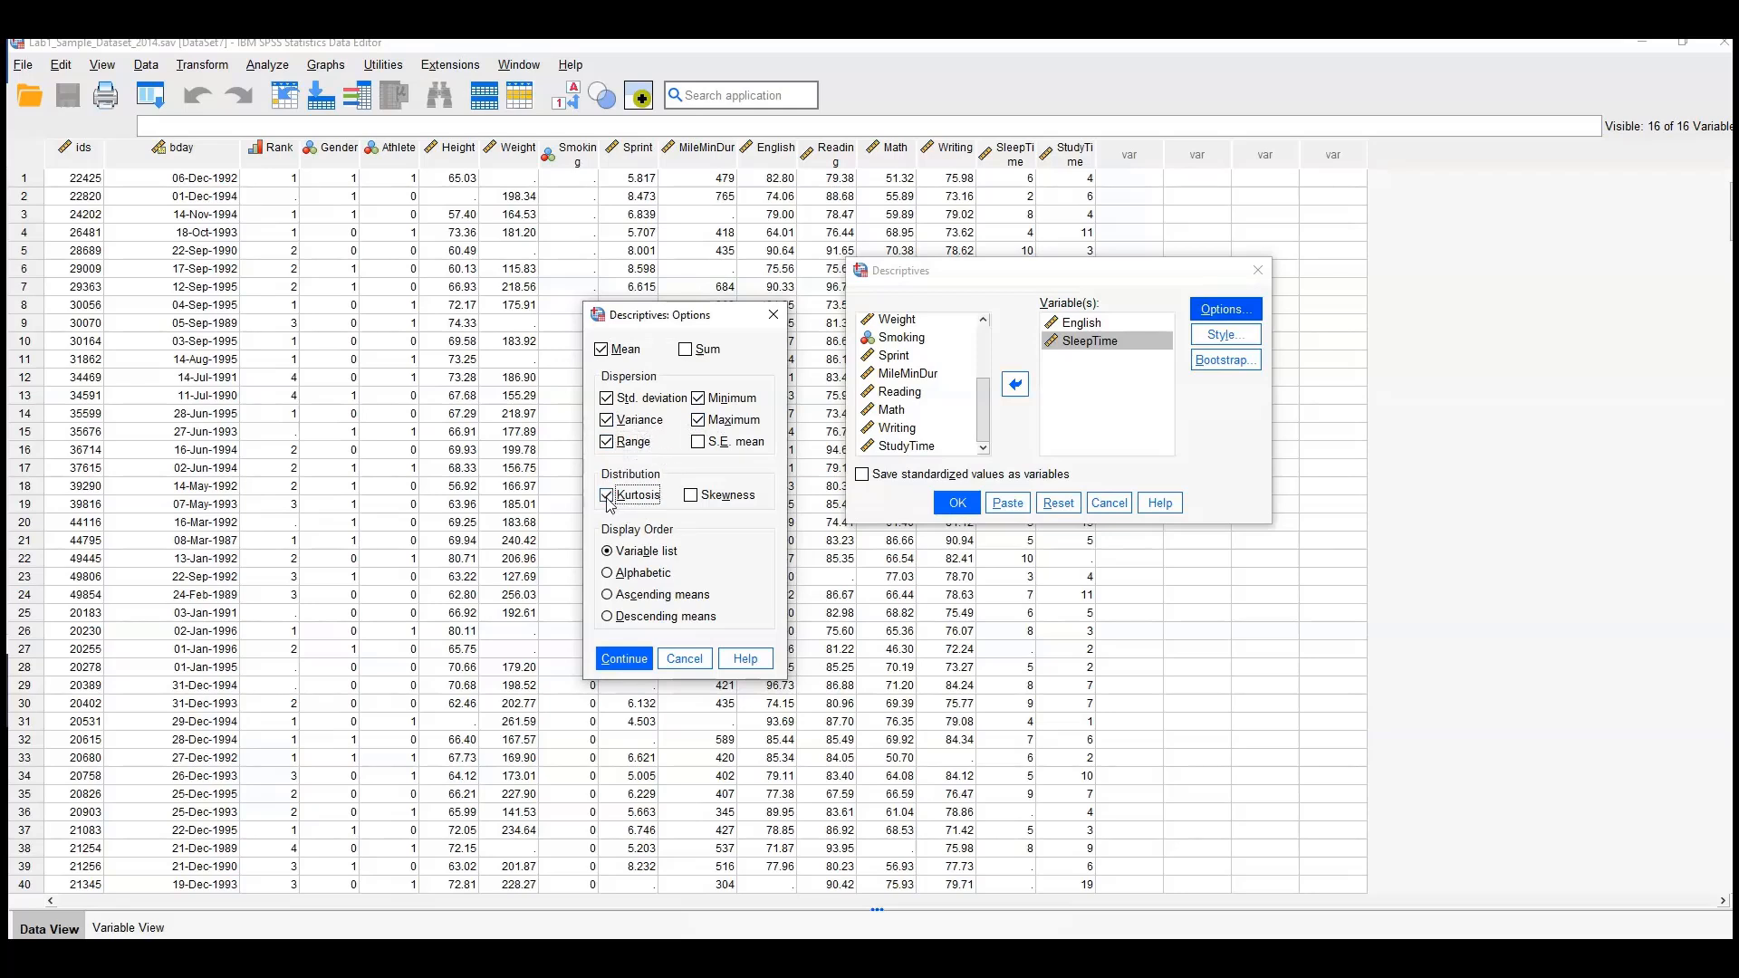
pyautogui.click(693, 501)
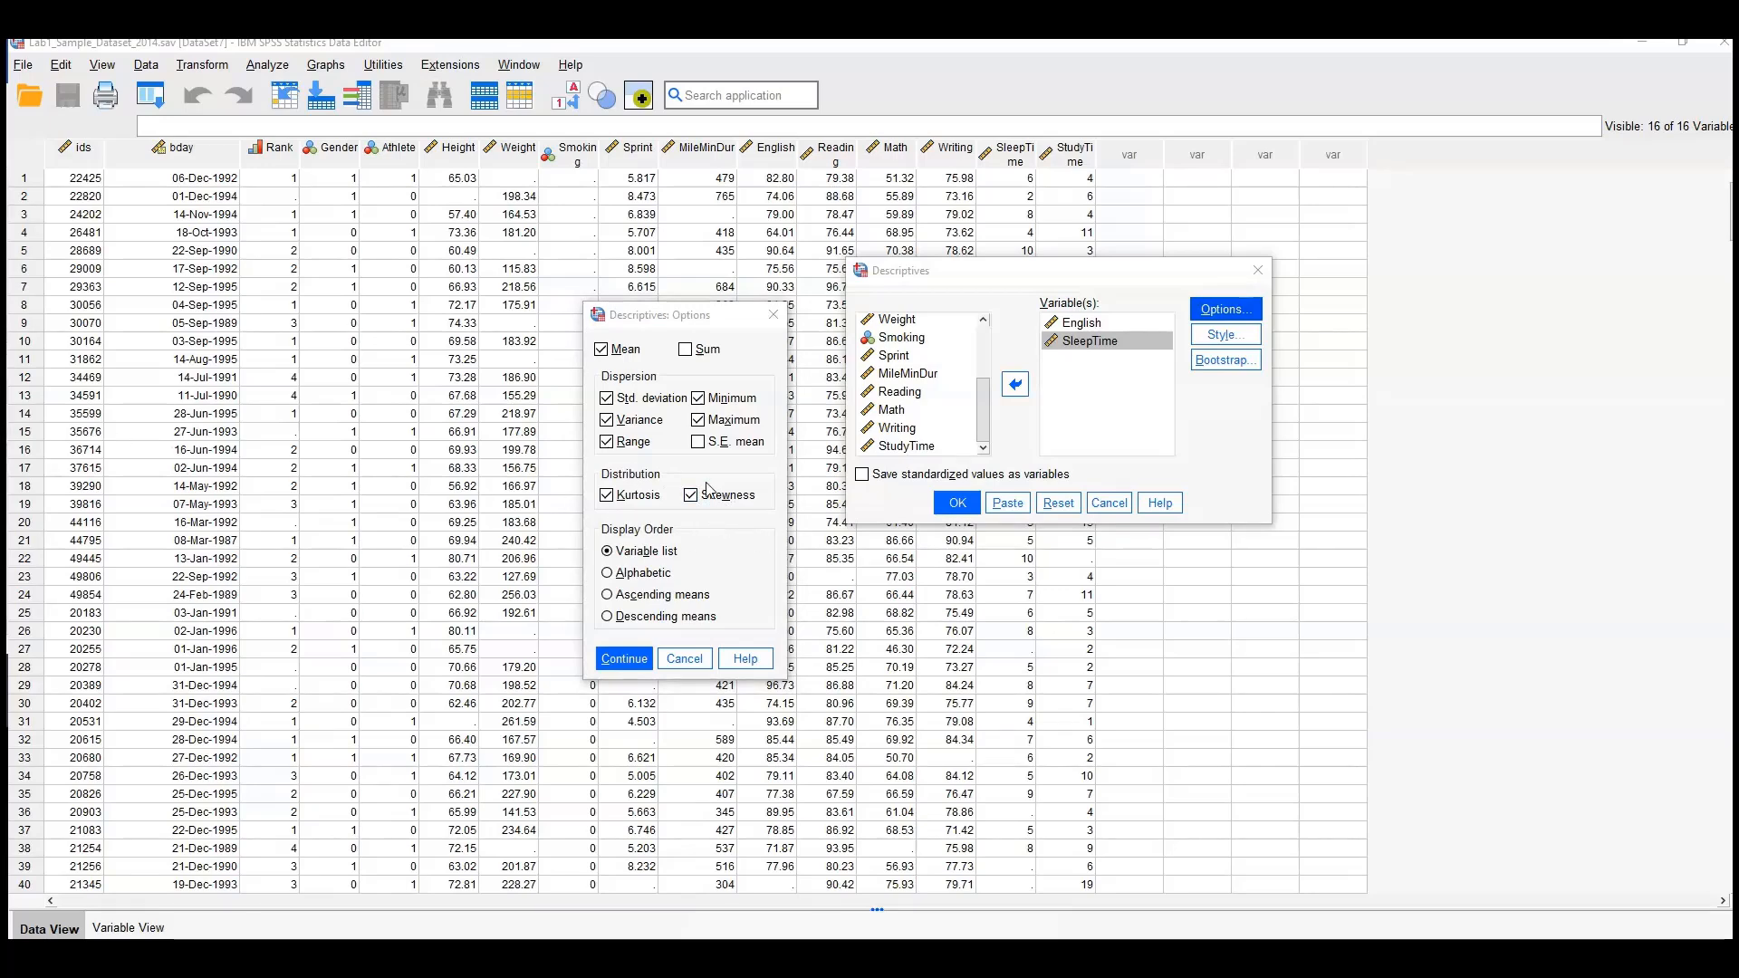
pyautogui.click(625, 661)
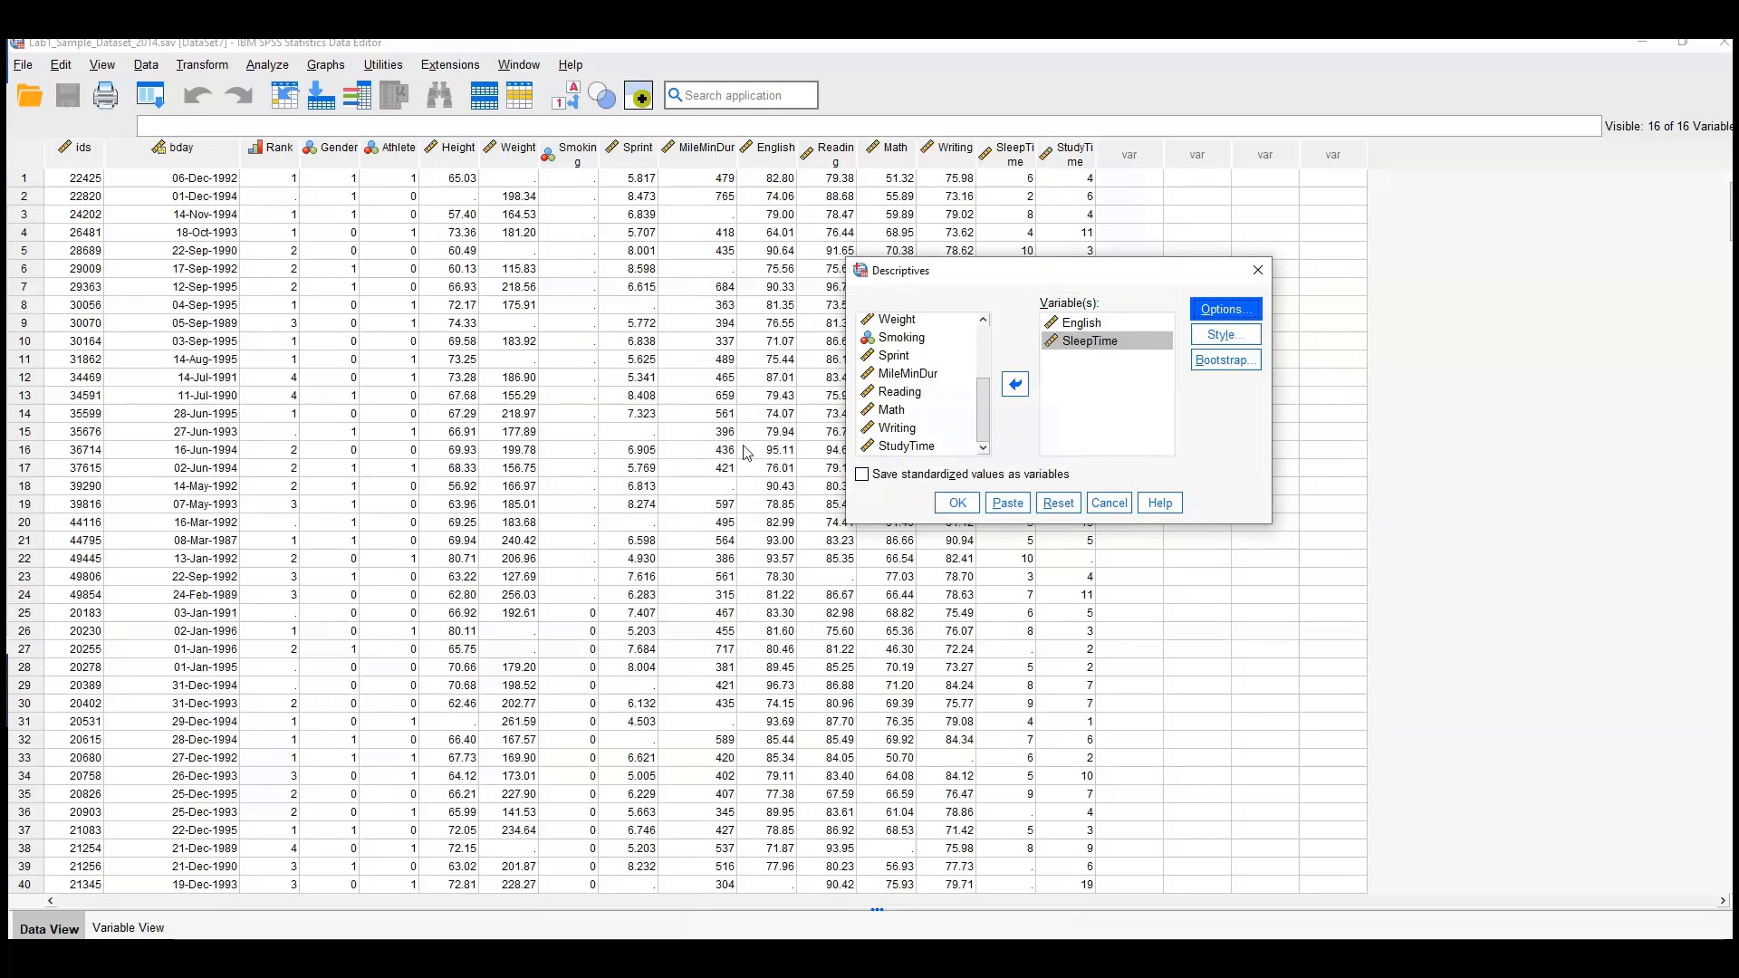
# Run the Descriptives analysis with standardized values saved as variables, and maximize the output window.
pyautogui.click(862, 476)
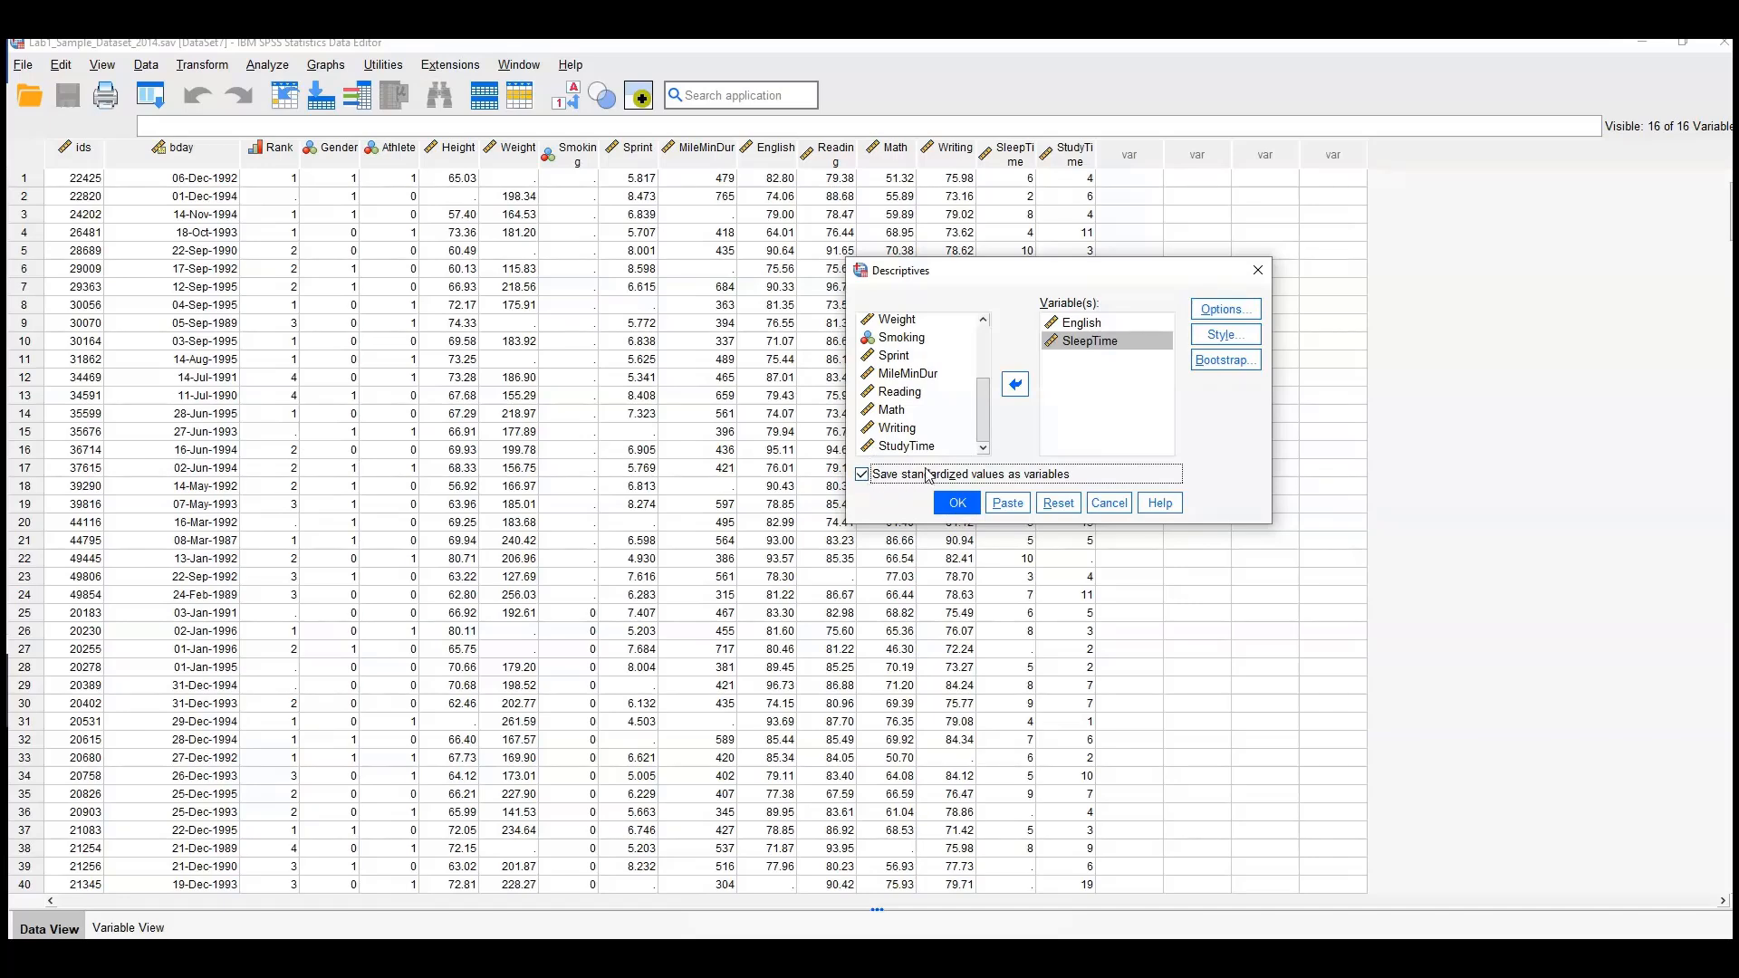
pyautogui.click(957, 503)
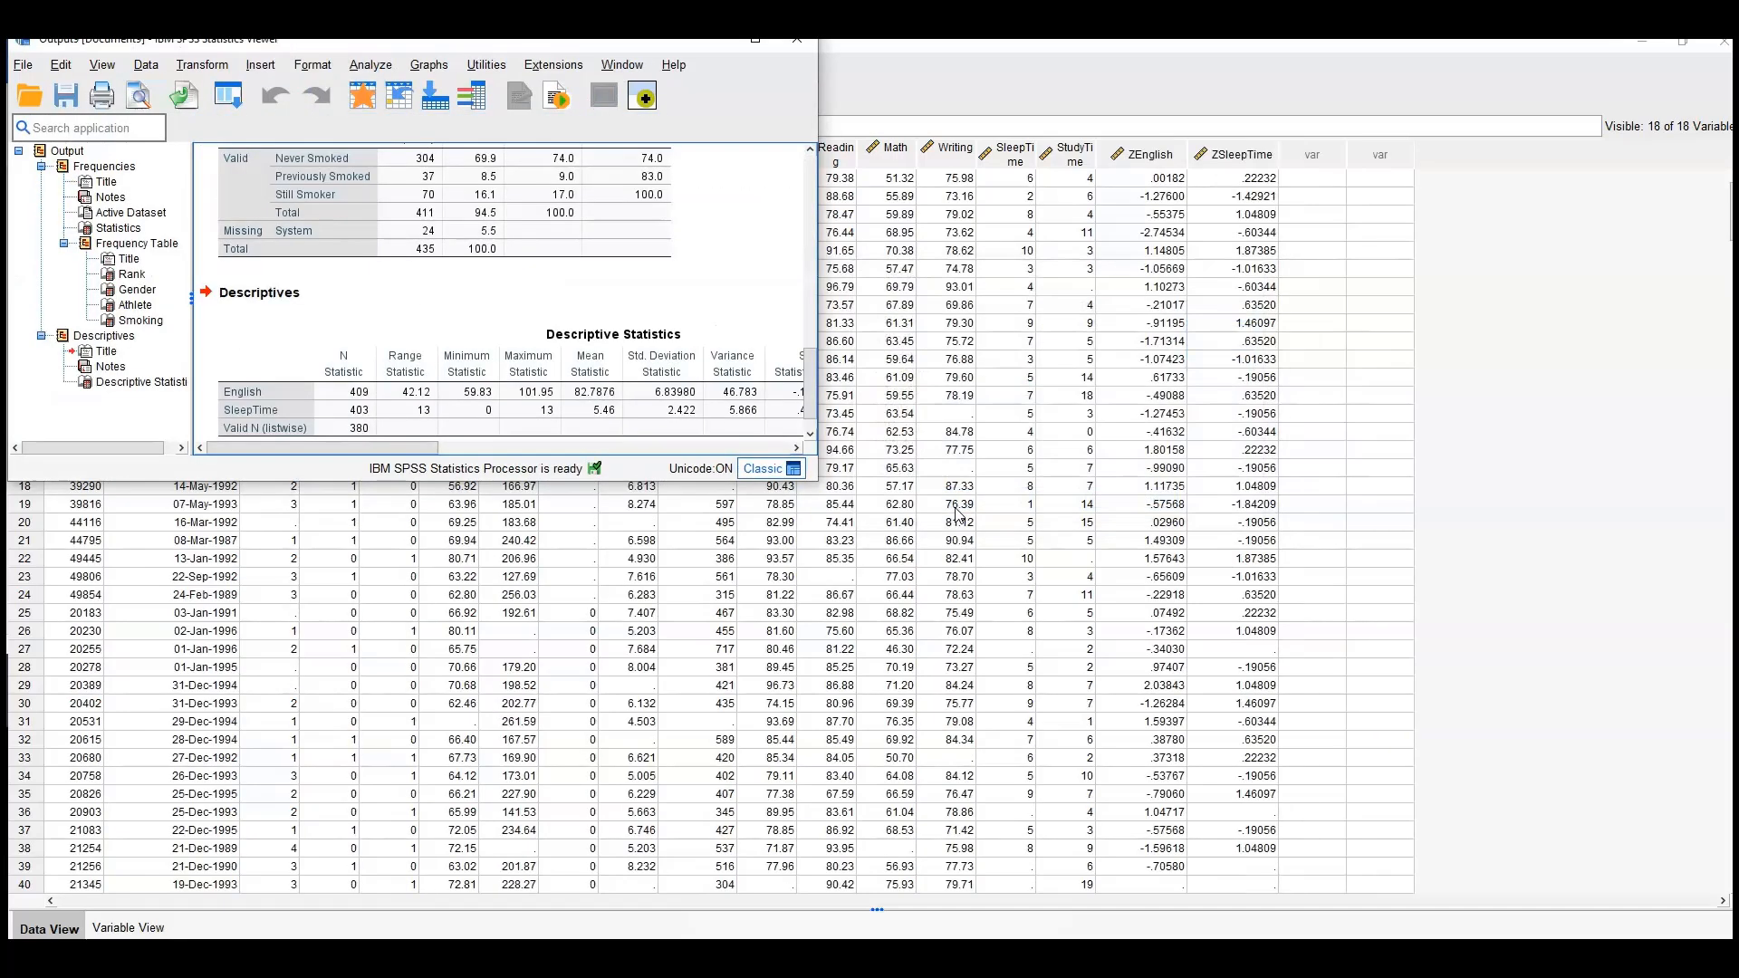
pyautogui.click(756, 40)
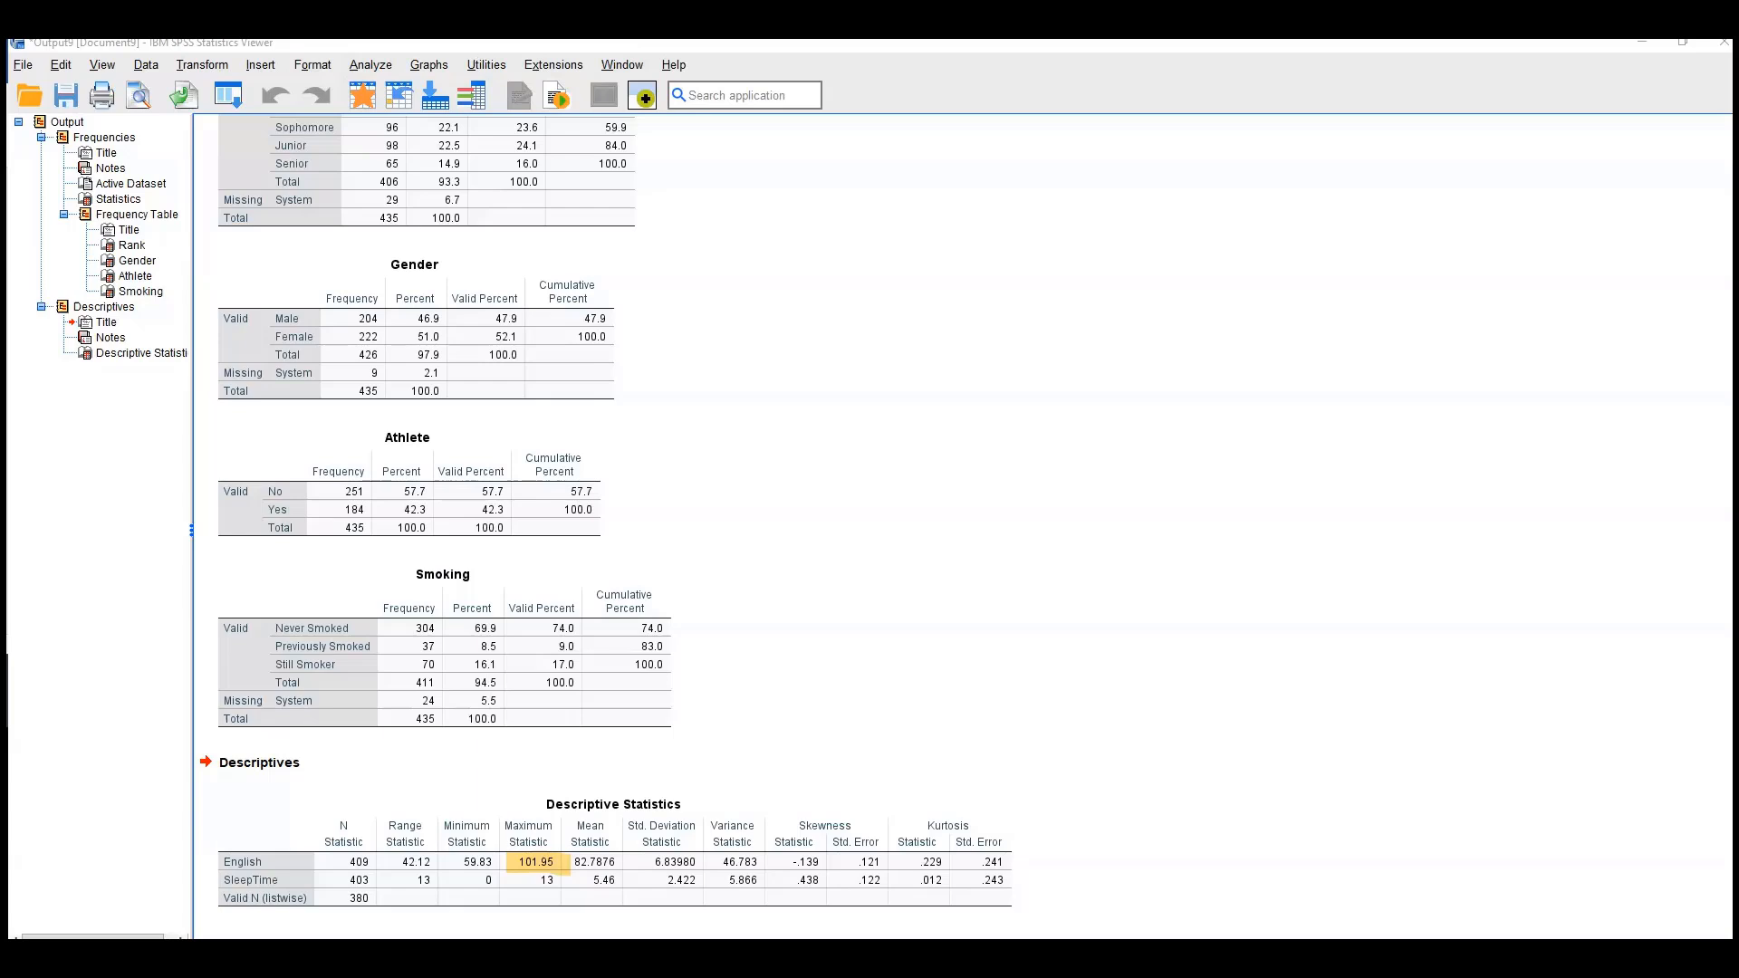
# Examine the English and SleepTime results in the Descriptive Statistics table.
pyautogui.moveTo(566, 862); pyautogui.dragTo(618, 857)
pyautogui.click(942, 797)
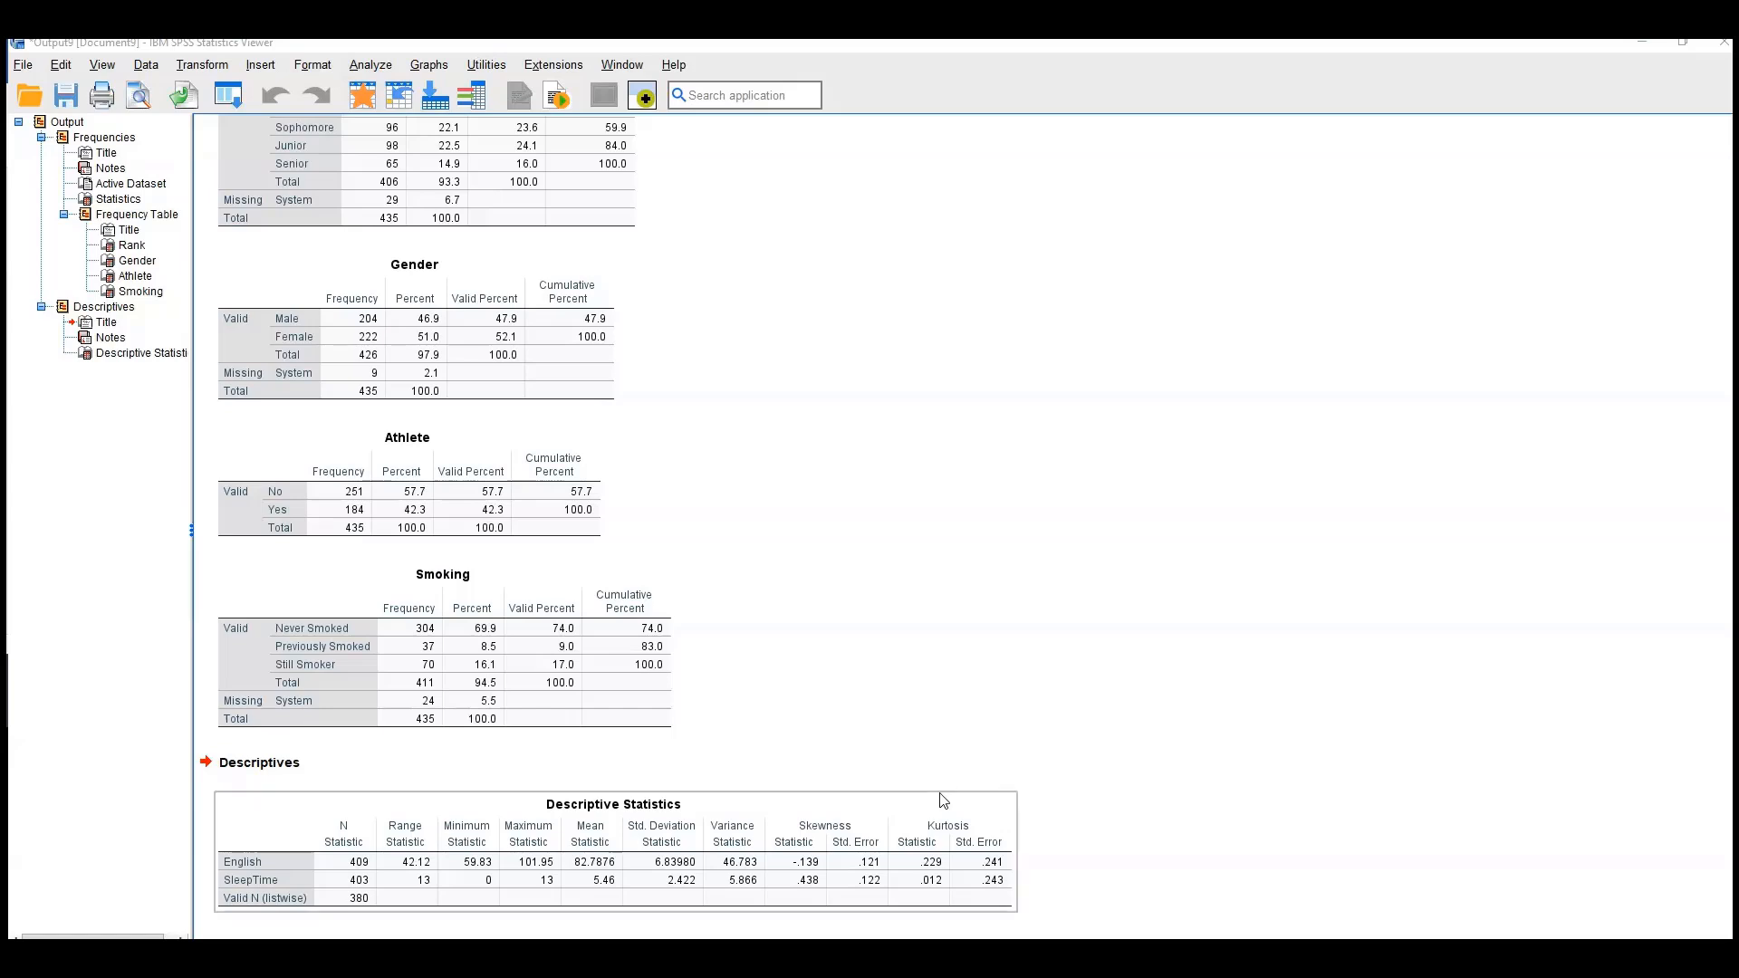
pyautogui.click(1032, 765)
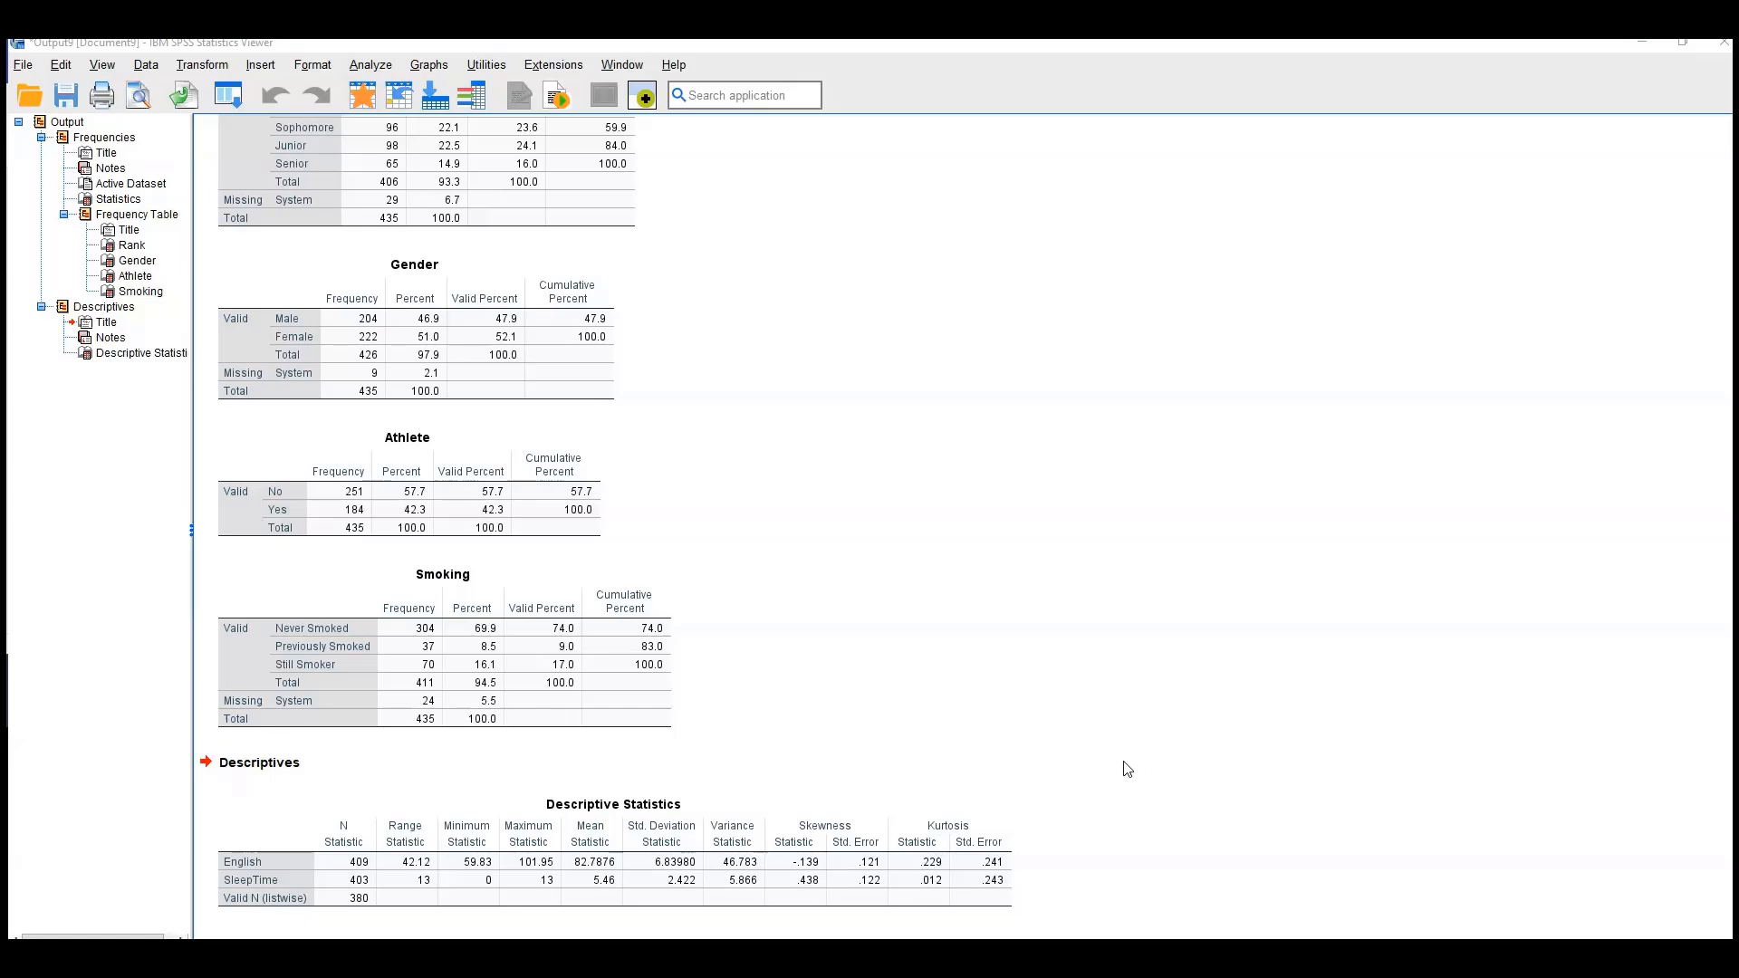
# Create a histogram of the English variable with the normal curve displayed.
pyautogui.click(795, 806)
pyautogui.click(429, 65)
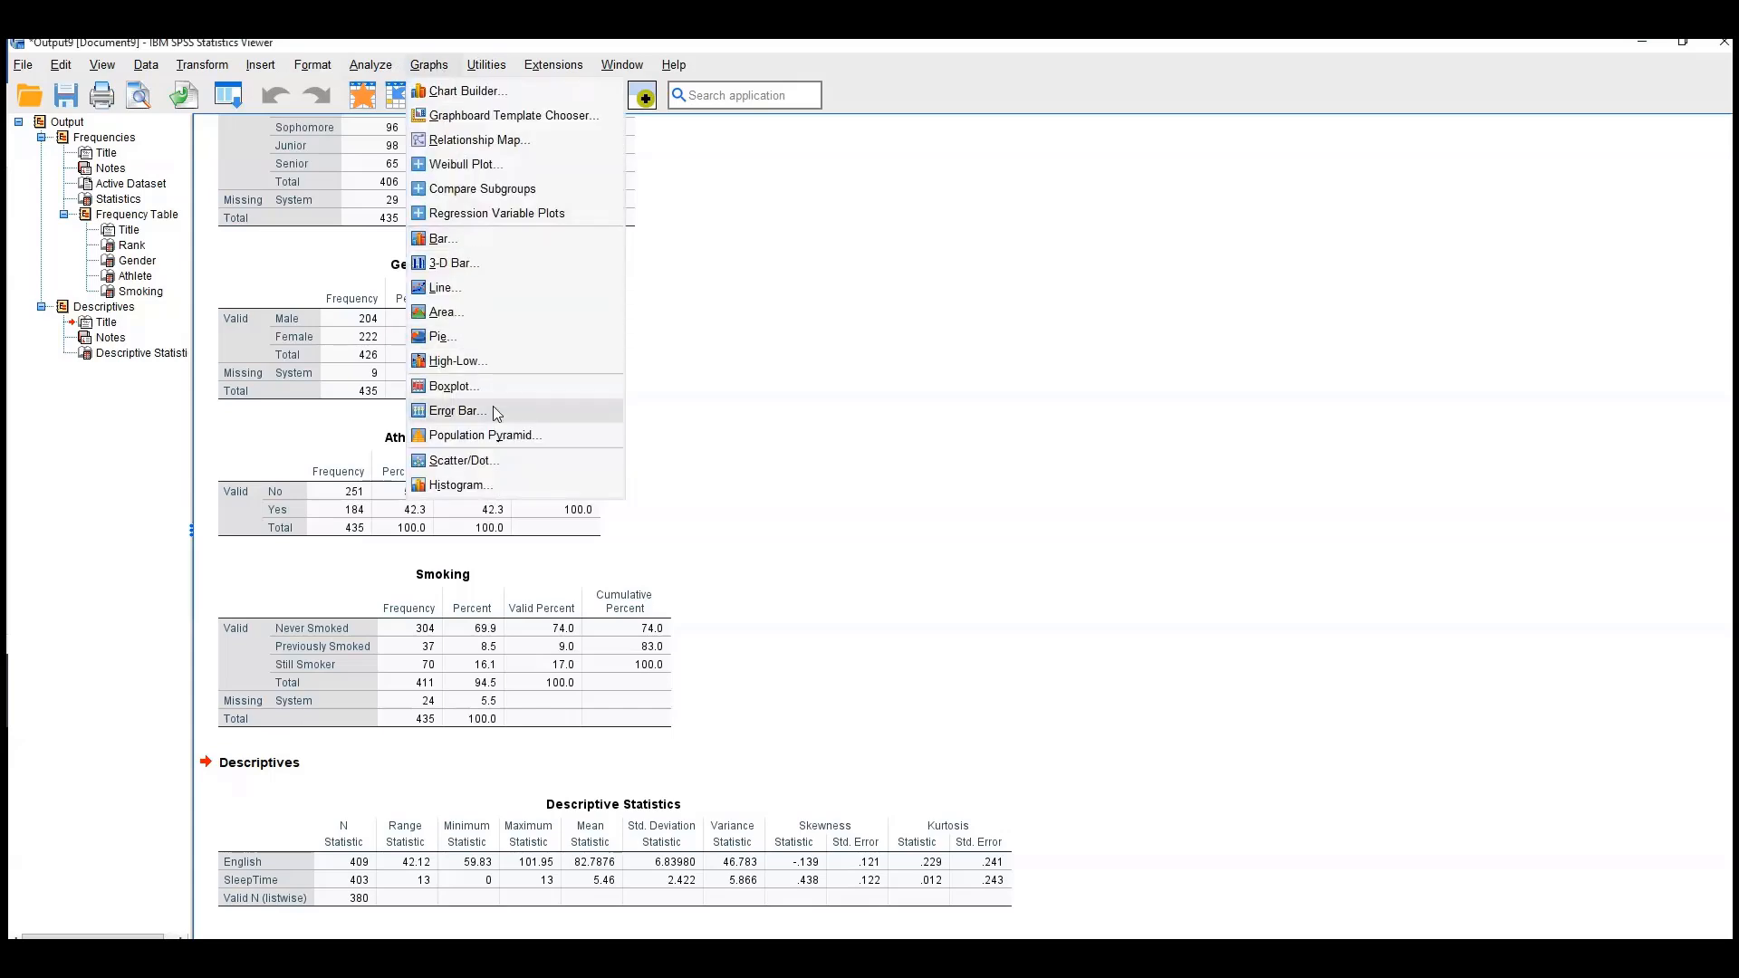
pyautogui.click(487, 490)
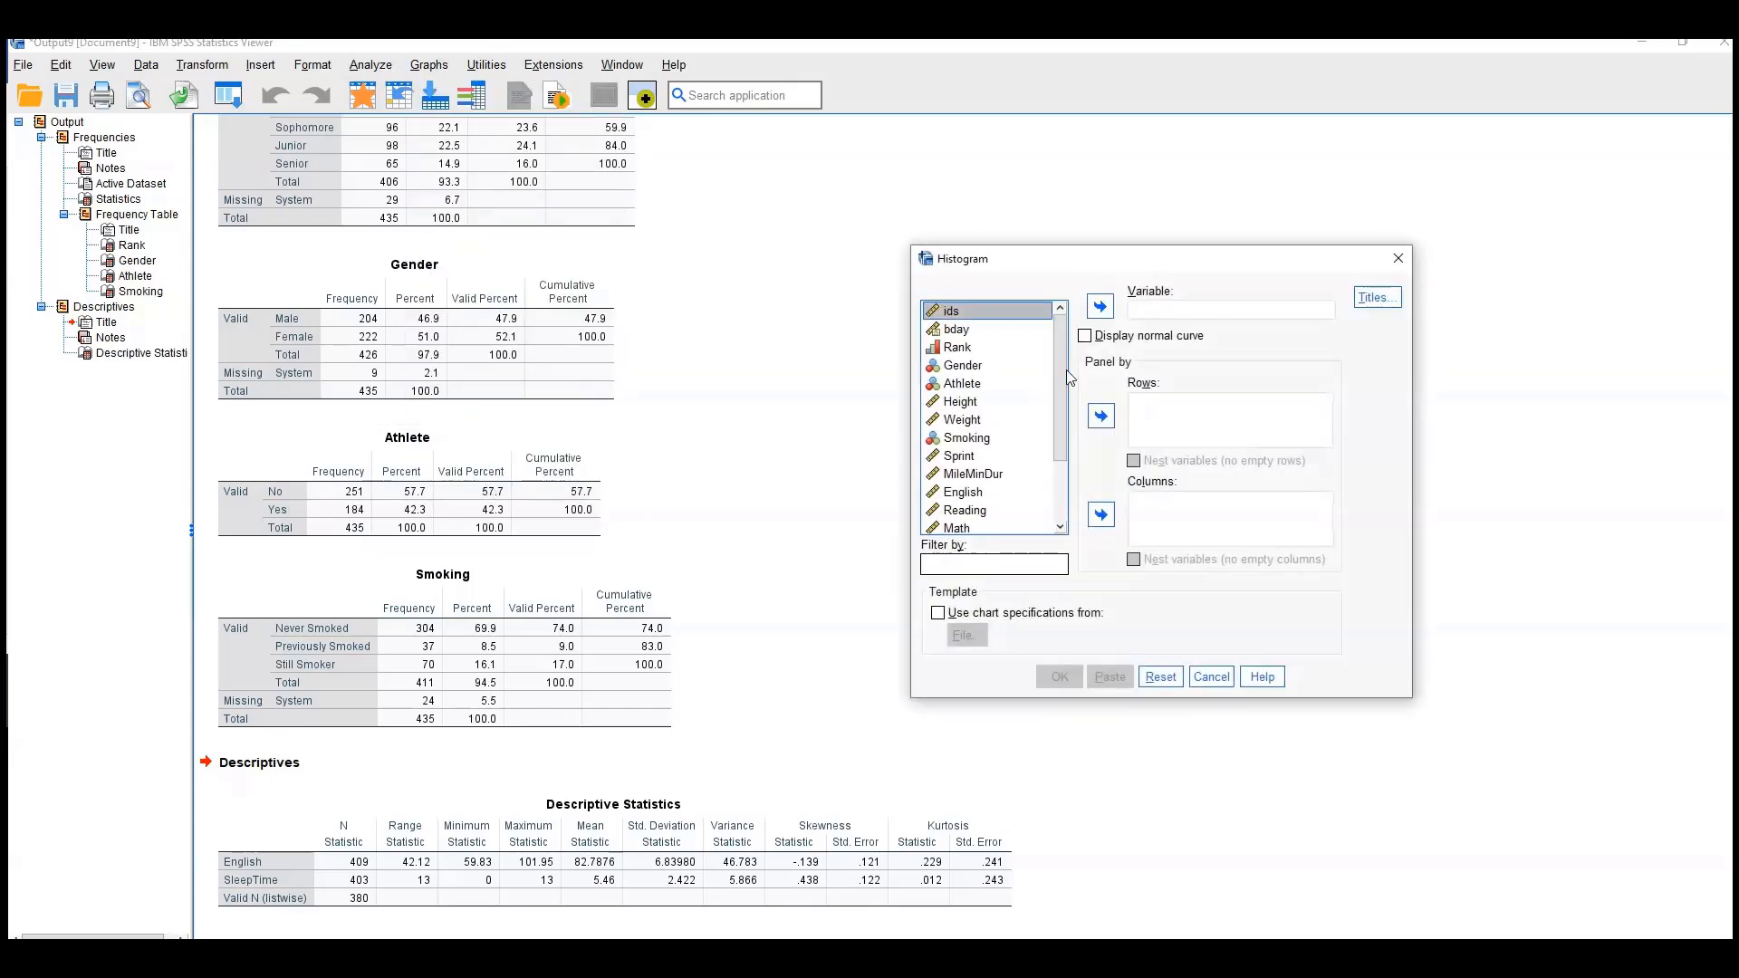
pyautogui.moveTo(1060, 402); pyautogui.dragTo(1053, 415)
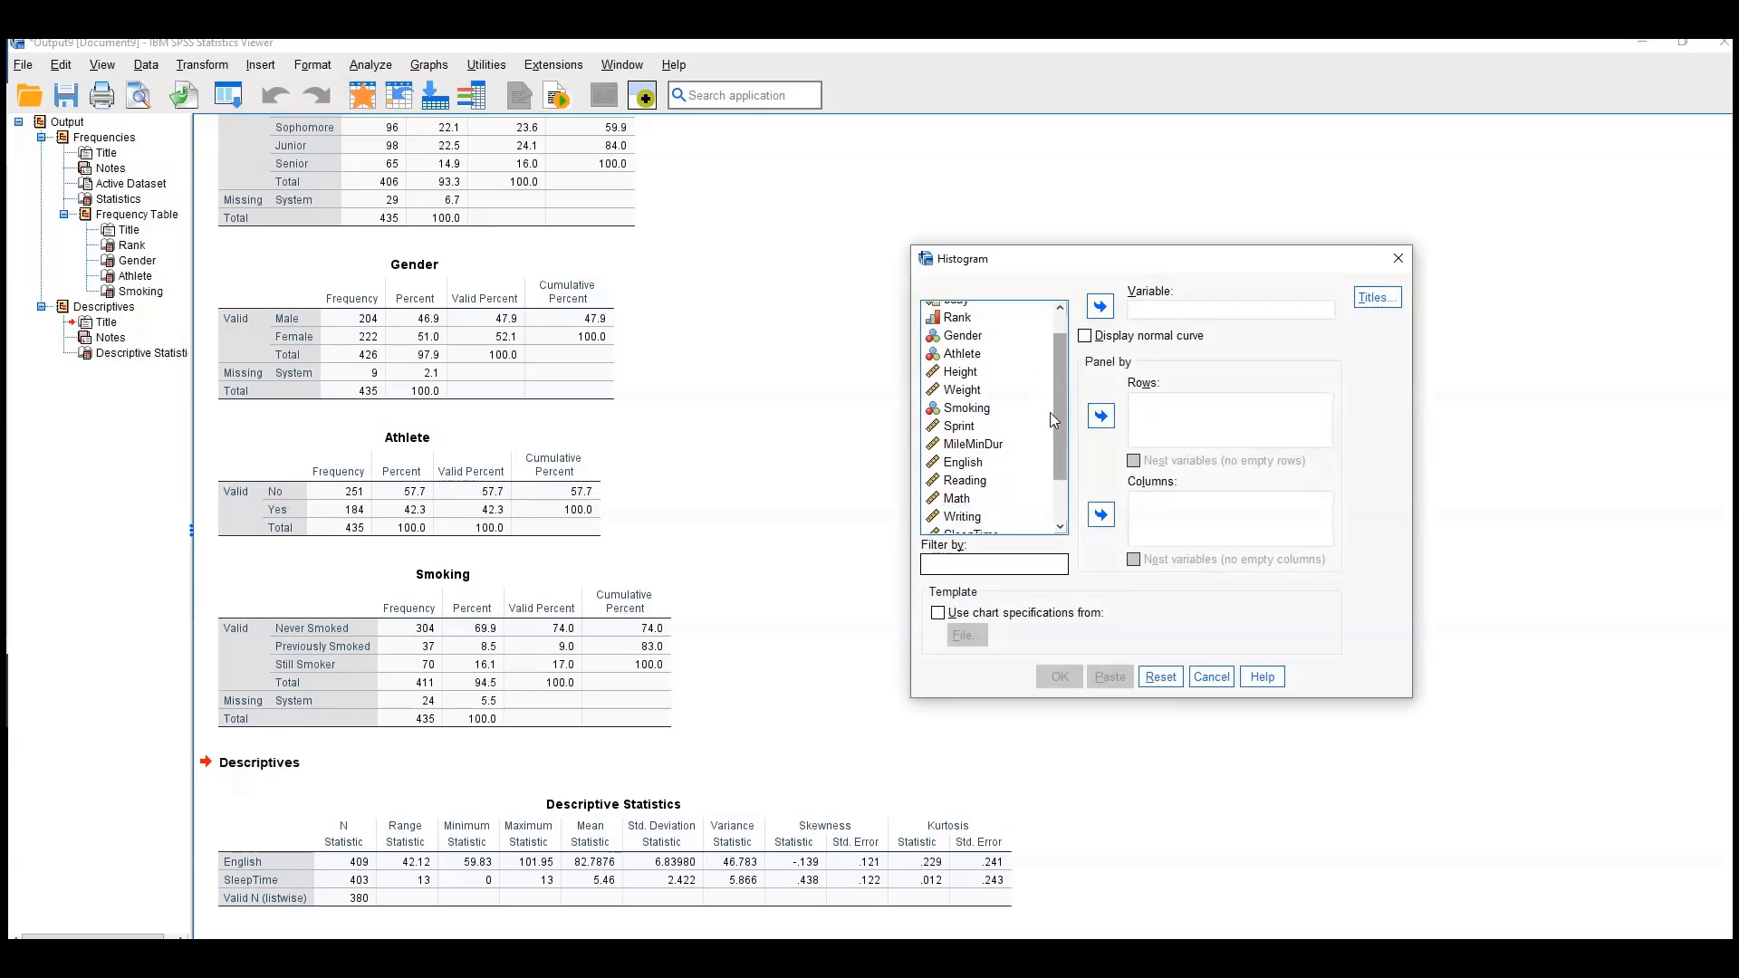
pyautogui.click(963, 462)
pyautogui.click(1099, 309)
pyautogui.click(1085, 336)
pyautogui.click(1055, 679)
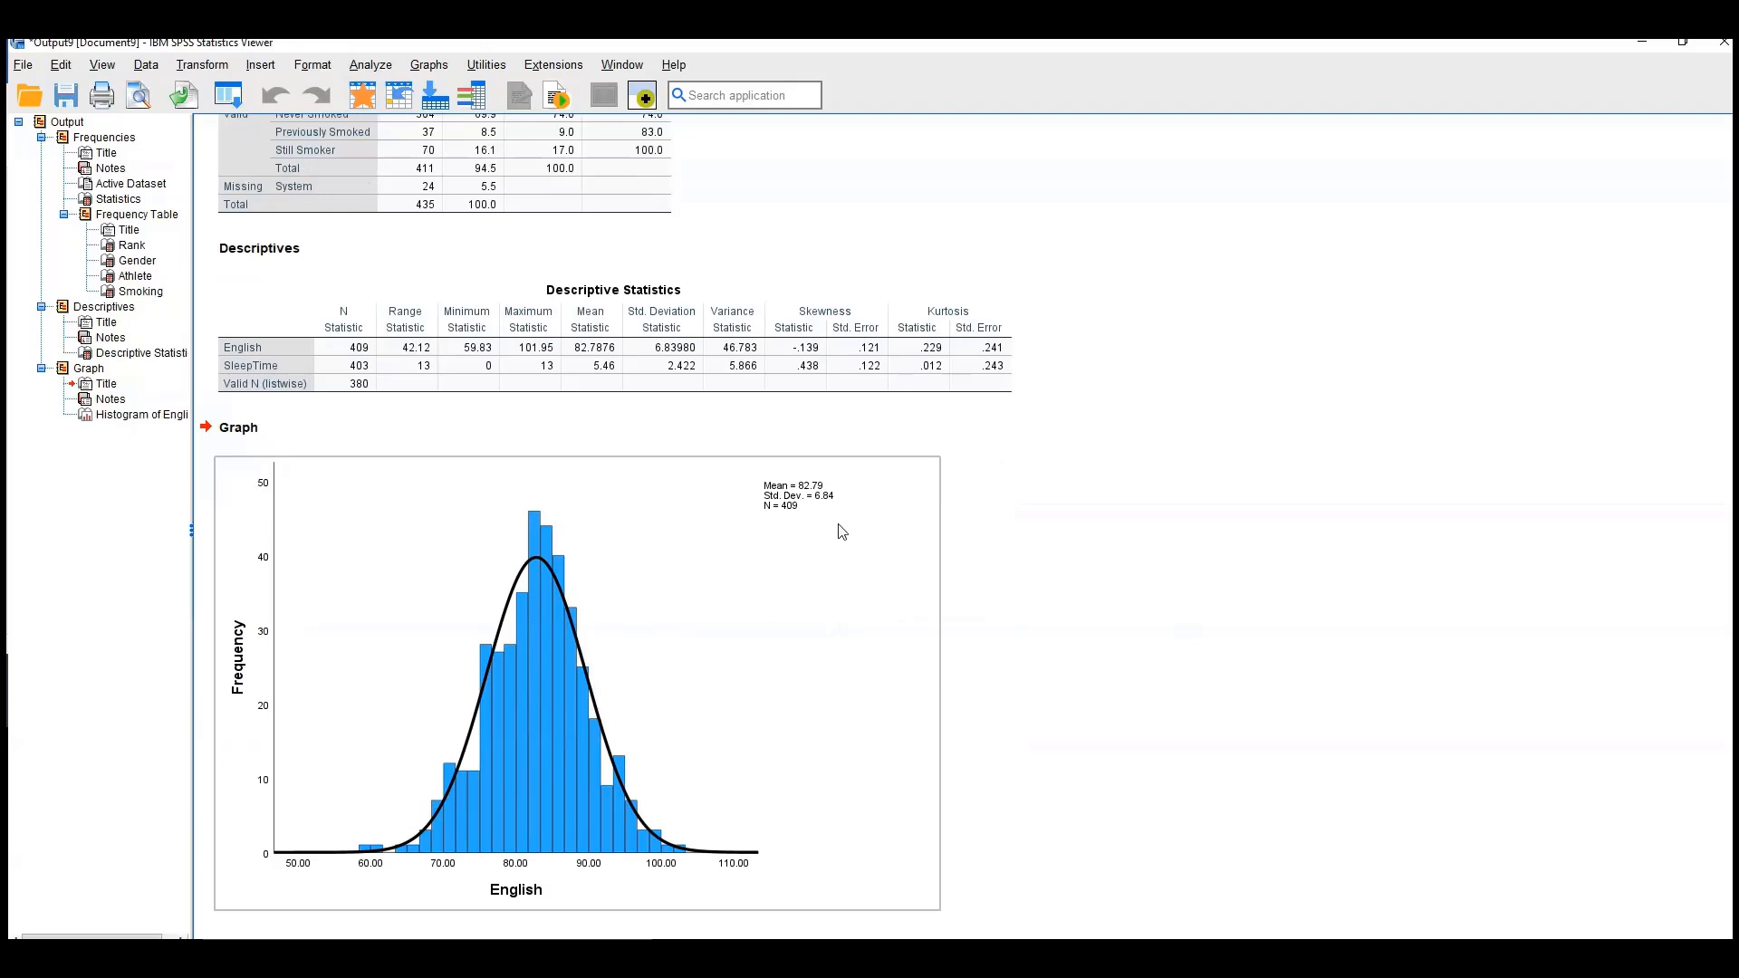
# Set up a Frequencies analysis with English as the only variable, removing Rank, Gender, Athlete and Smoking.
pyautogui.click(578, 365)
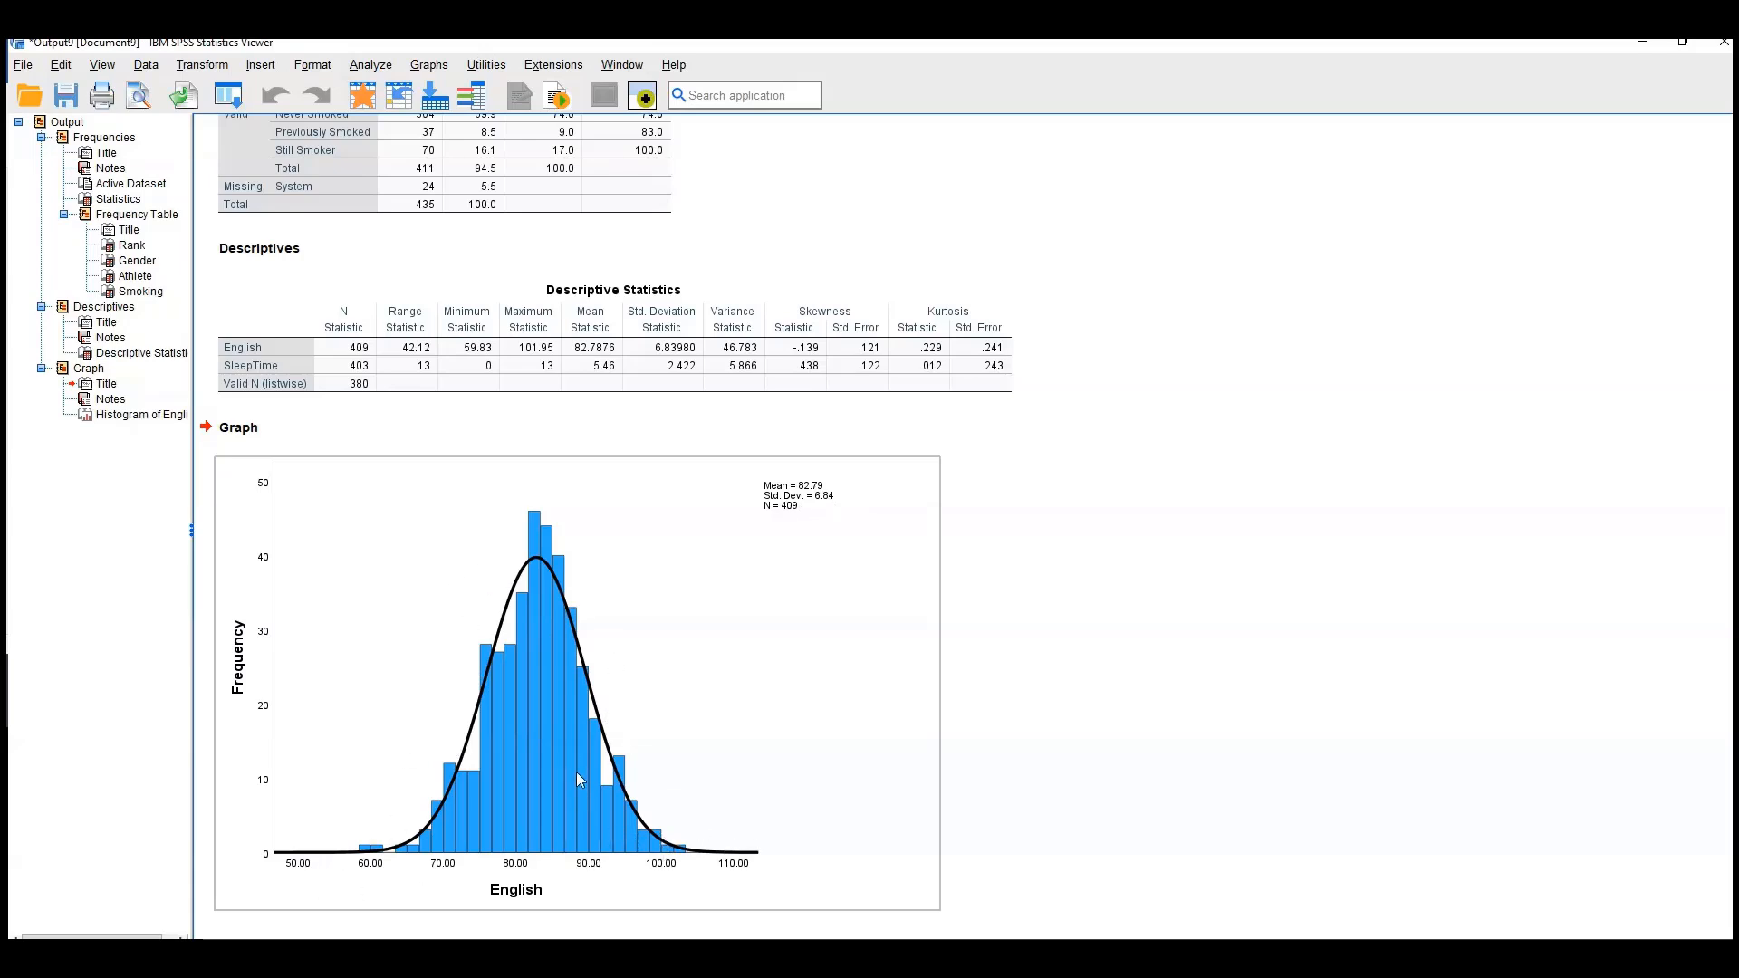
pyautogui.scroll(10, 580, 775)
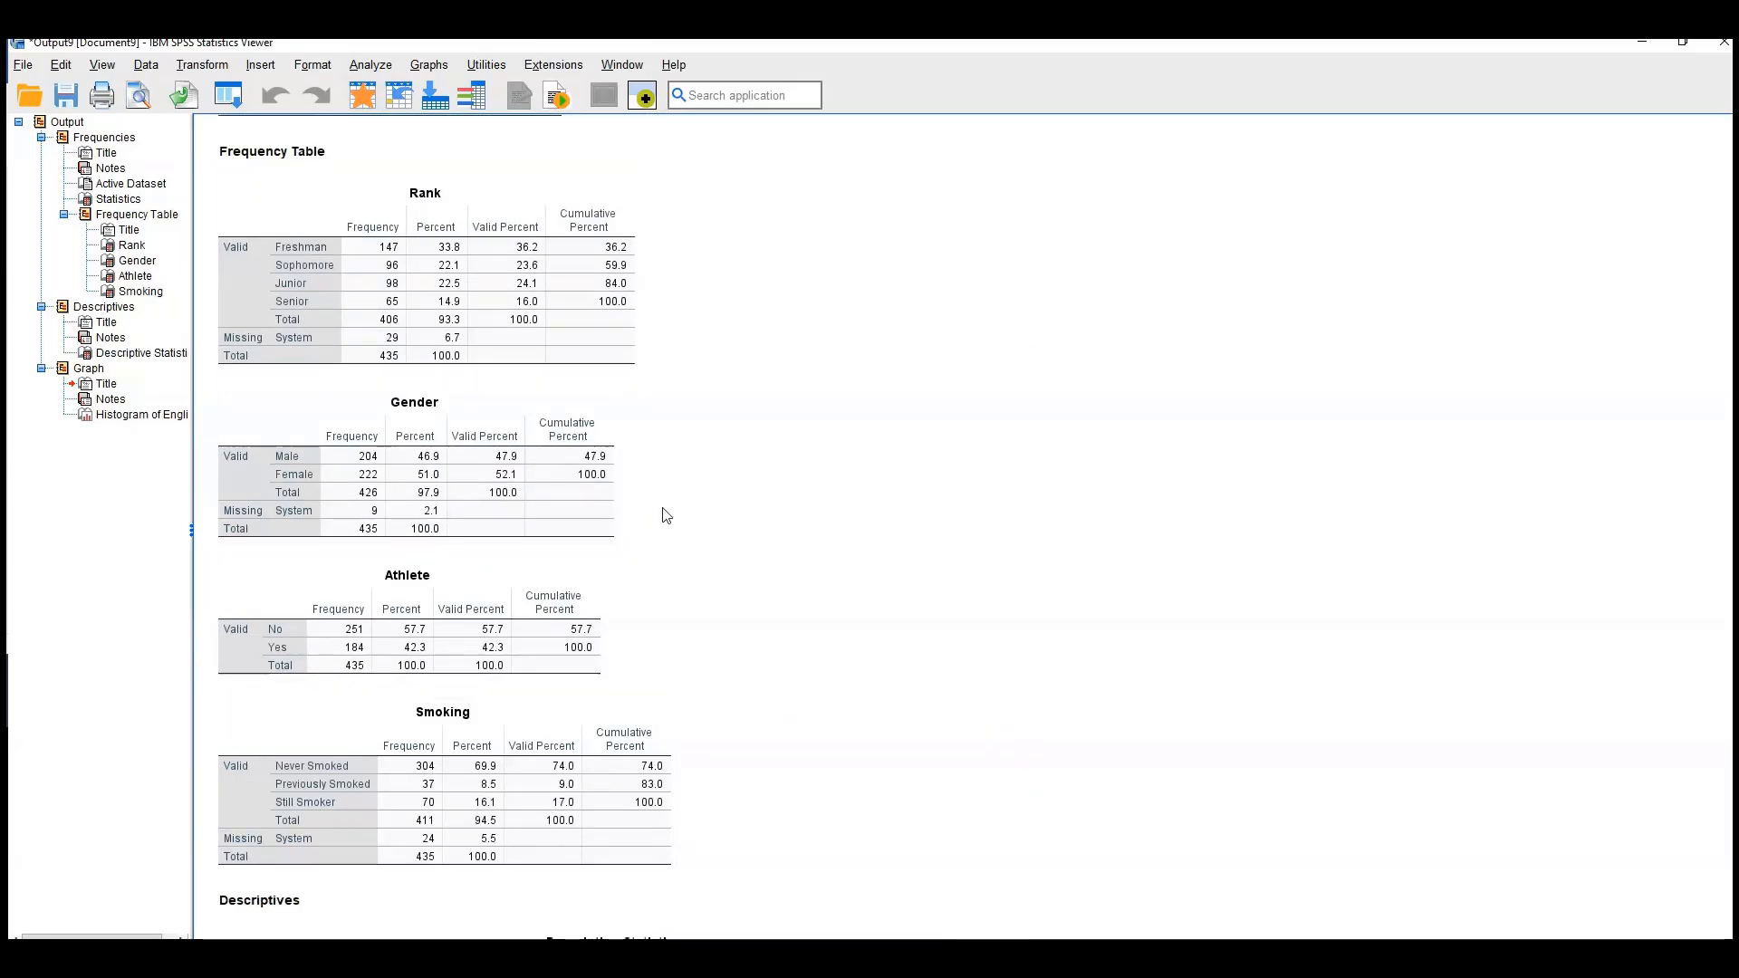
pyautogui.scroll(-6, 557, 416)
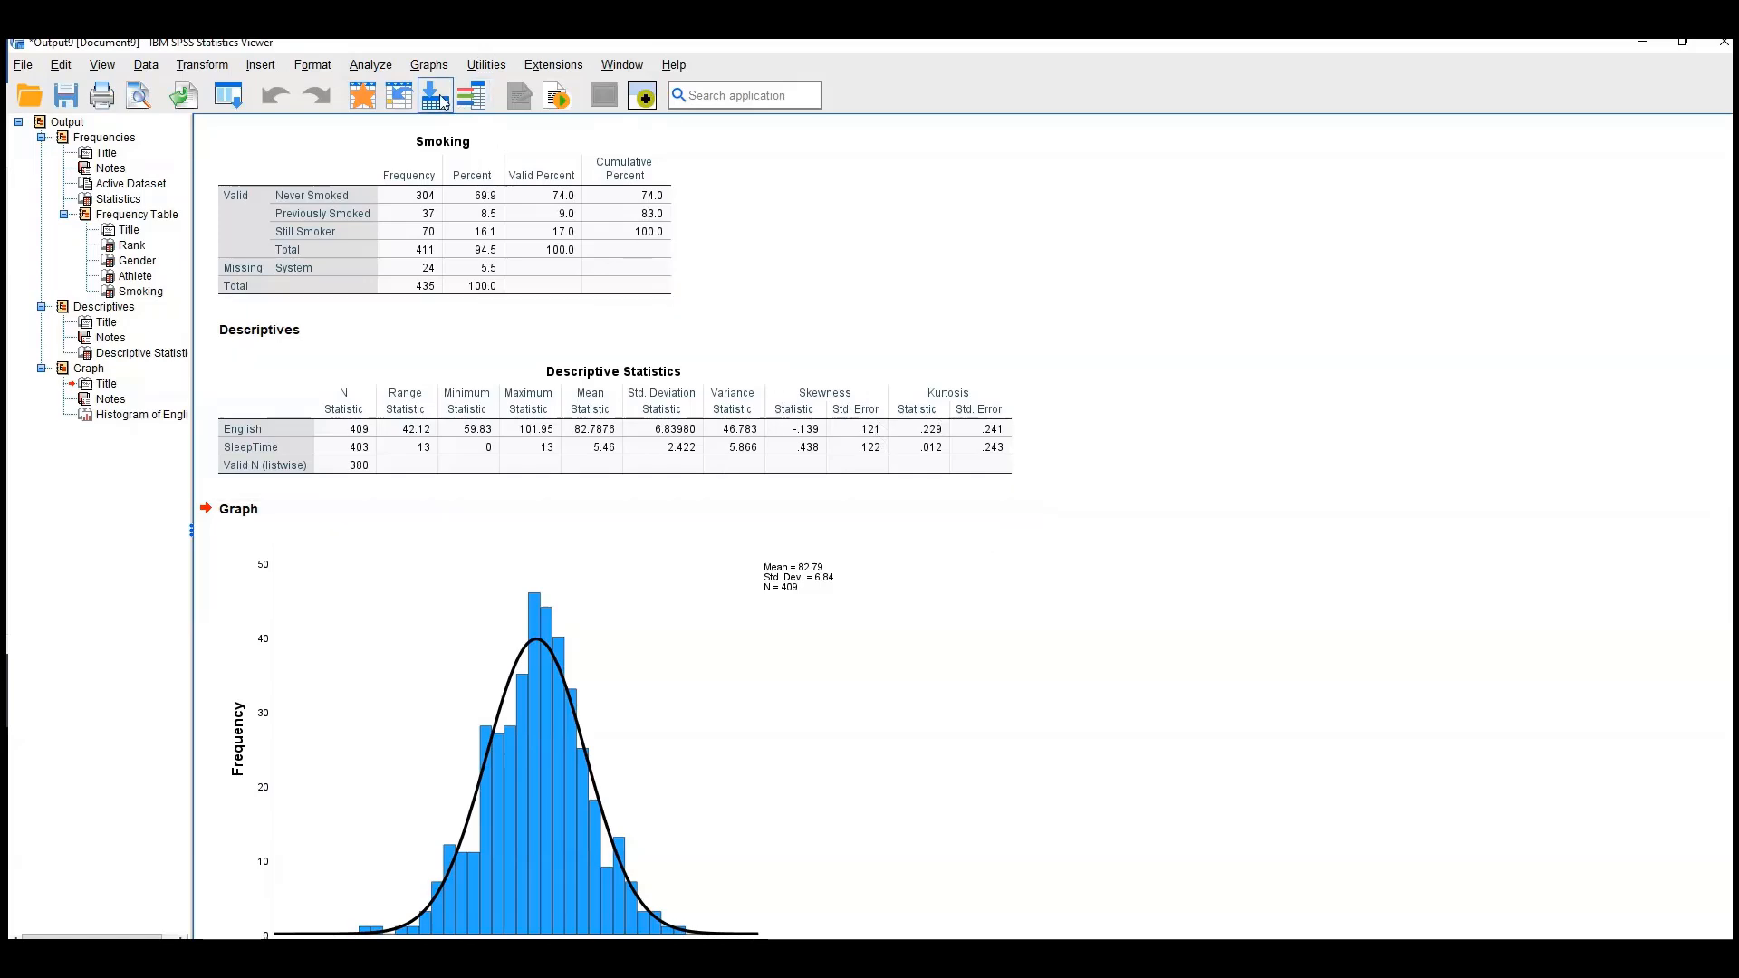
pyautogui.click(391, 67)
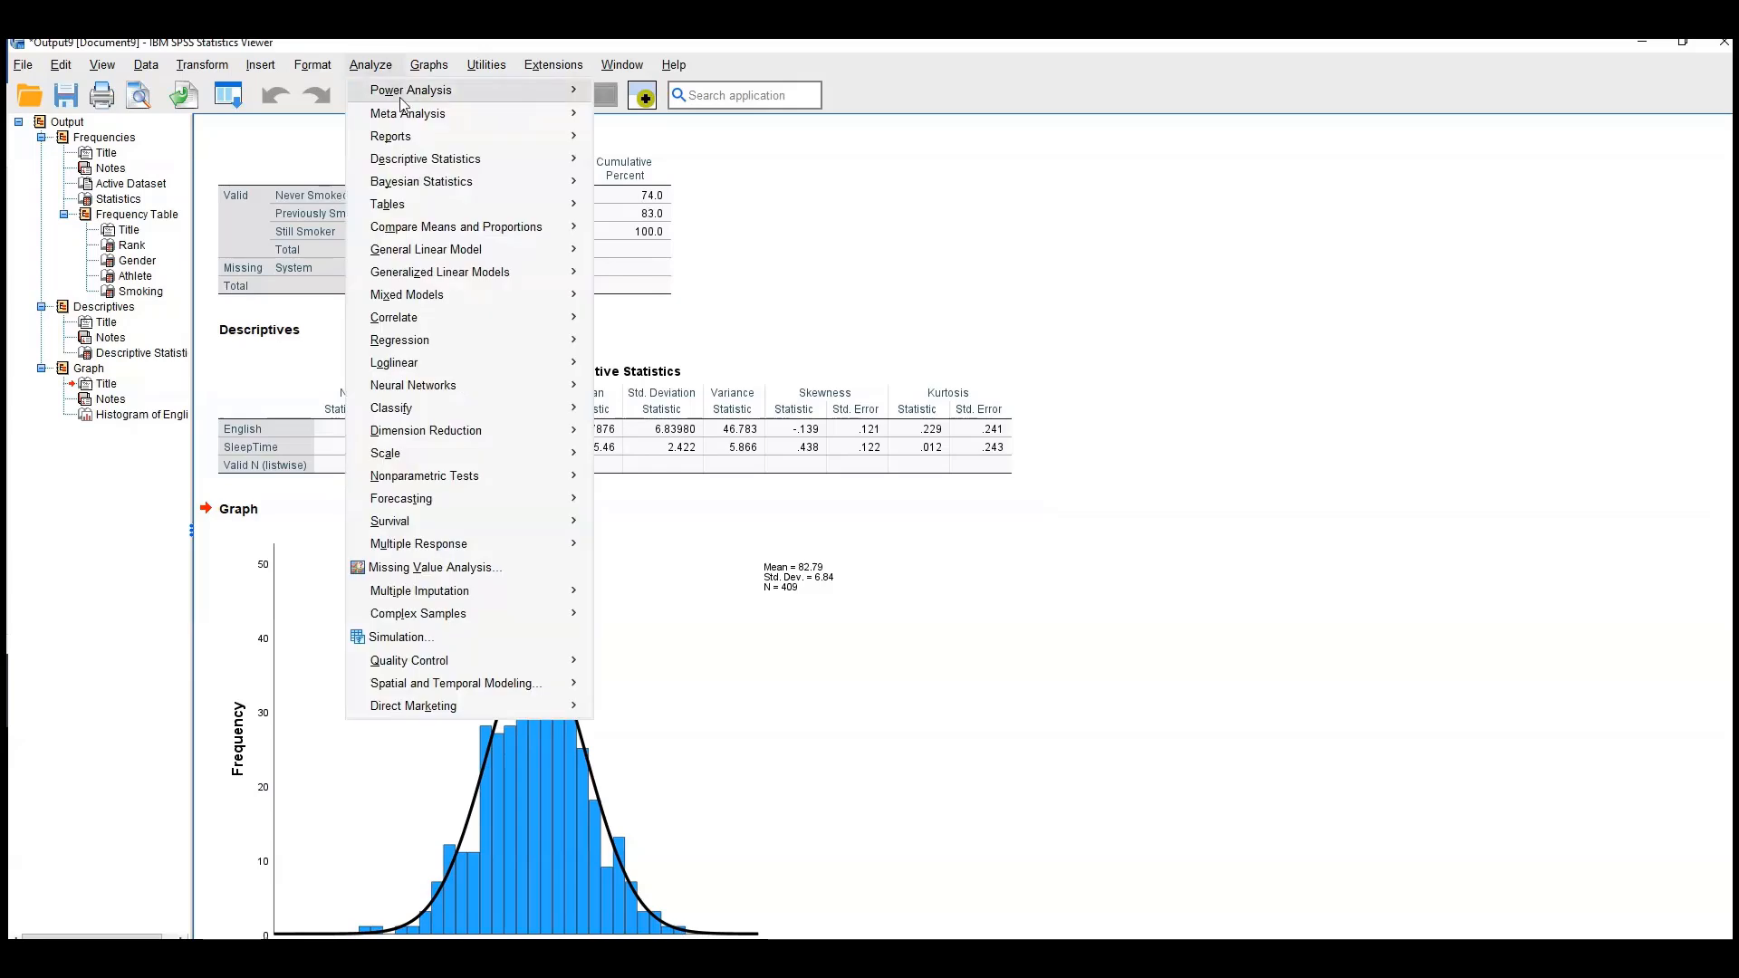
pyautogui.moveTo(482, 163)
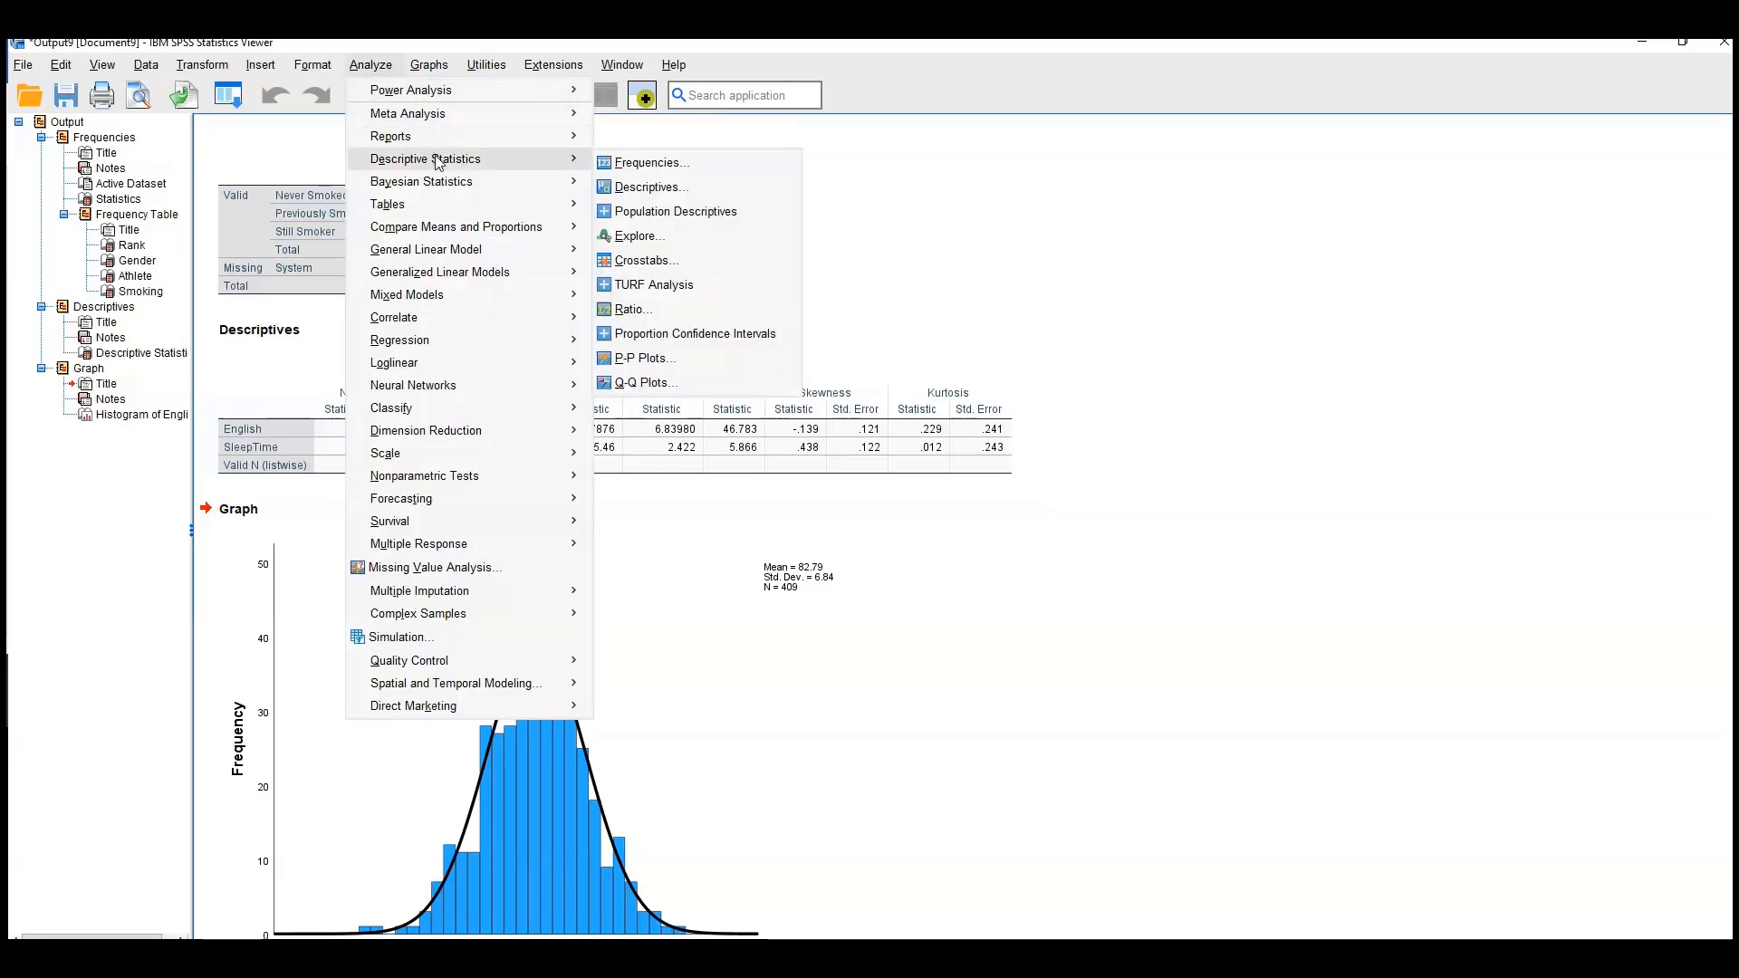
pyautogui.click(638, 165)
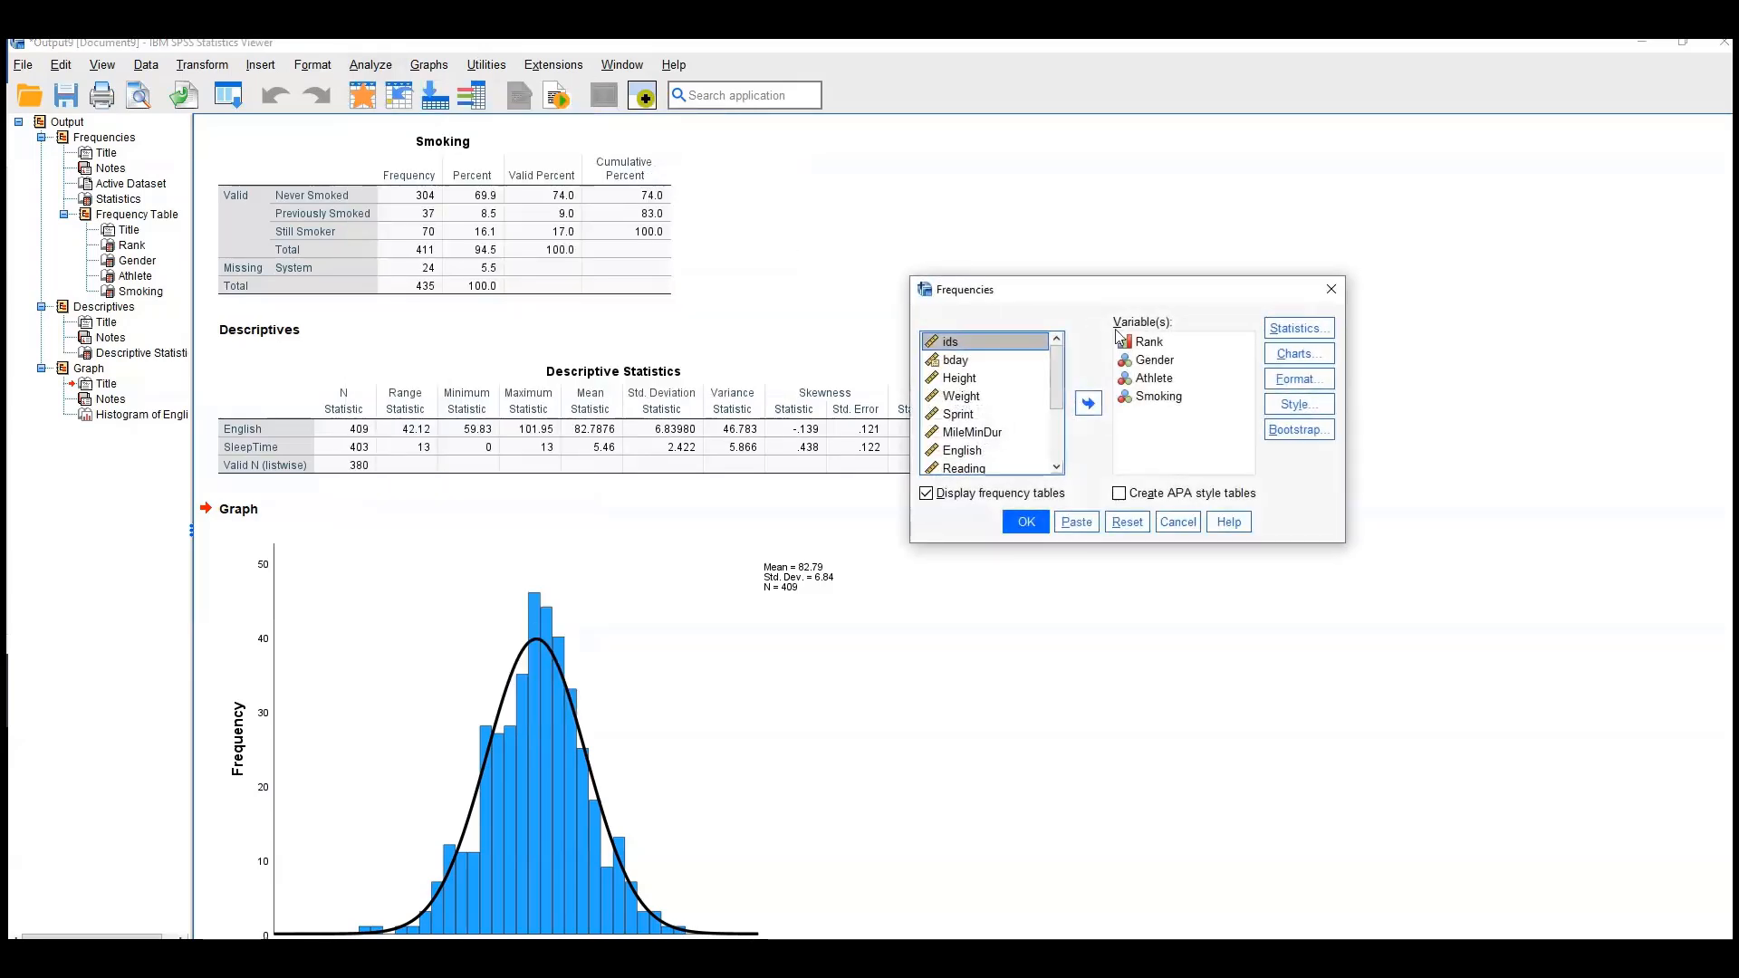
pyautogui.click(1164, 346)
pyautogui.keyDown('shift'); pyautogui.click(1159, 397); pyautogui.keyUp('shift')
pyautogui.click(1088, 403)
pyautogui.moveTo(1058, 375); pyautogui.dragTo(1058, 412)
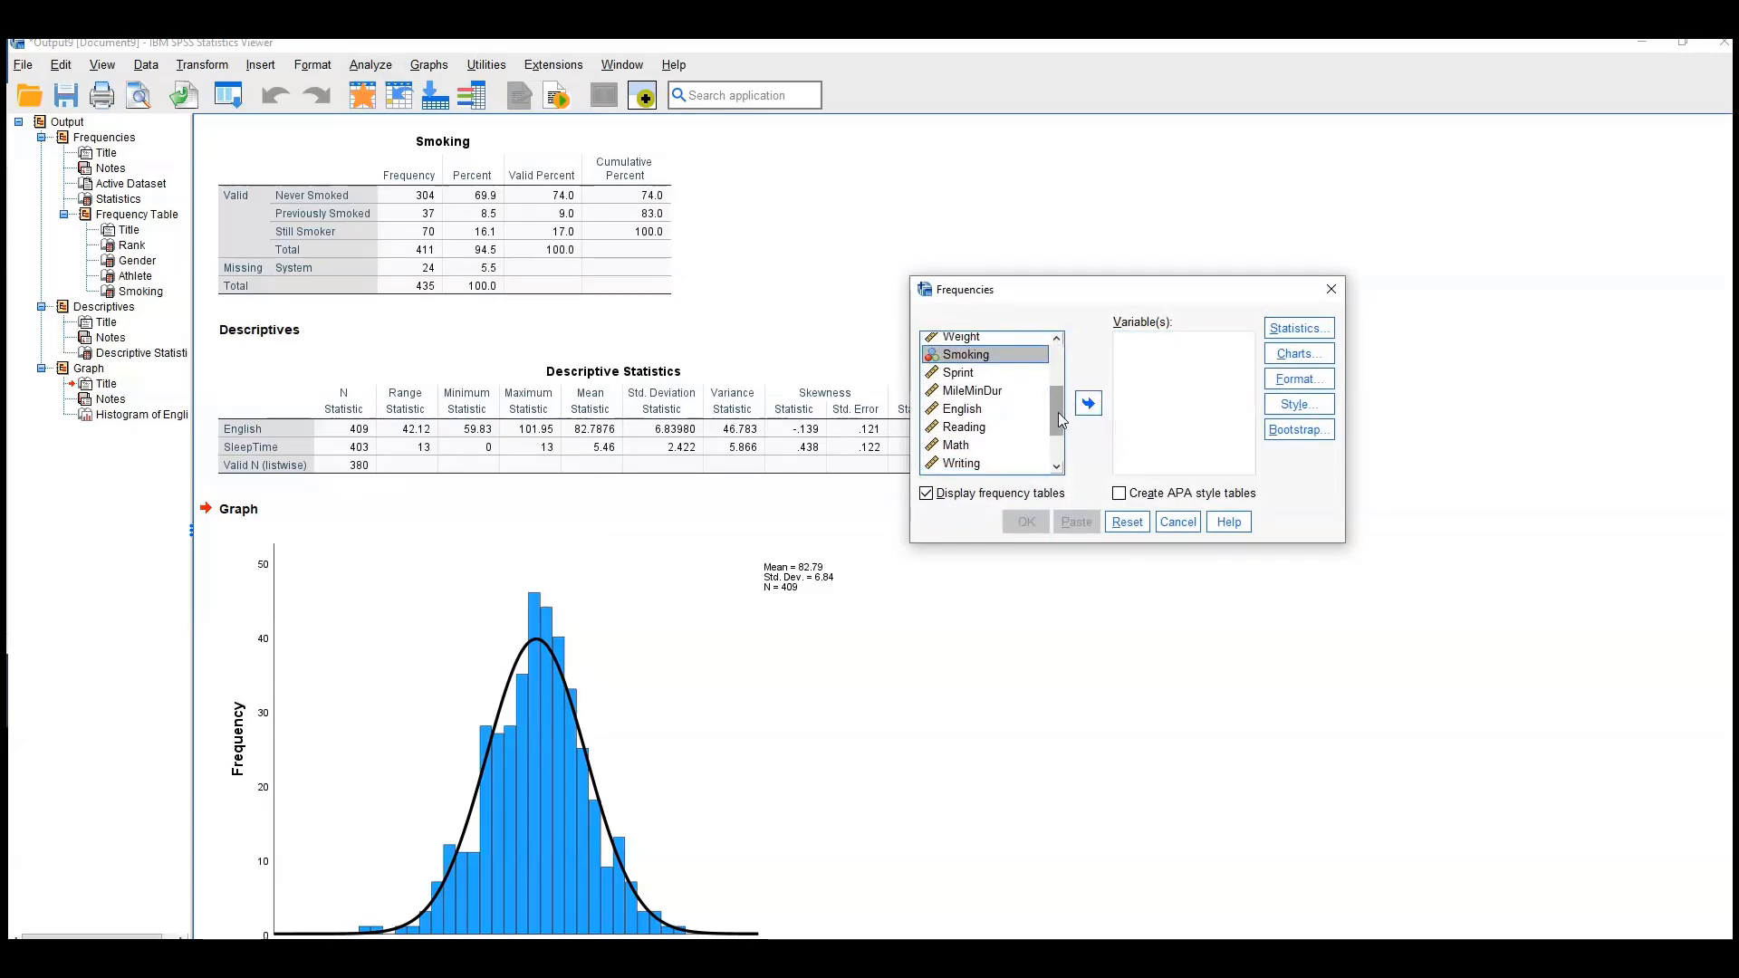
pyautogui.click(971, 412)
pyautogui.click(1088, 403)
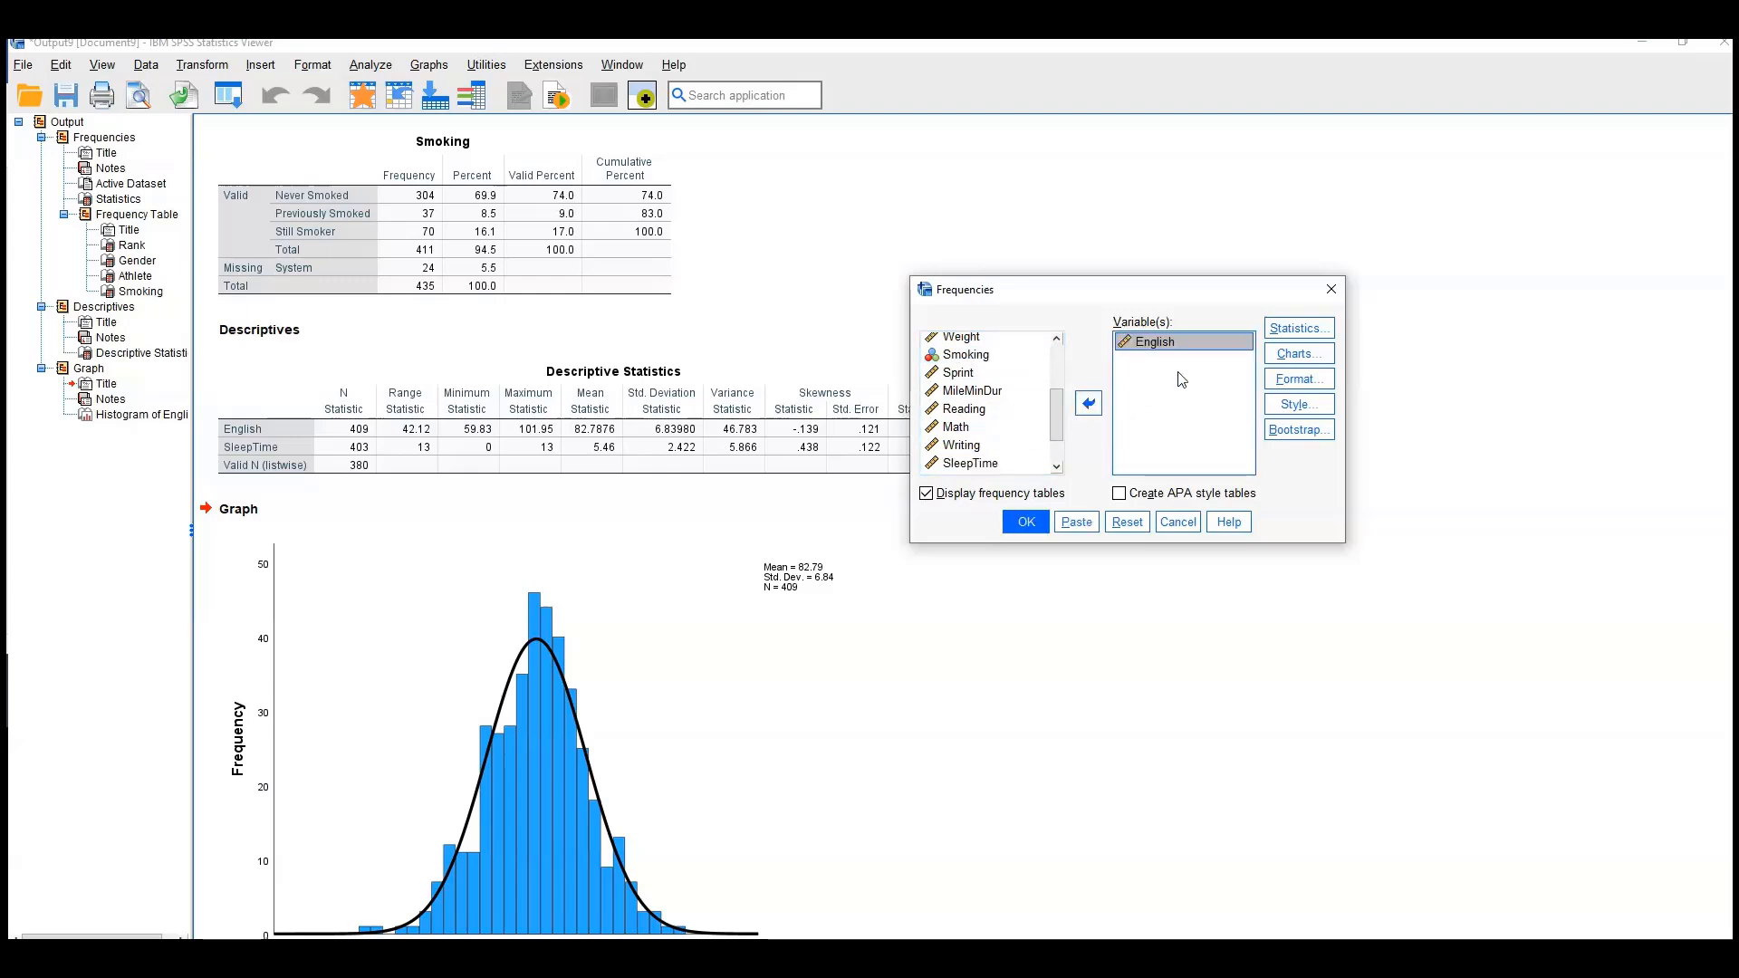
# Add mean, median and mode to the Frequencies analysis of English and run it.
pyautogui.click(1278, 333)
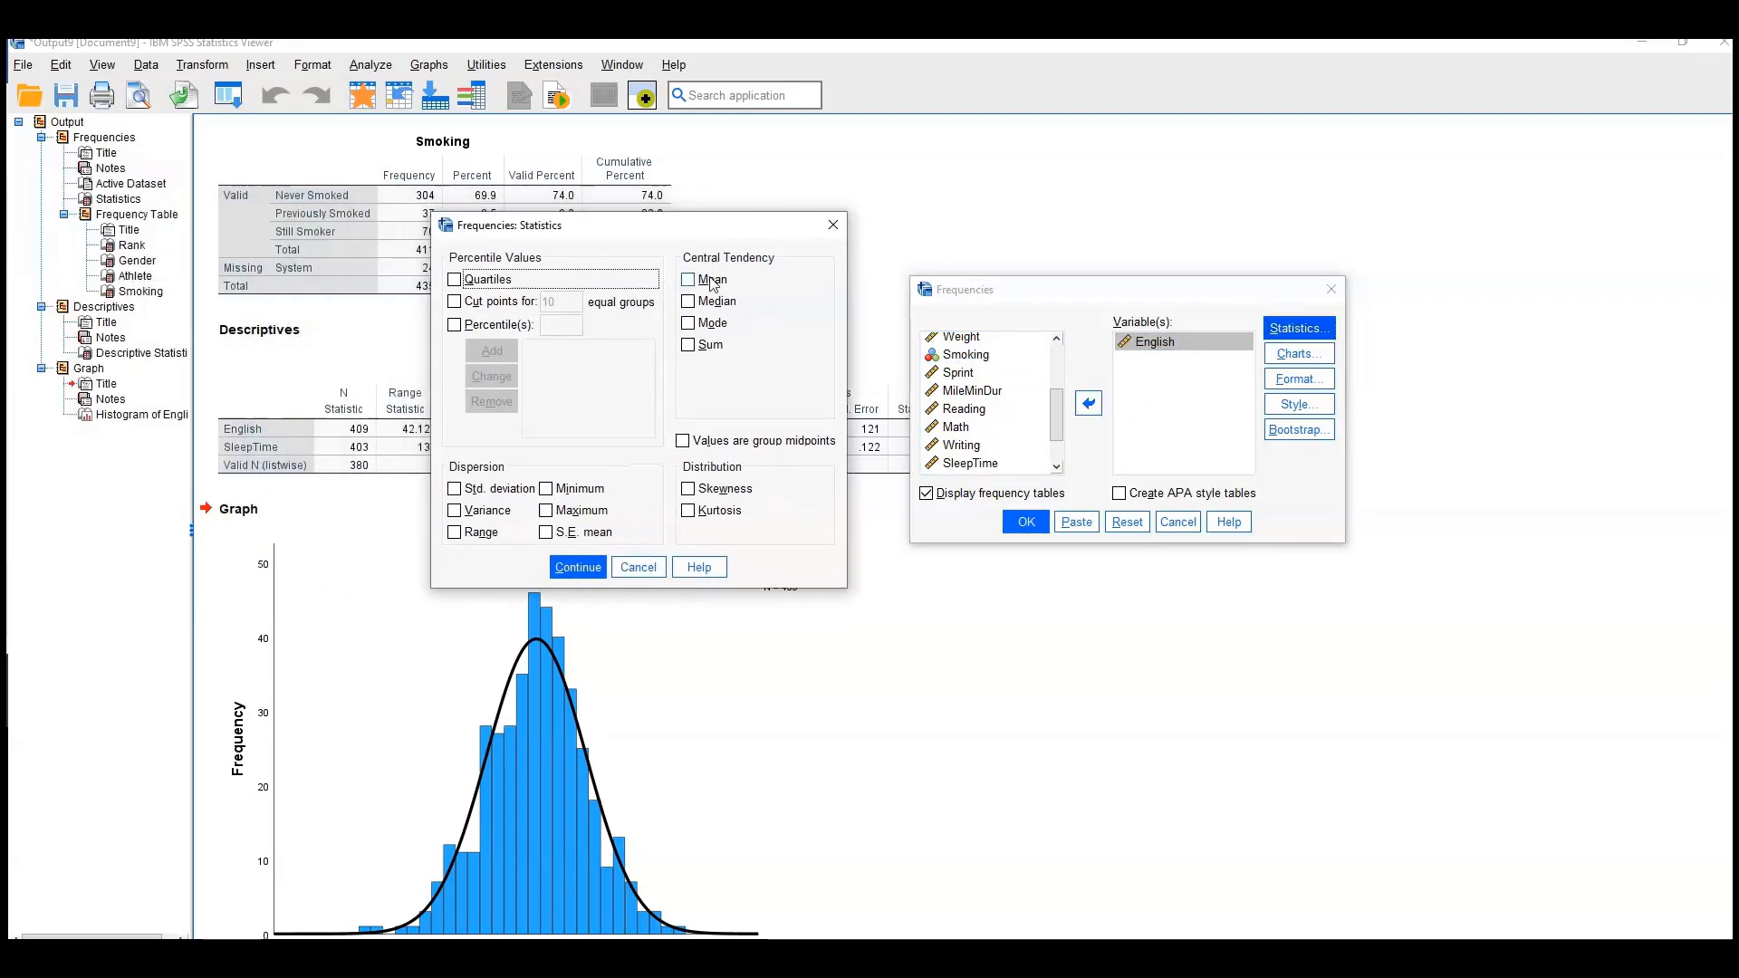
pyautogui.click(688, 279)
pyautogui.click(688, 301)
pyautogui.click(689, 322)
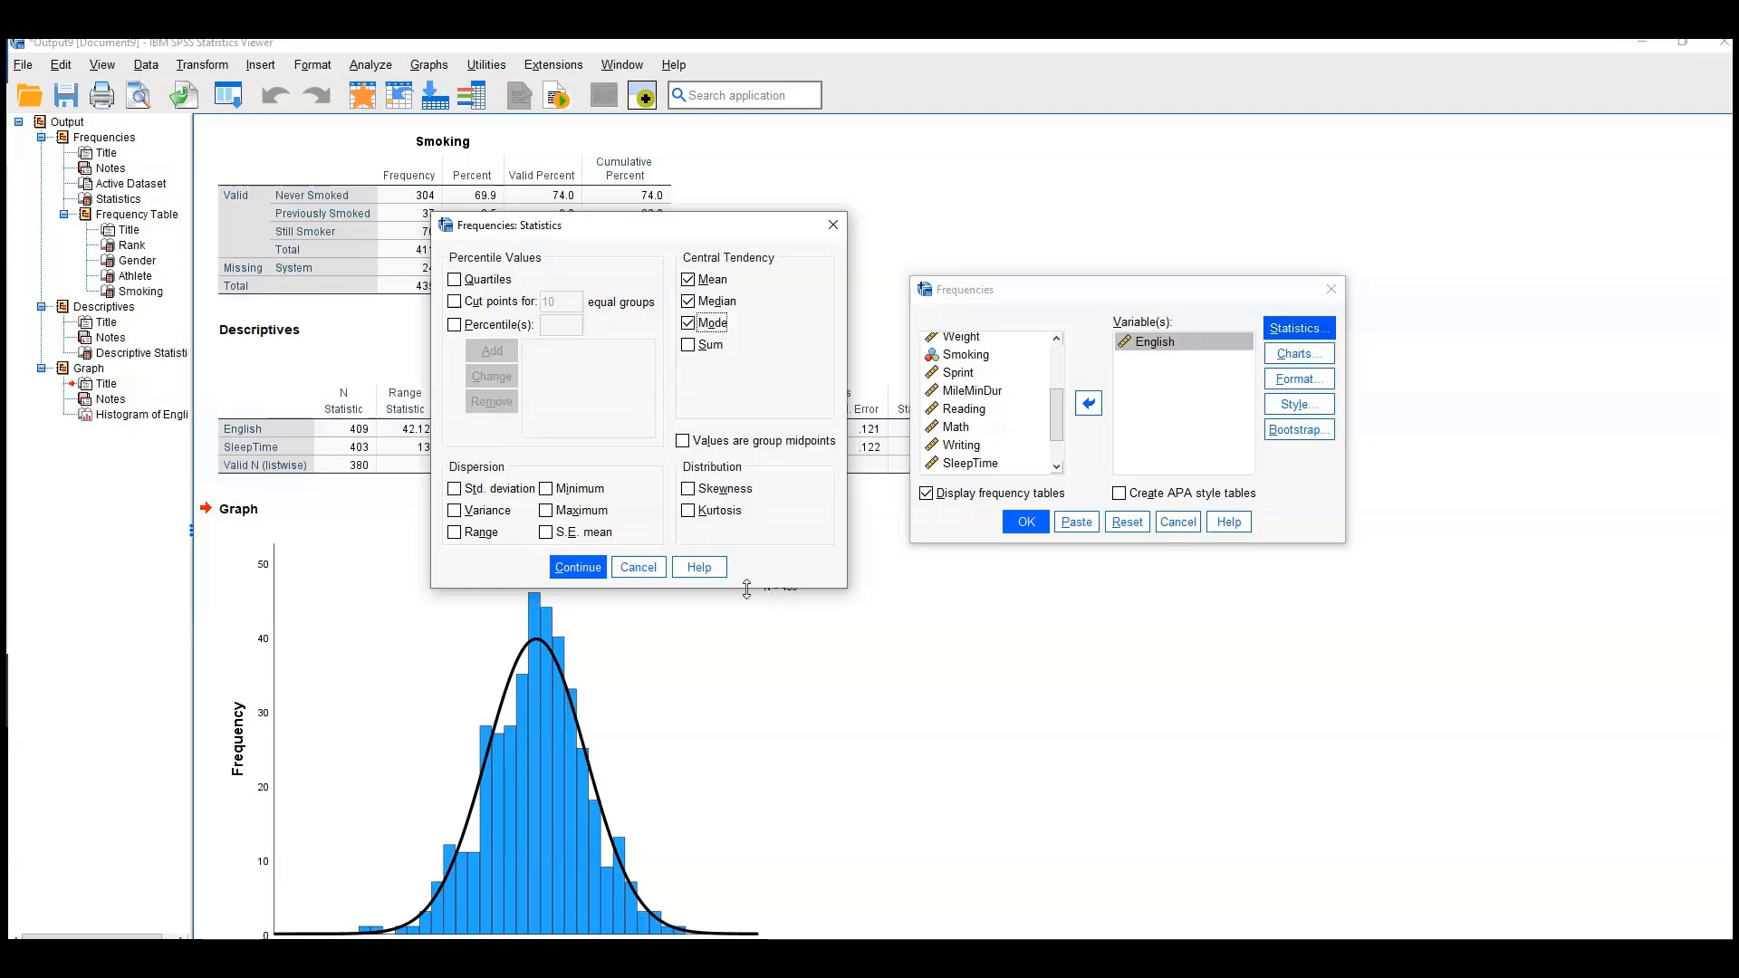
pyautogui.click(576, 568)
pyautogui.click(1027, 524)
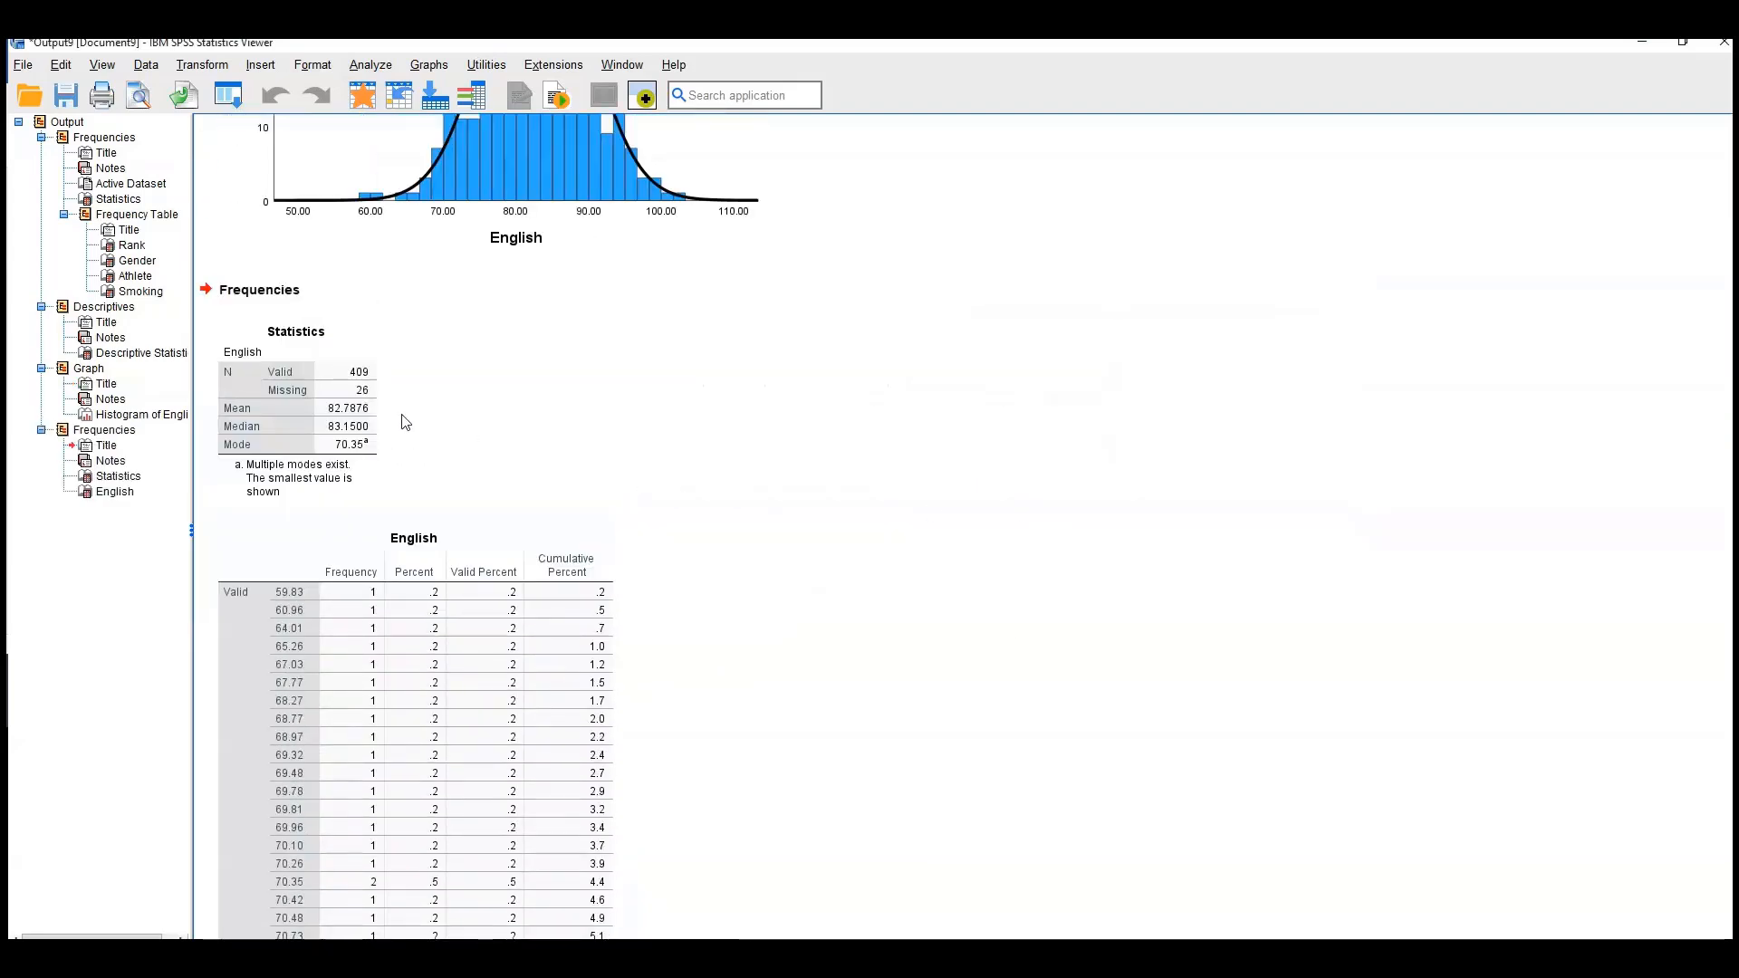
# Examine the Statistics table and the frequency table produced for English.
pyautogui.click(368, 388)
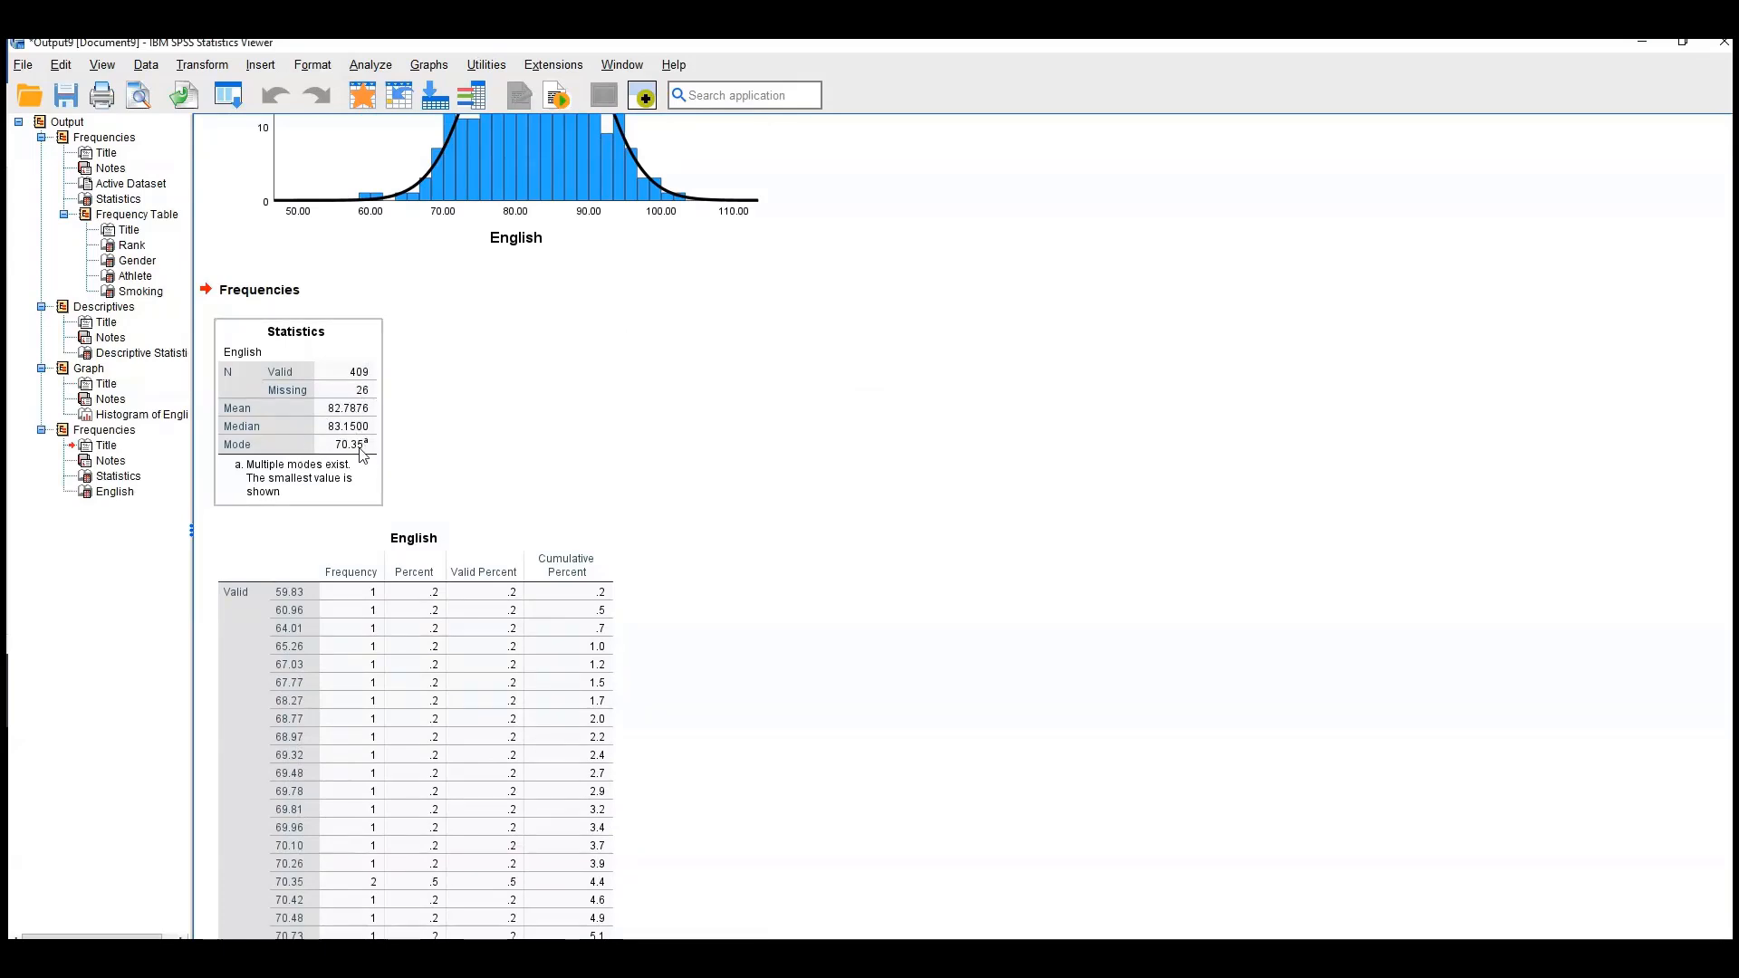
pyautogui.click(607, 580)
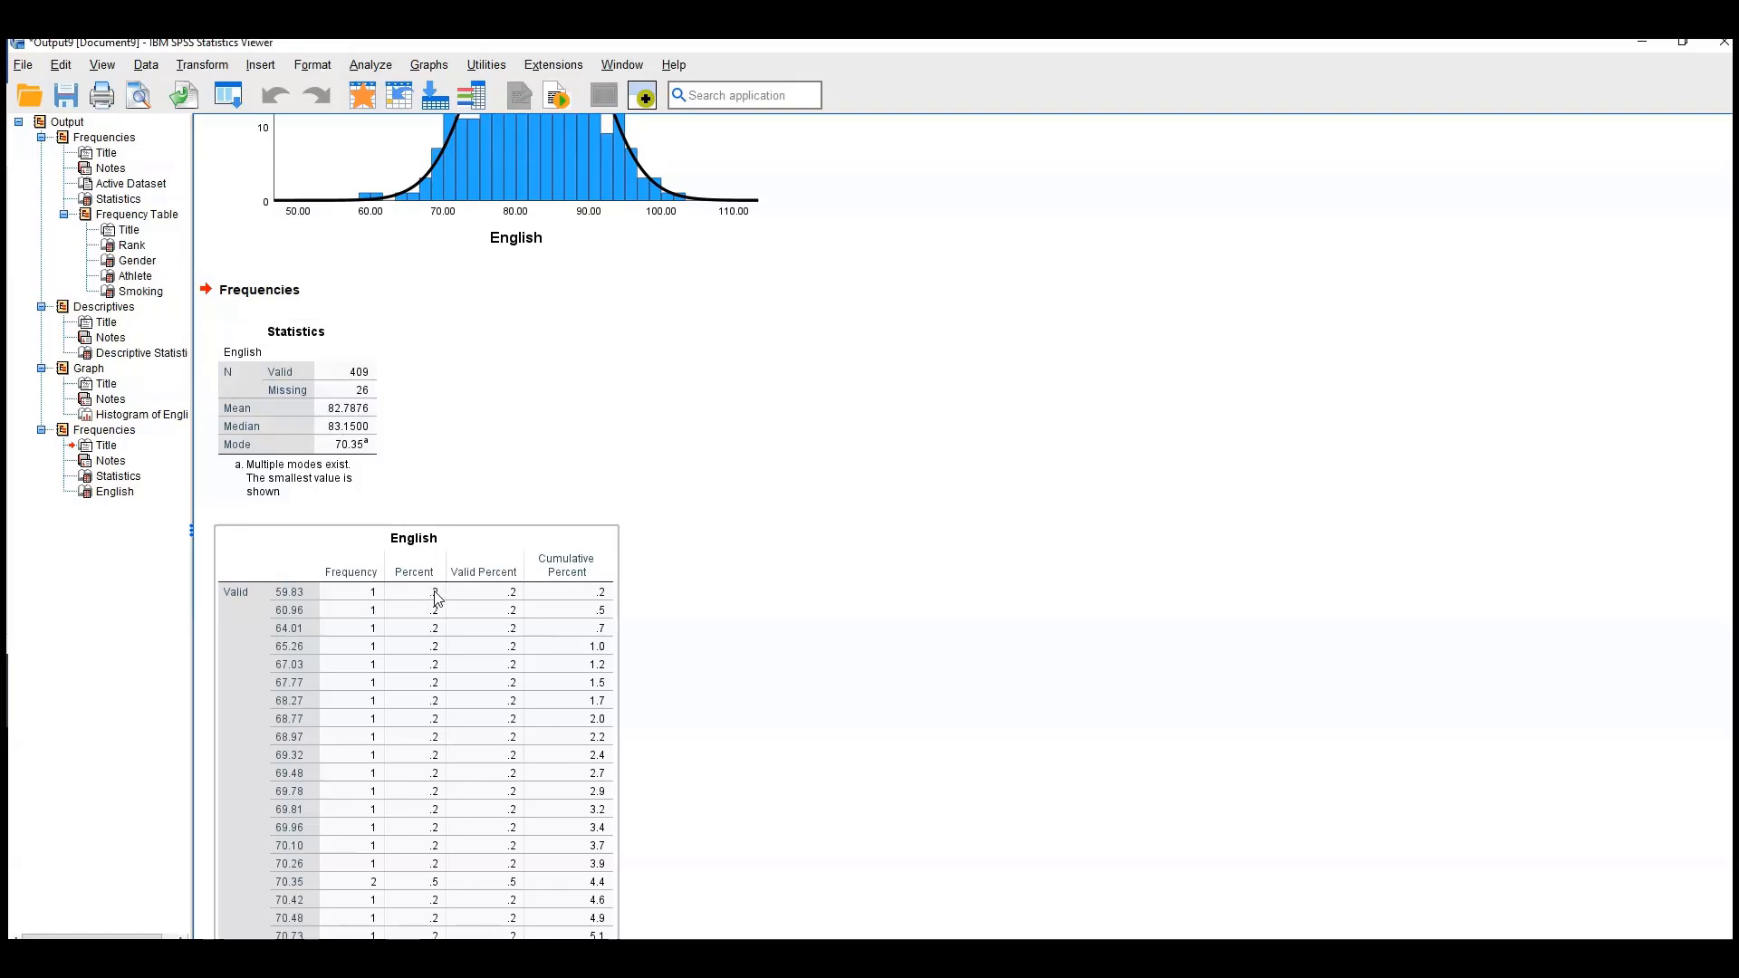
pyautogui.scroll(-4, 433, 571)
pyautogui.scroll(4, 427, 547)
pyautogui.scroll(-3, 428, 539)
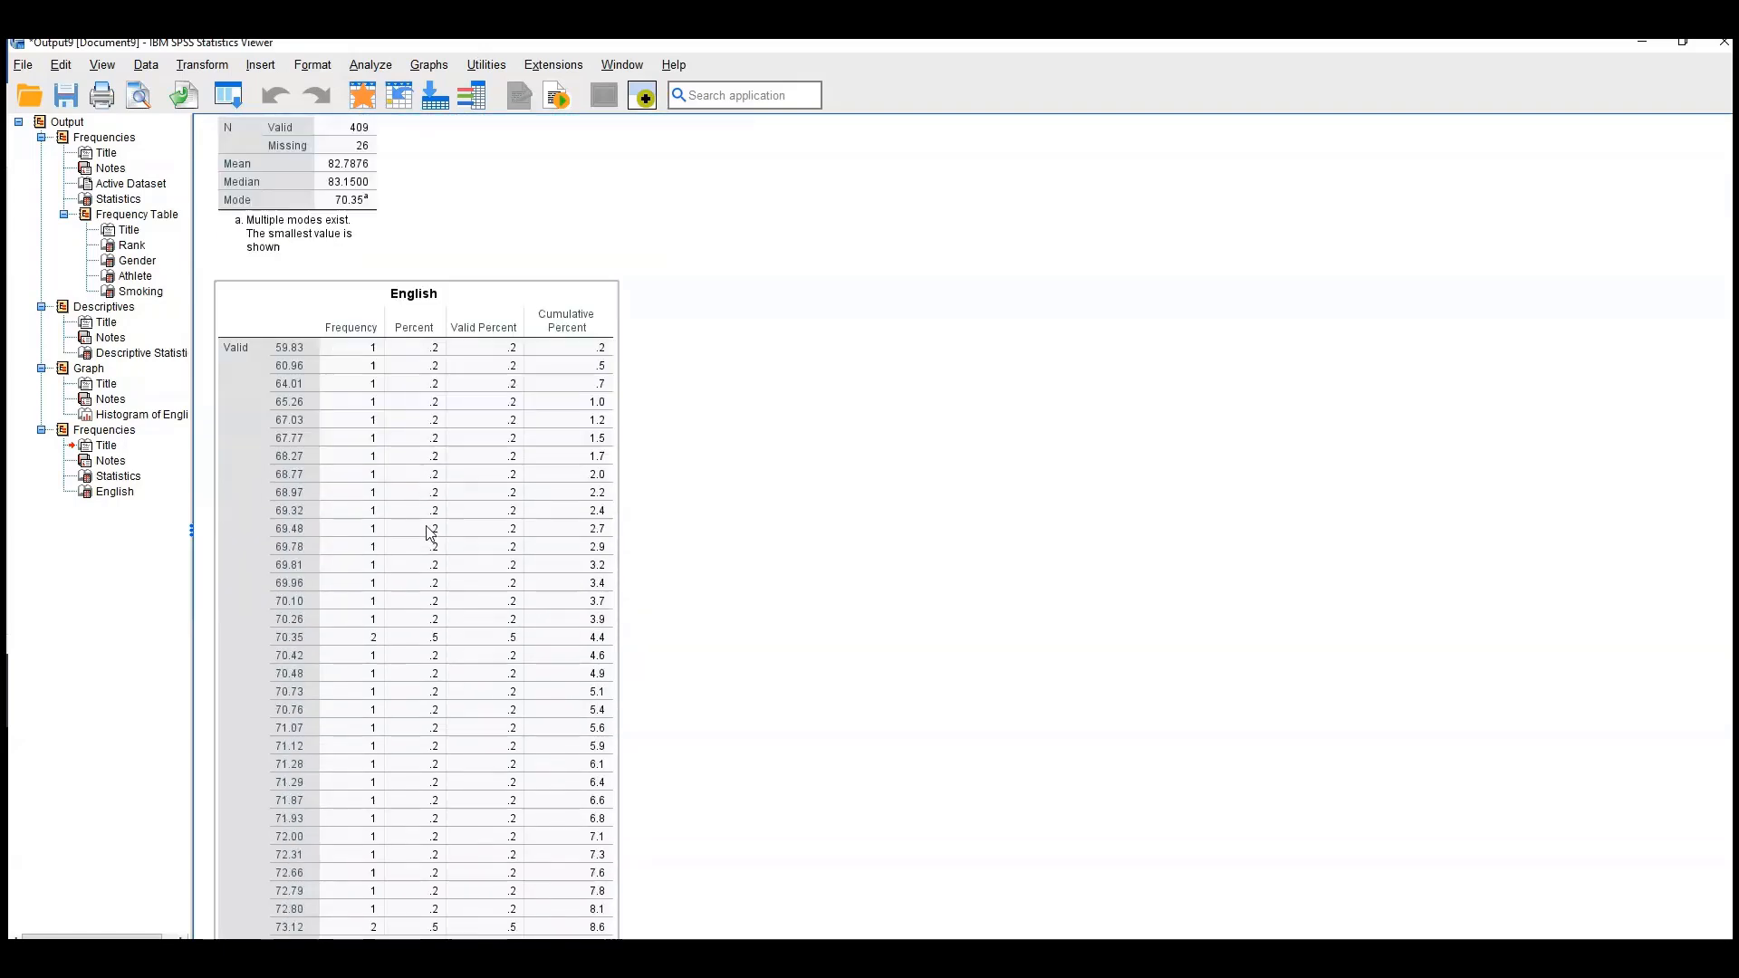
pyautogui.scroll(-3, 428, 533)
pyautogui.scroll(8, 435, 526)
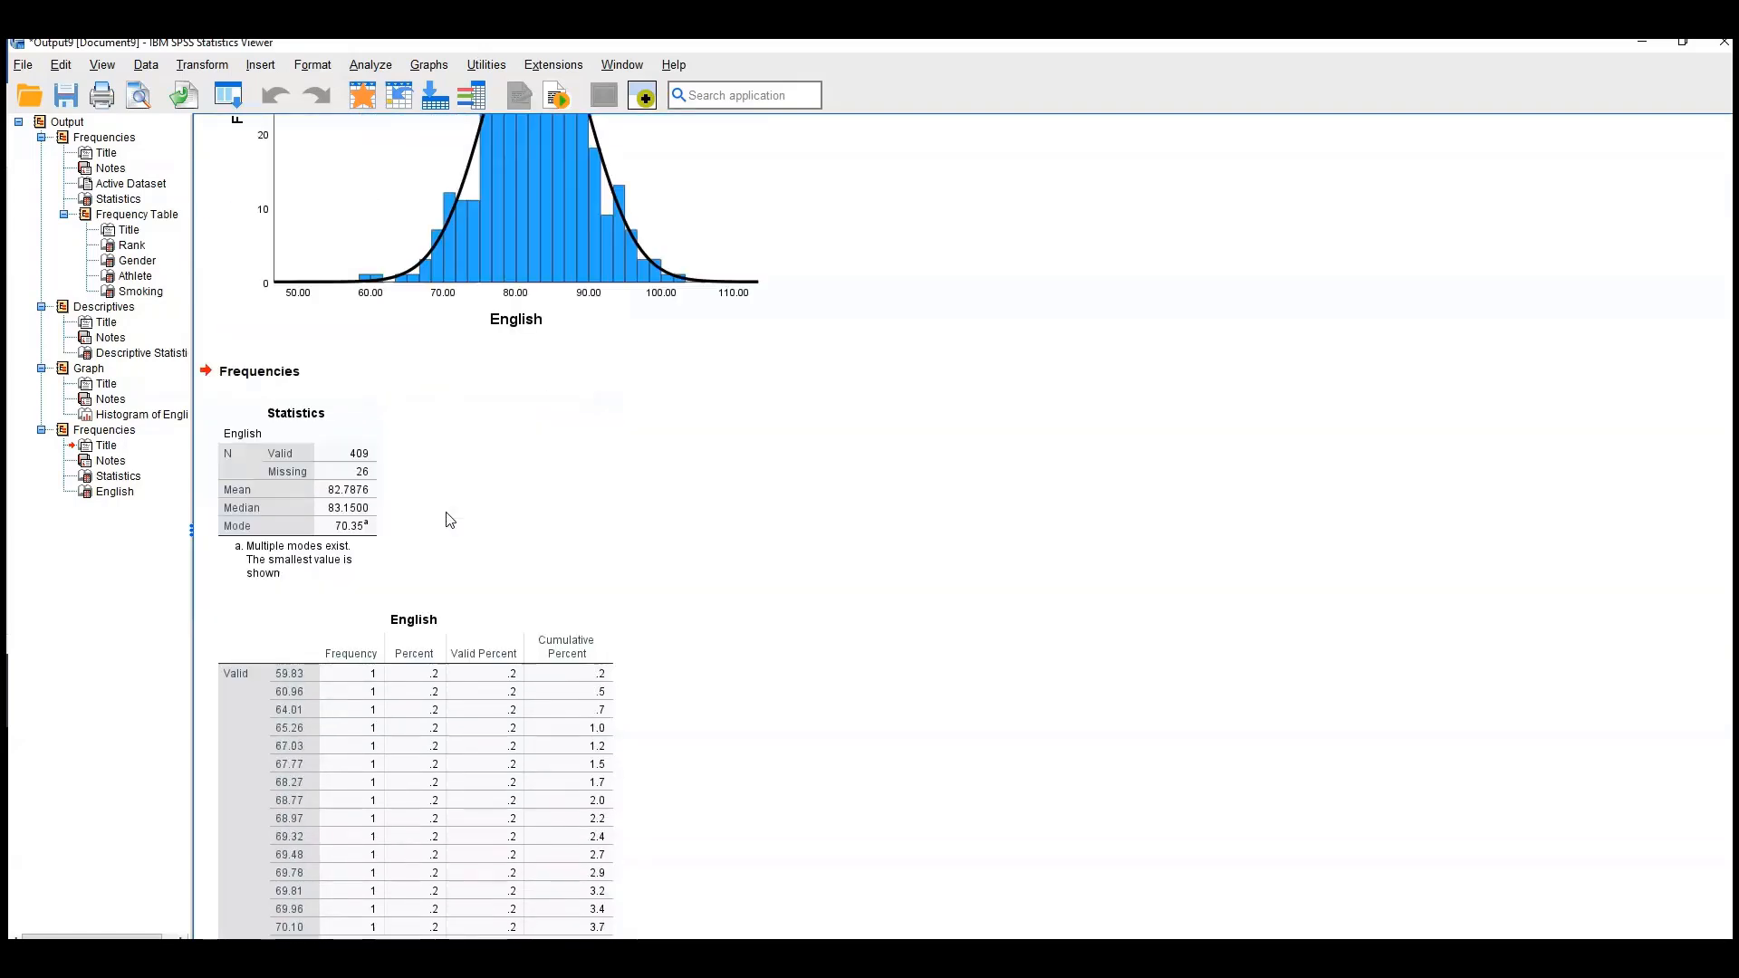
pyautogui.scroll(2, 451, 520)
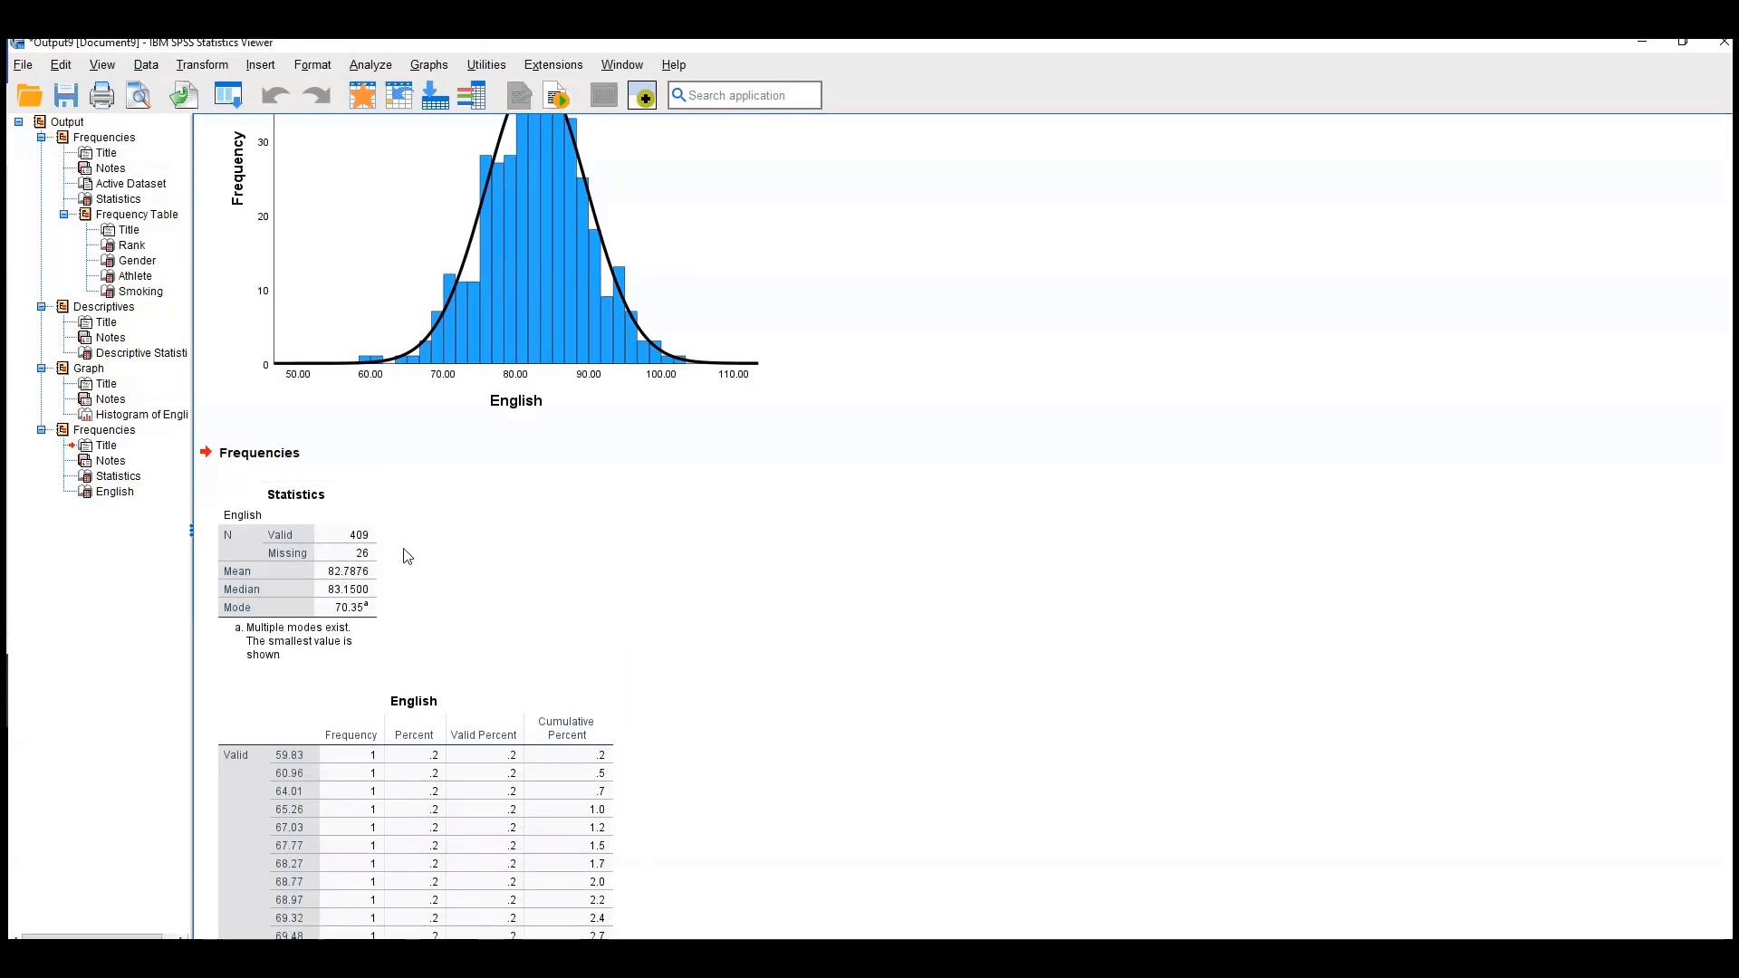
# Compare the English histogram with the Descriptive Statistics table and review the earlier frequency tables.
pyautogui.scroll(3, 791, 562)
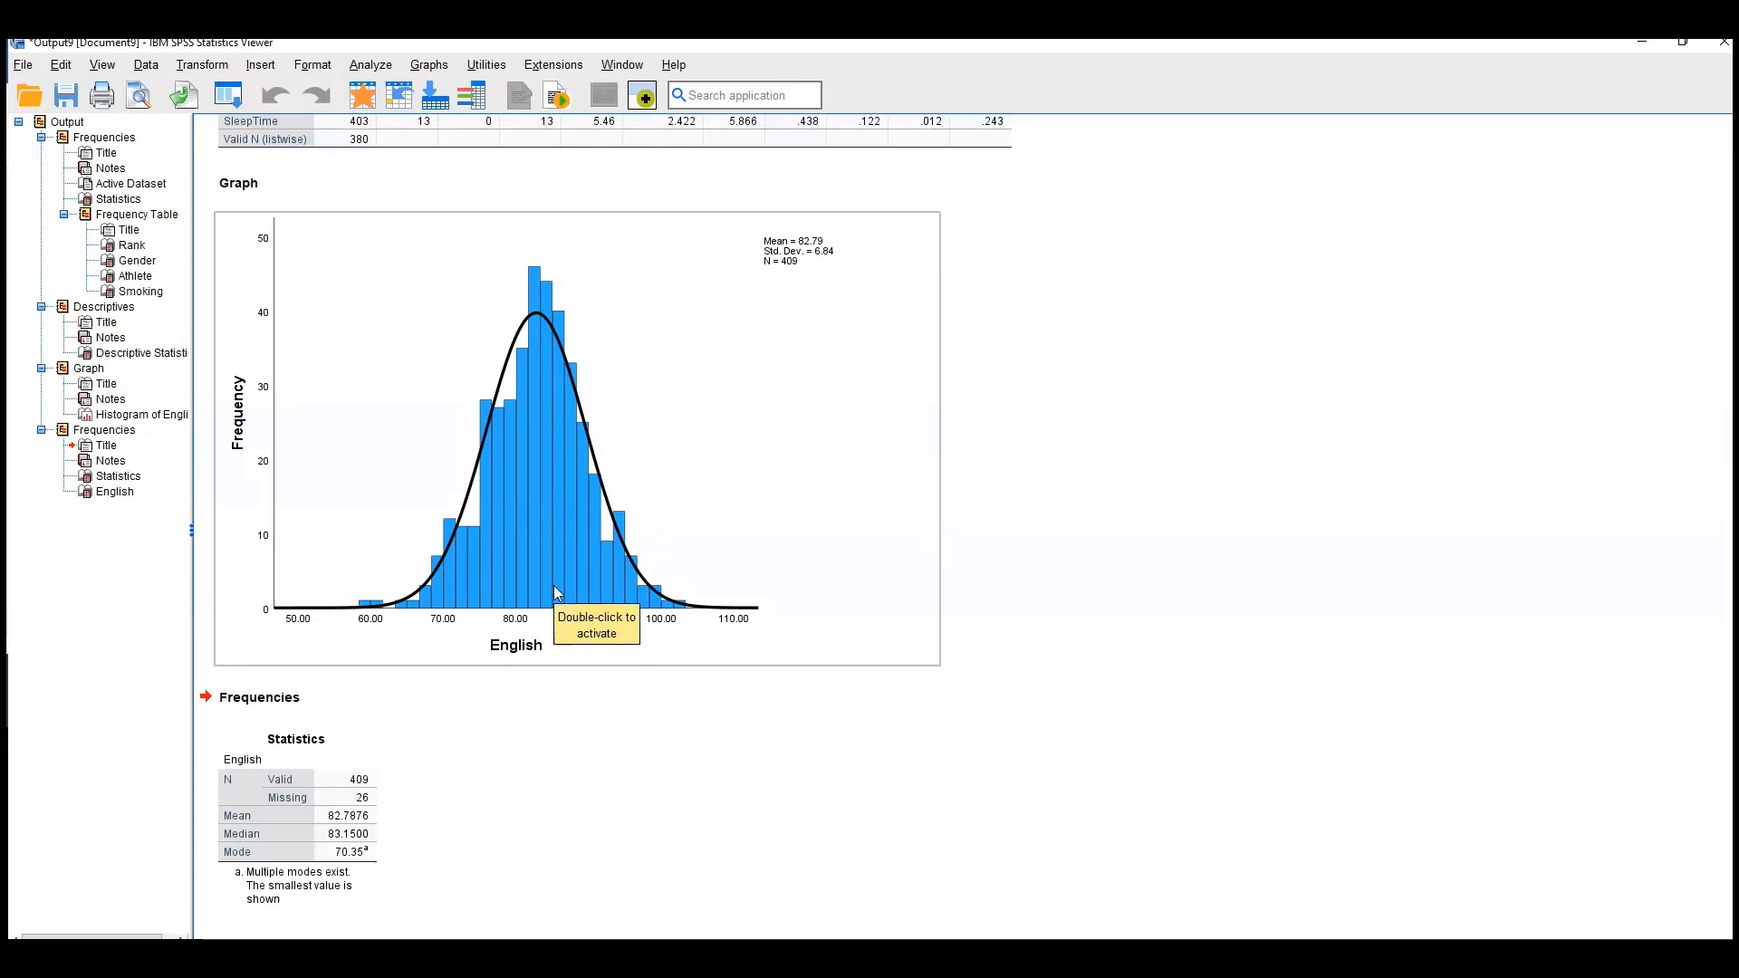
pyautogui.scroll(1, 1182, 543)
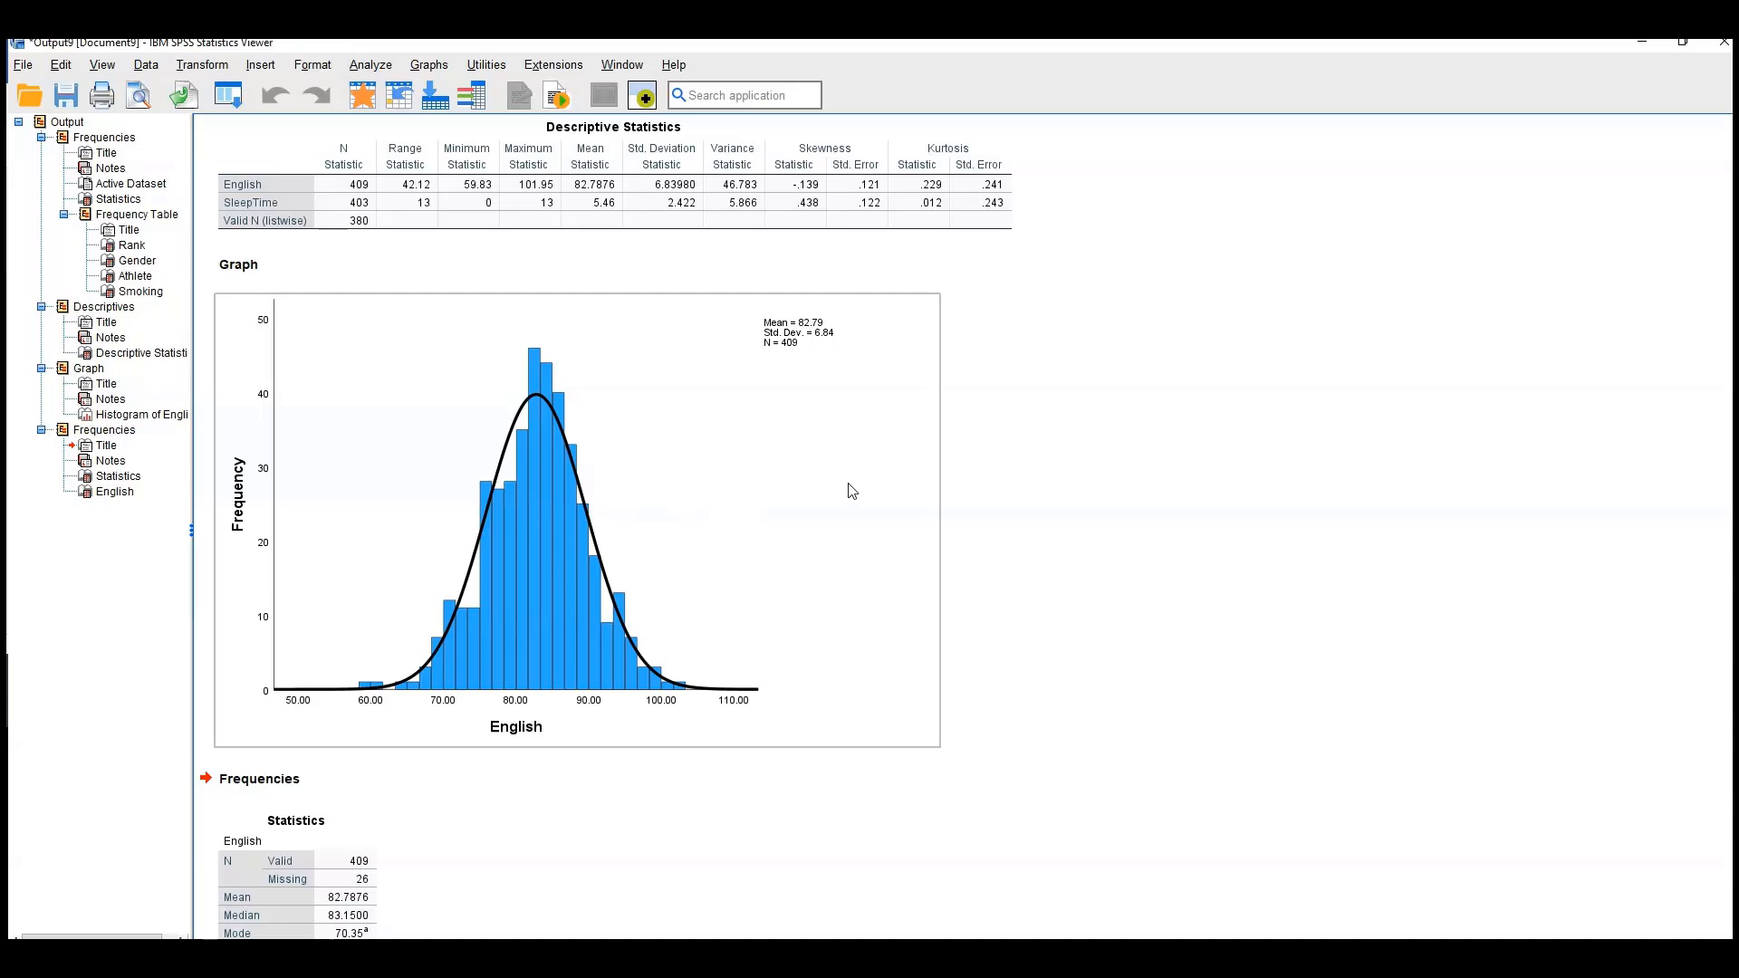
pyautogui.scroll(2, 725, 480)
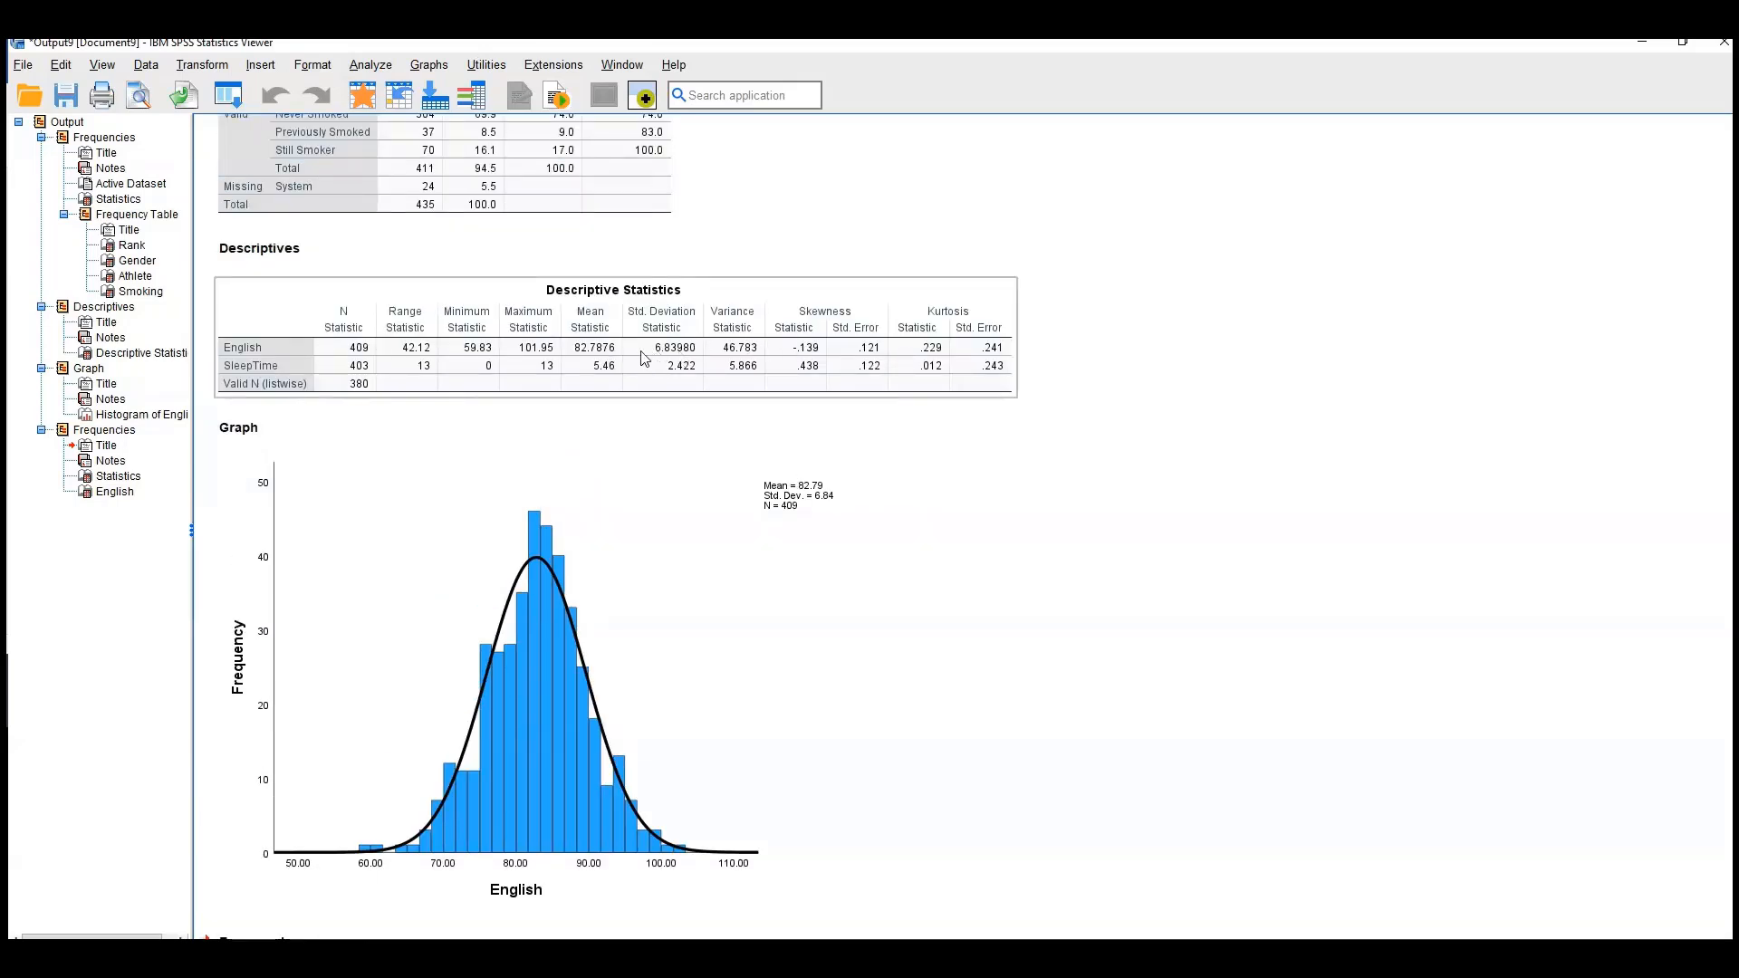
pyautogui.scroll(-3, 670, 354)
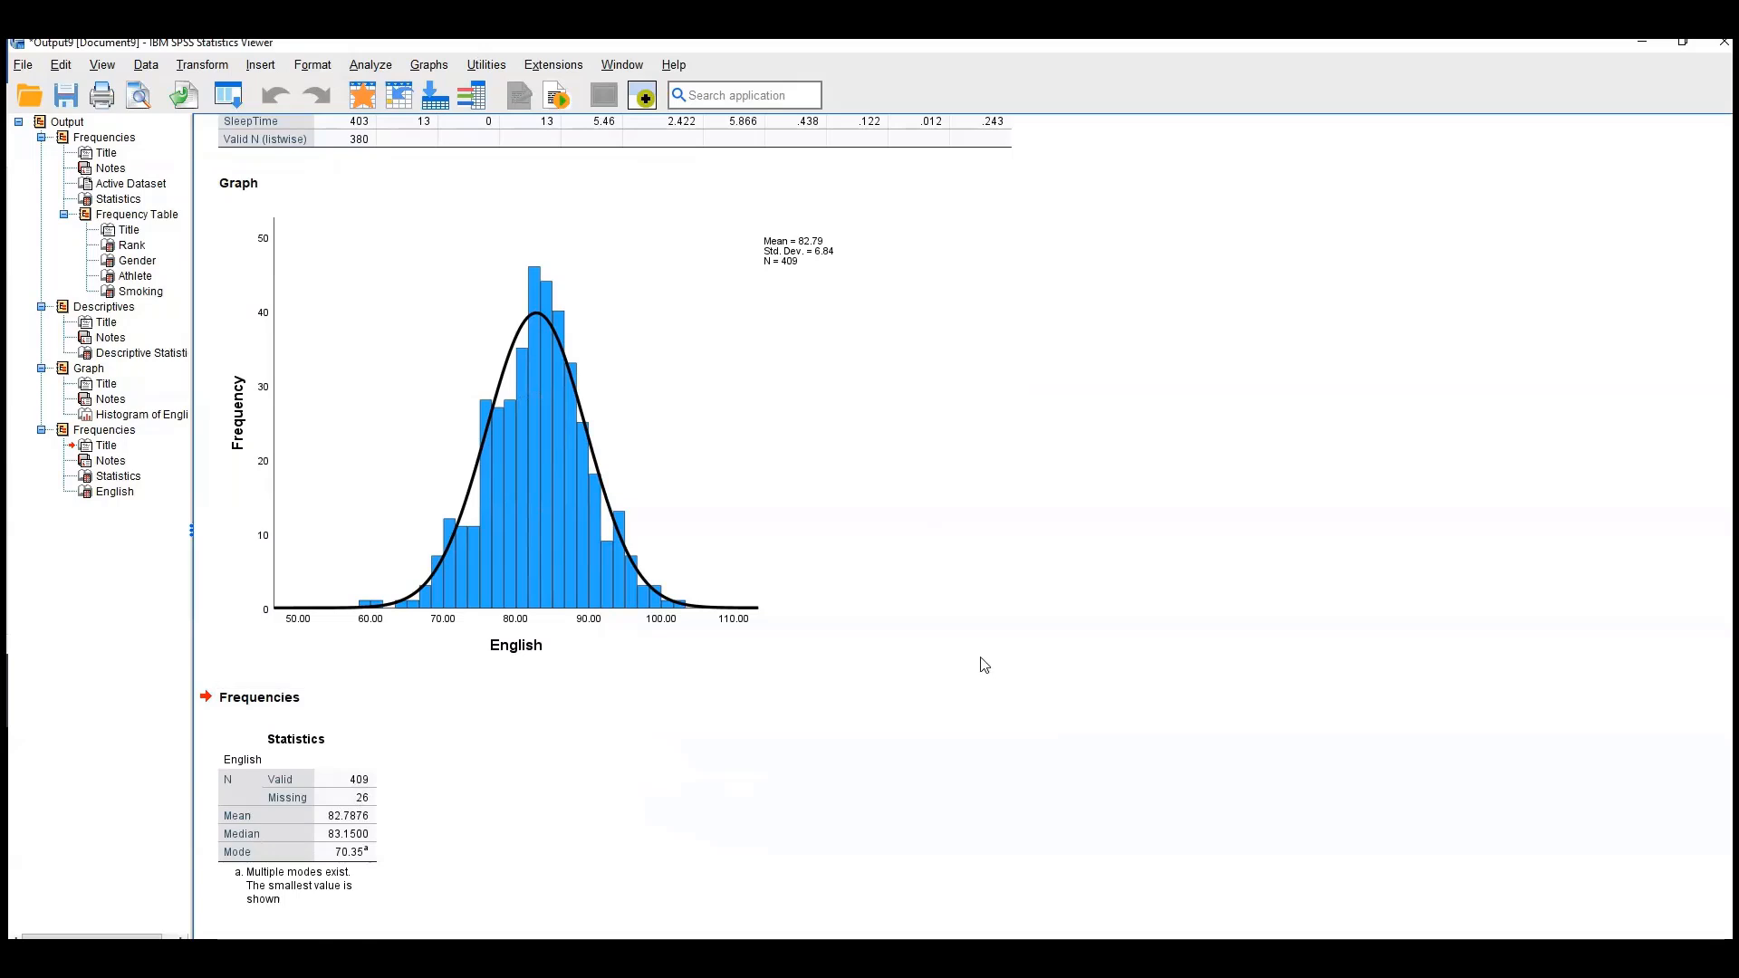
pyautogui.scroll(2, 985, 658)
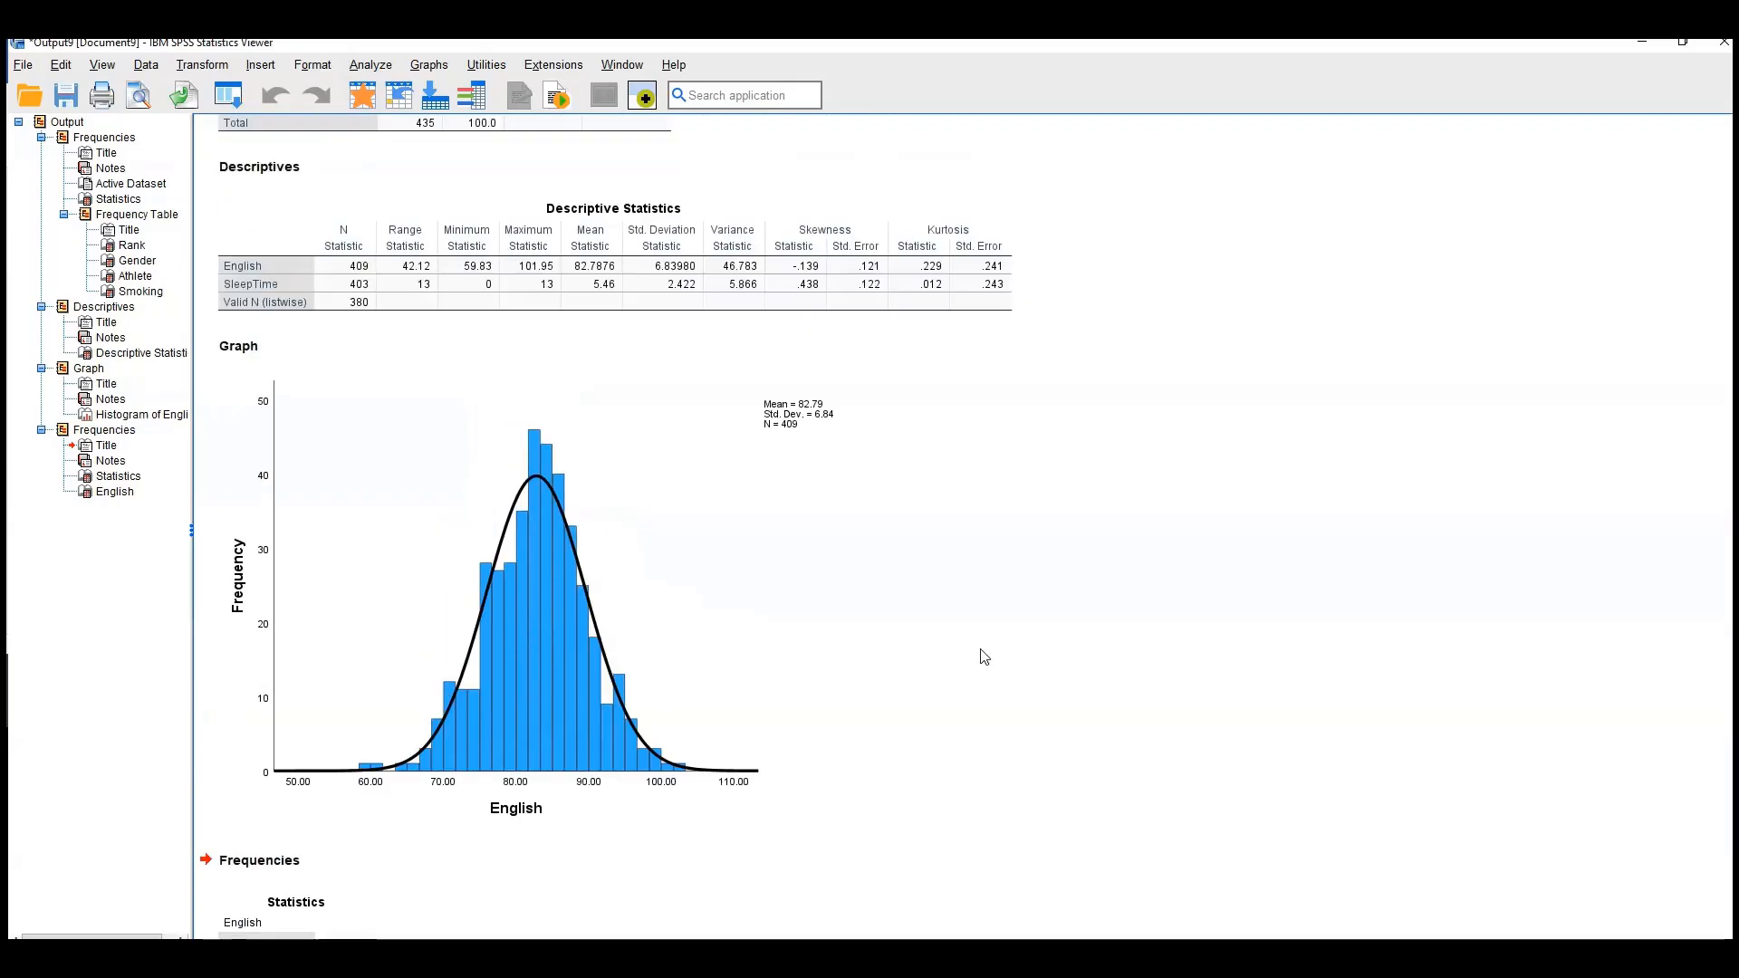
pyautogui.scroll(1, 984, 658)
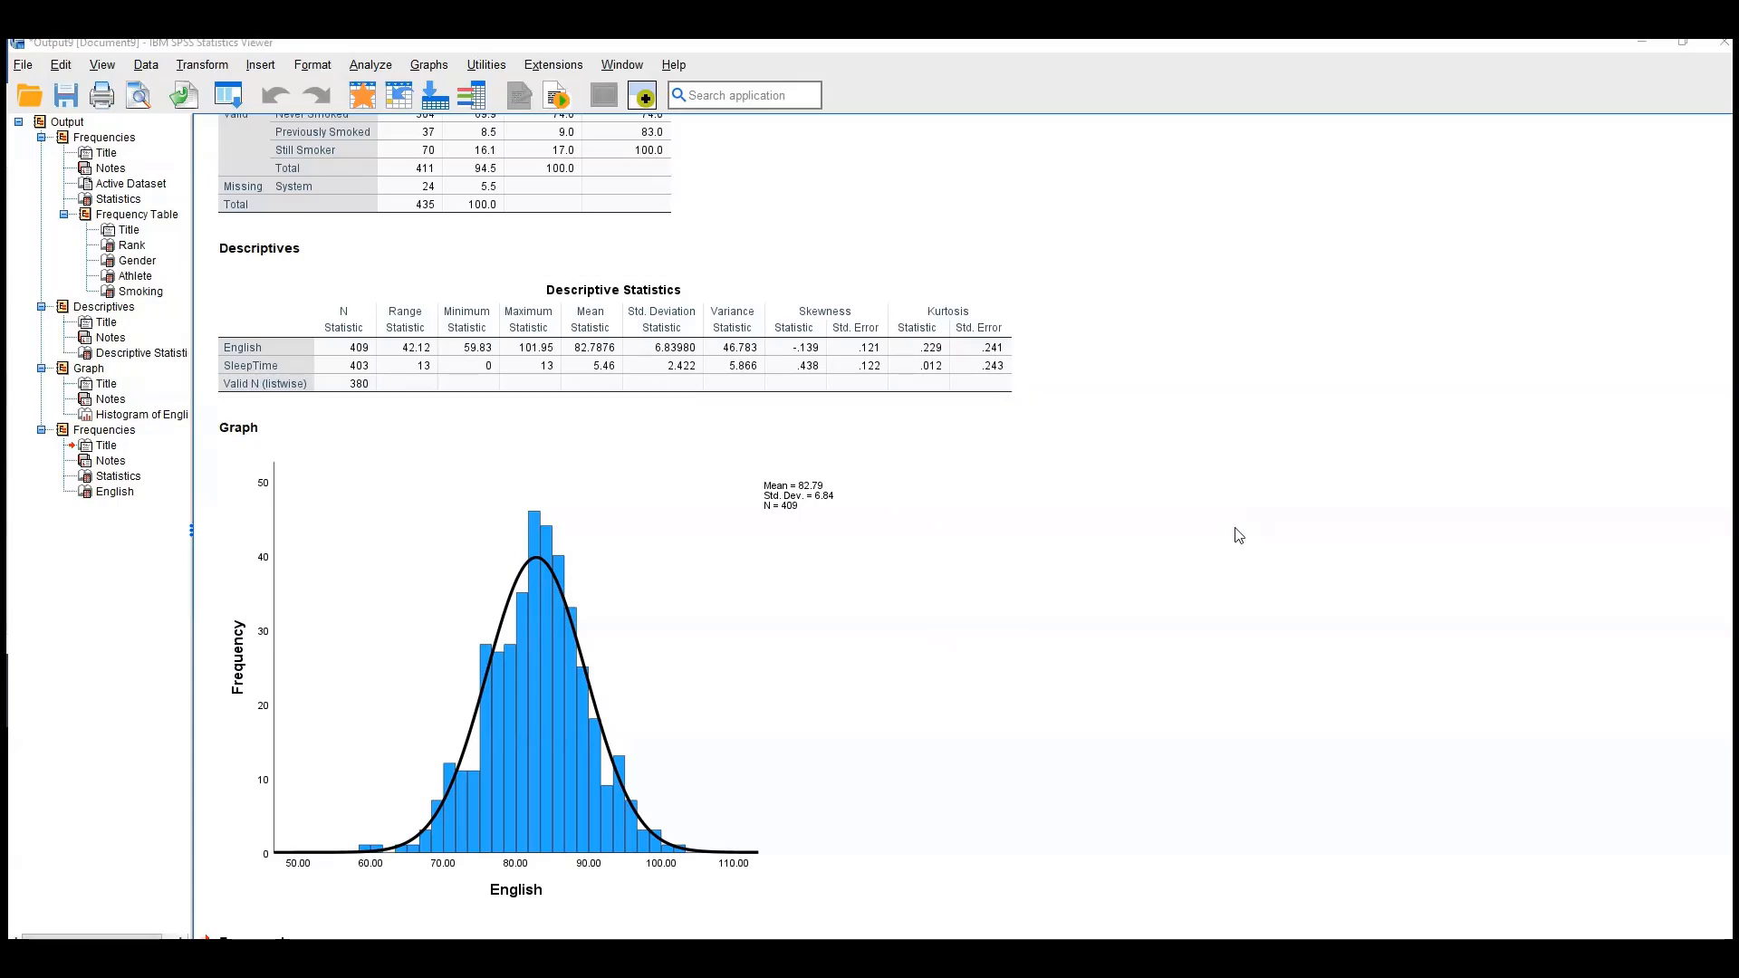
pyautogui.scroll(4, 1207, 532)
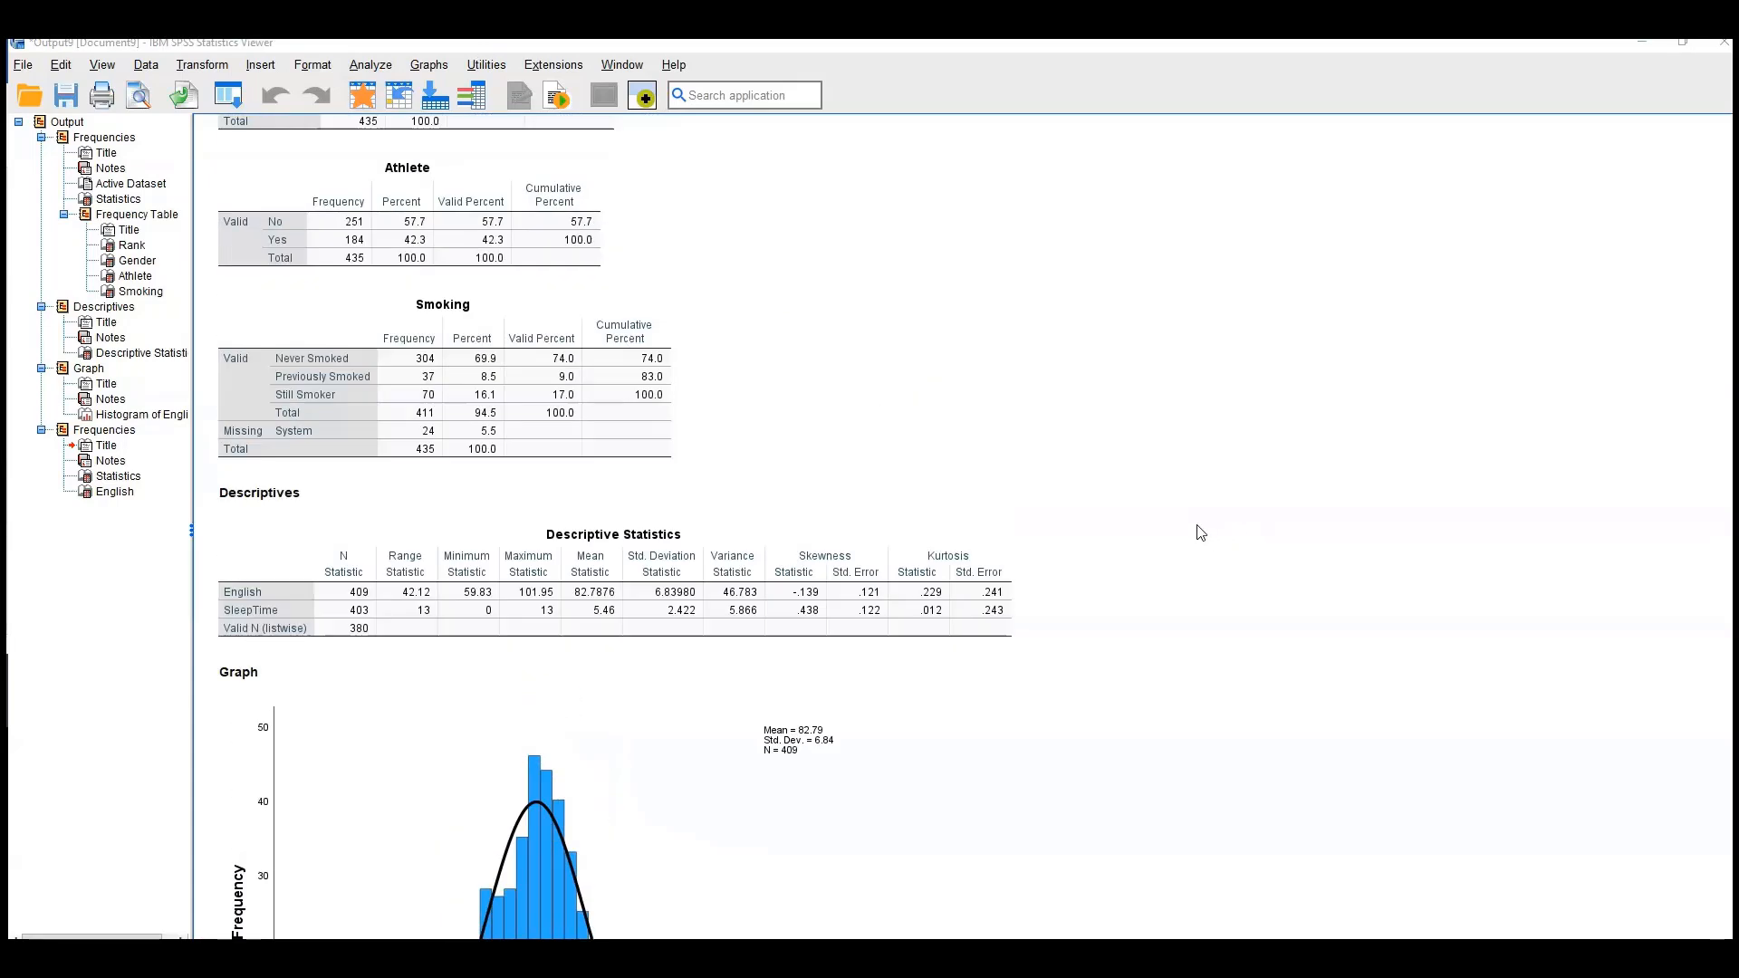
pyautogui.scroll(10, 1200, 537)
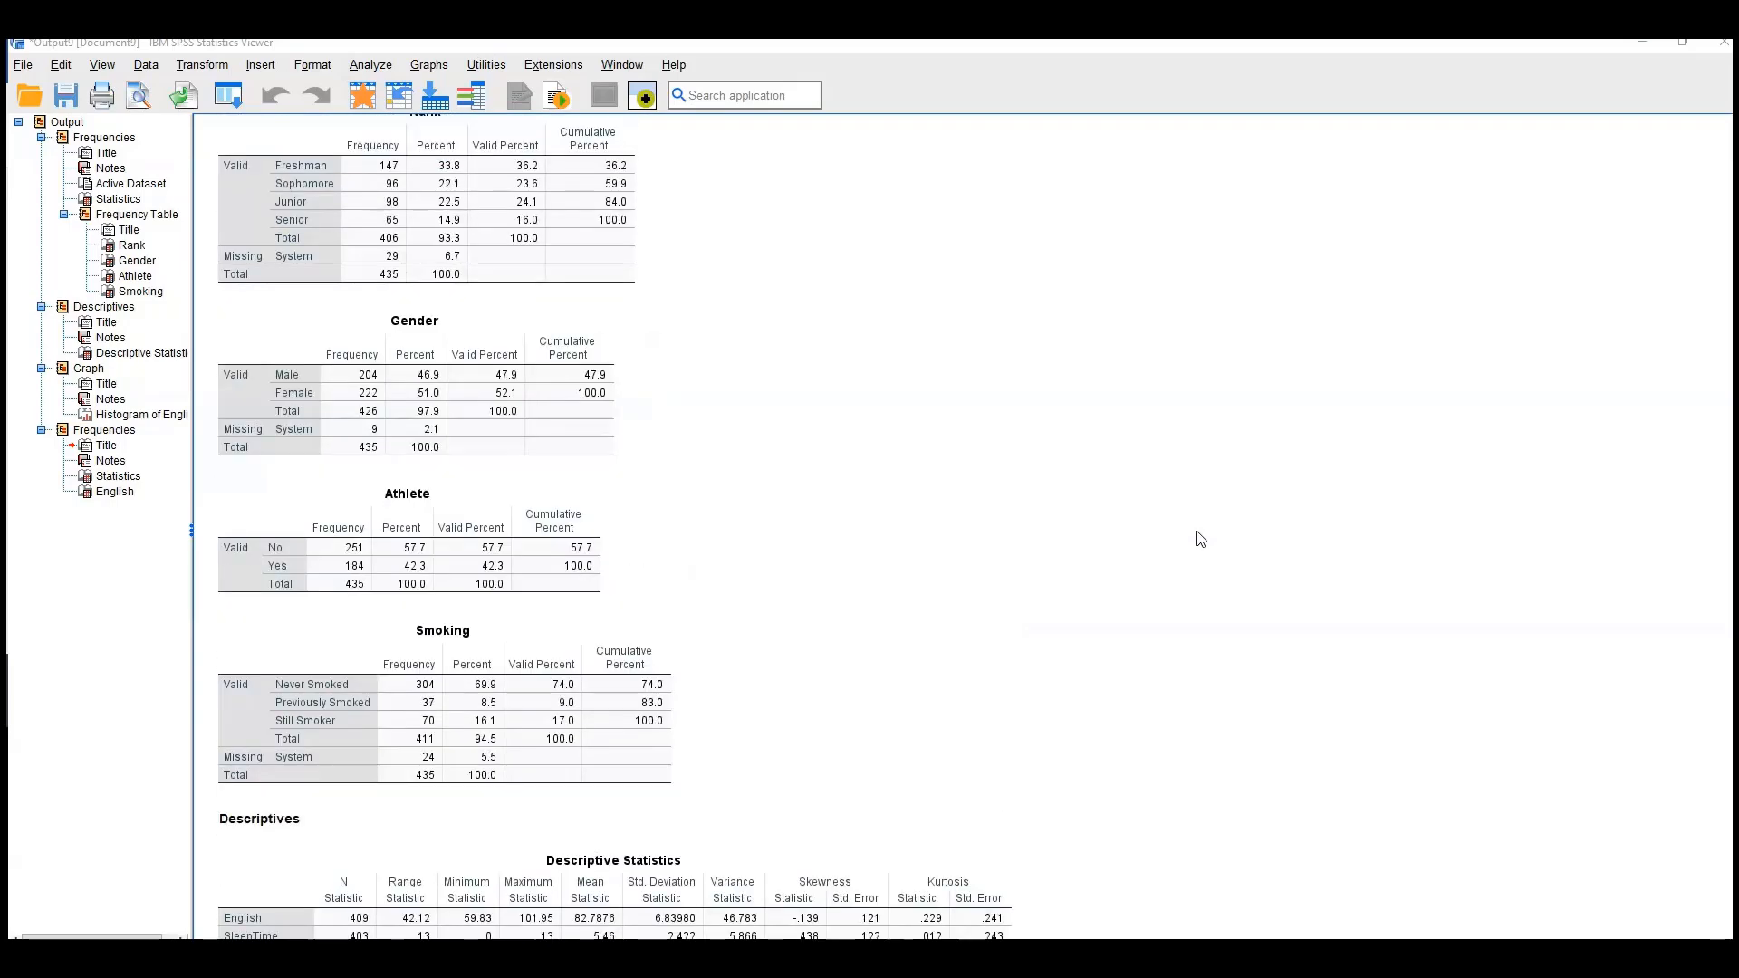
# Return to the dataset and set up a Frequencies analysis with Zscore(English) and Zscore(SleepTime) in place of English.
pyautogui.click(1640, 47)
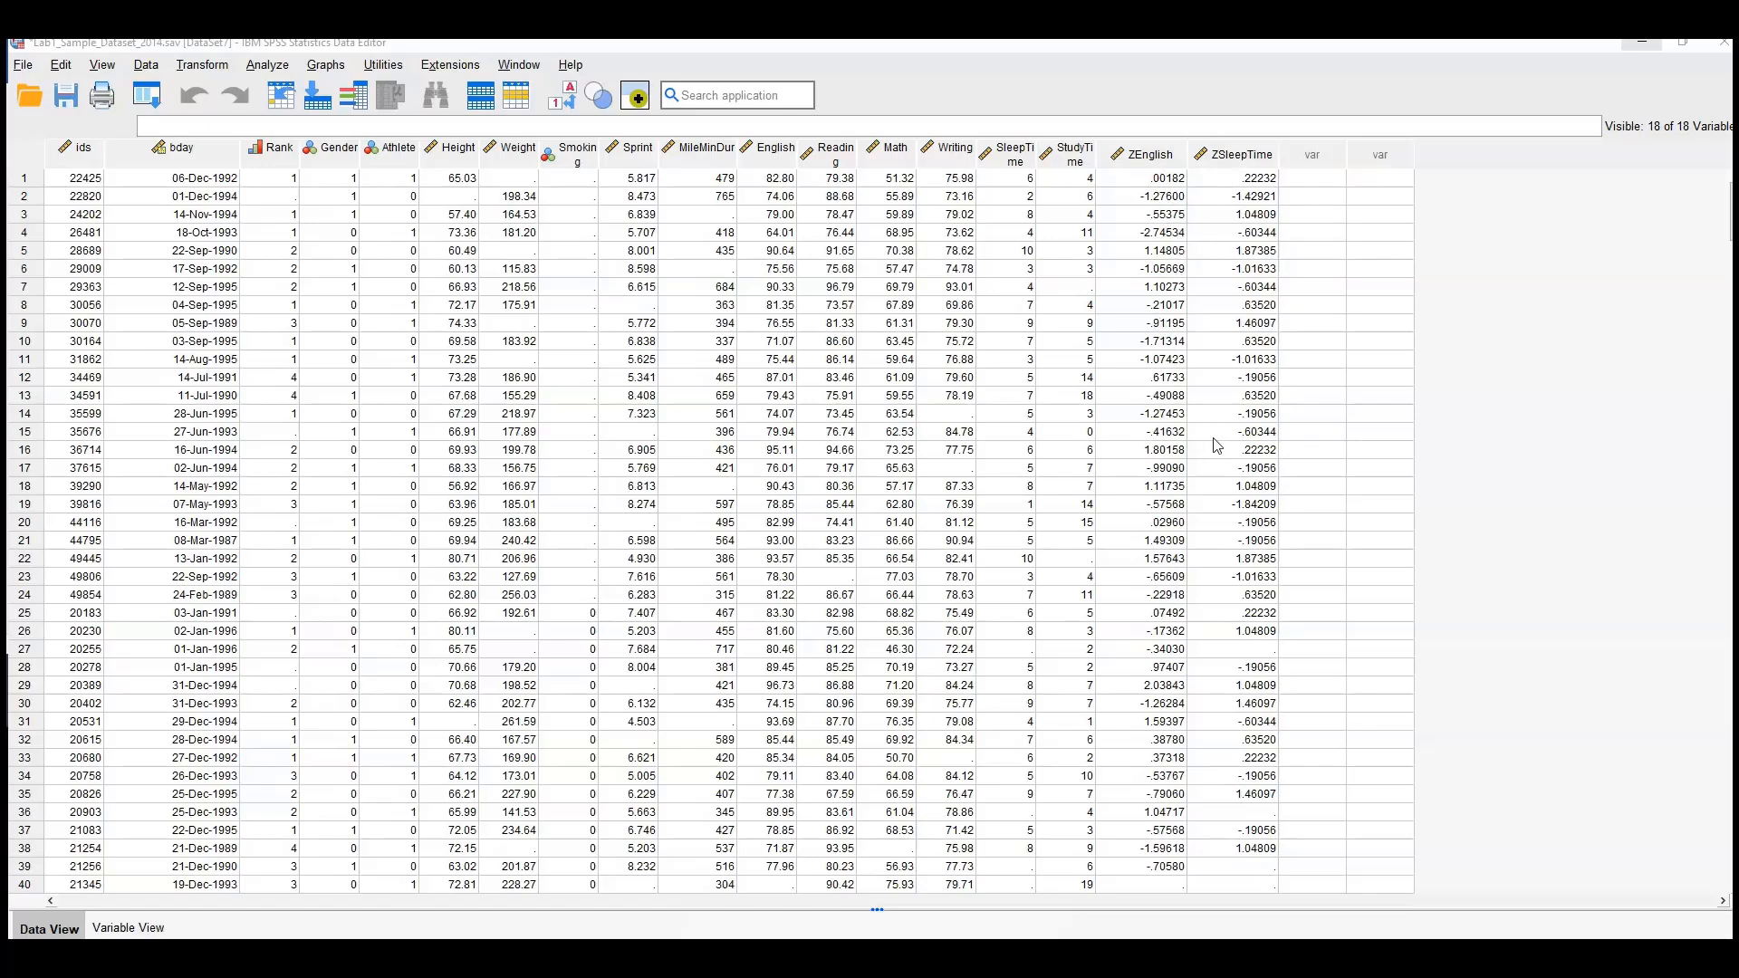
pyautogui.scroll(-3, 1216, 330)
pyautogui.scroll(3, 1225, 353)
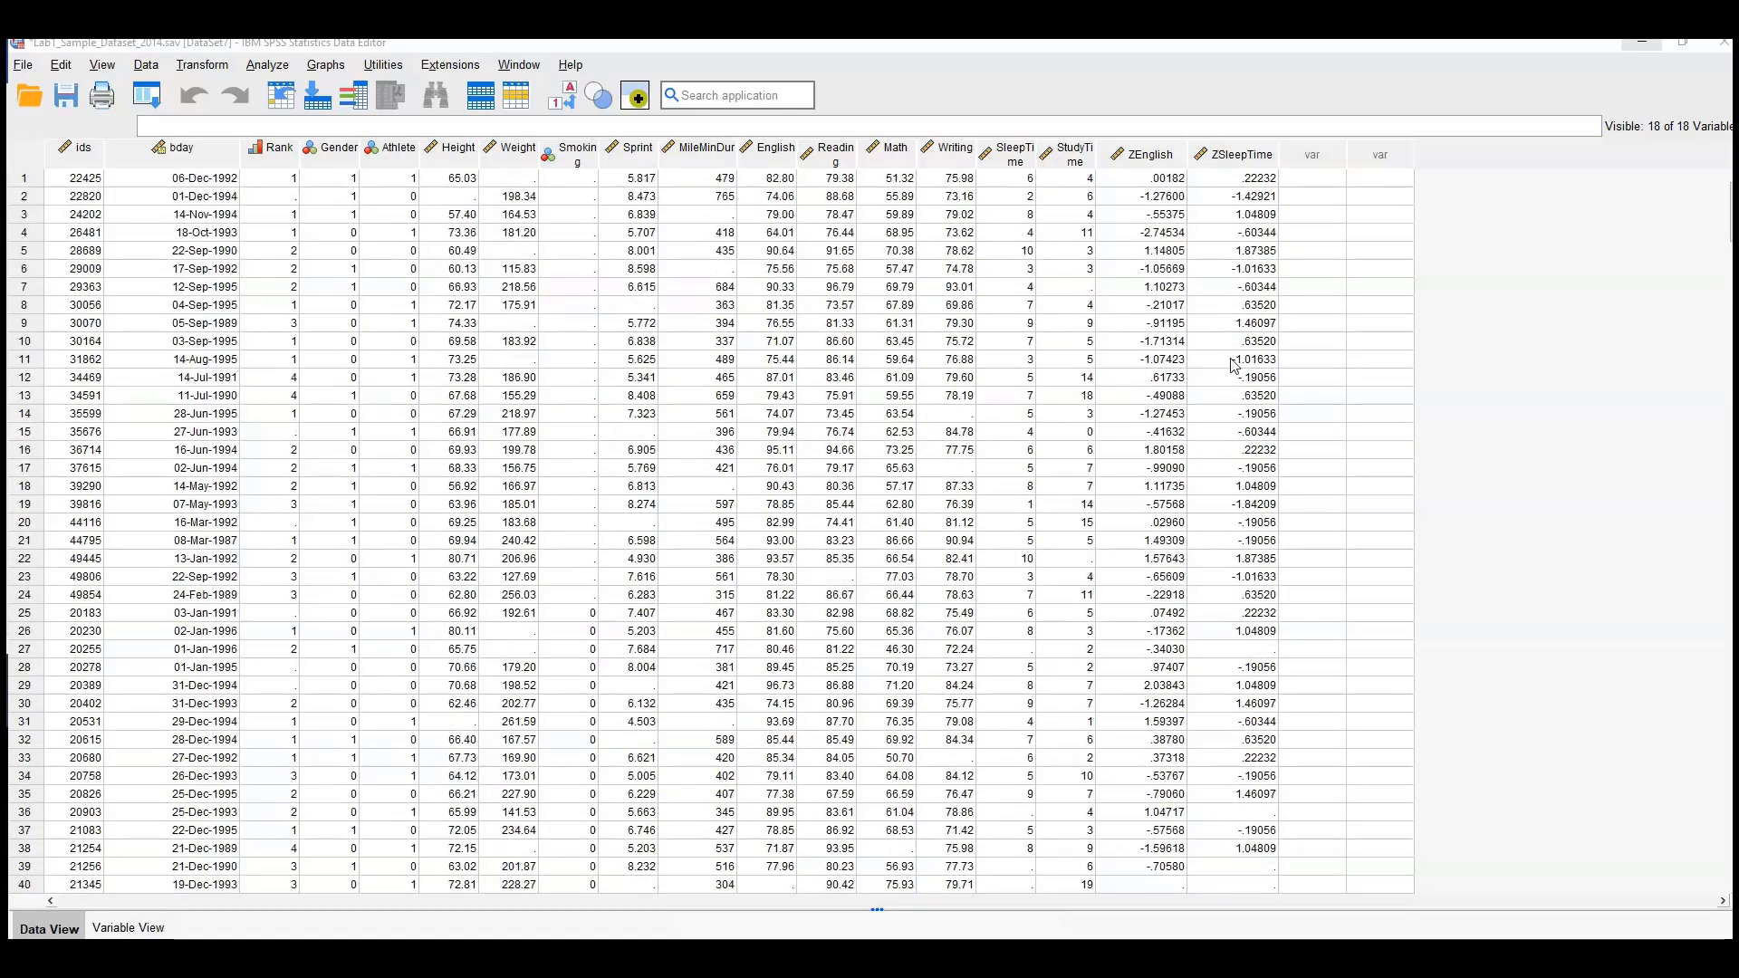
pyautogui.click(280, 69)
pyautogui.moveTo(370, 164)
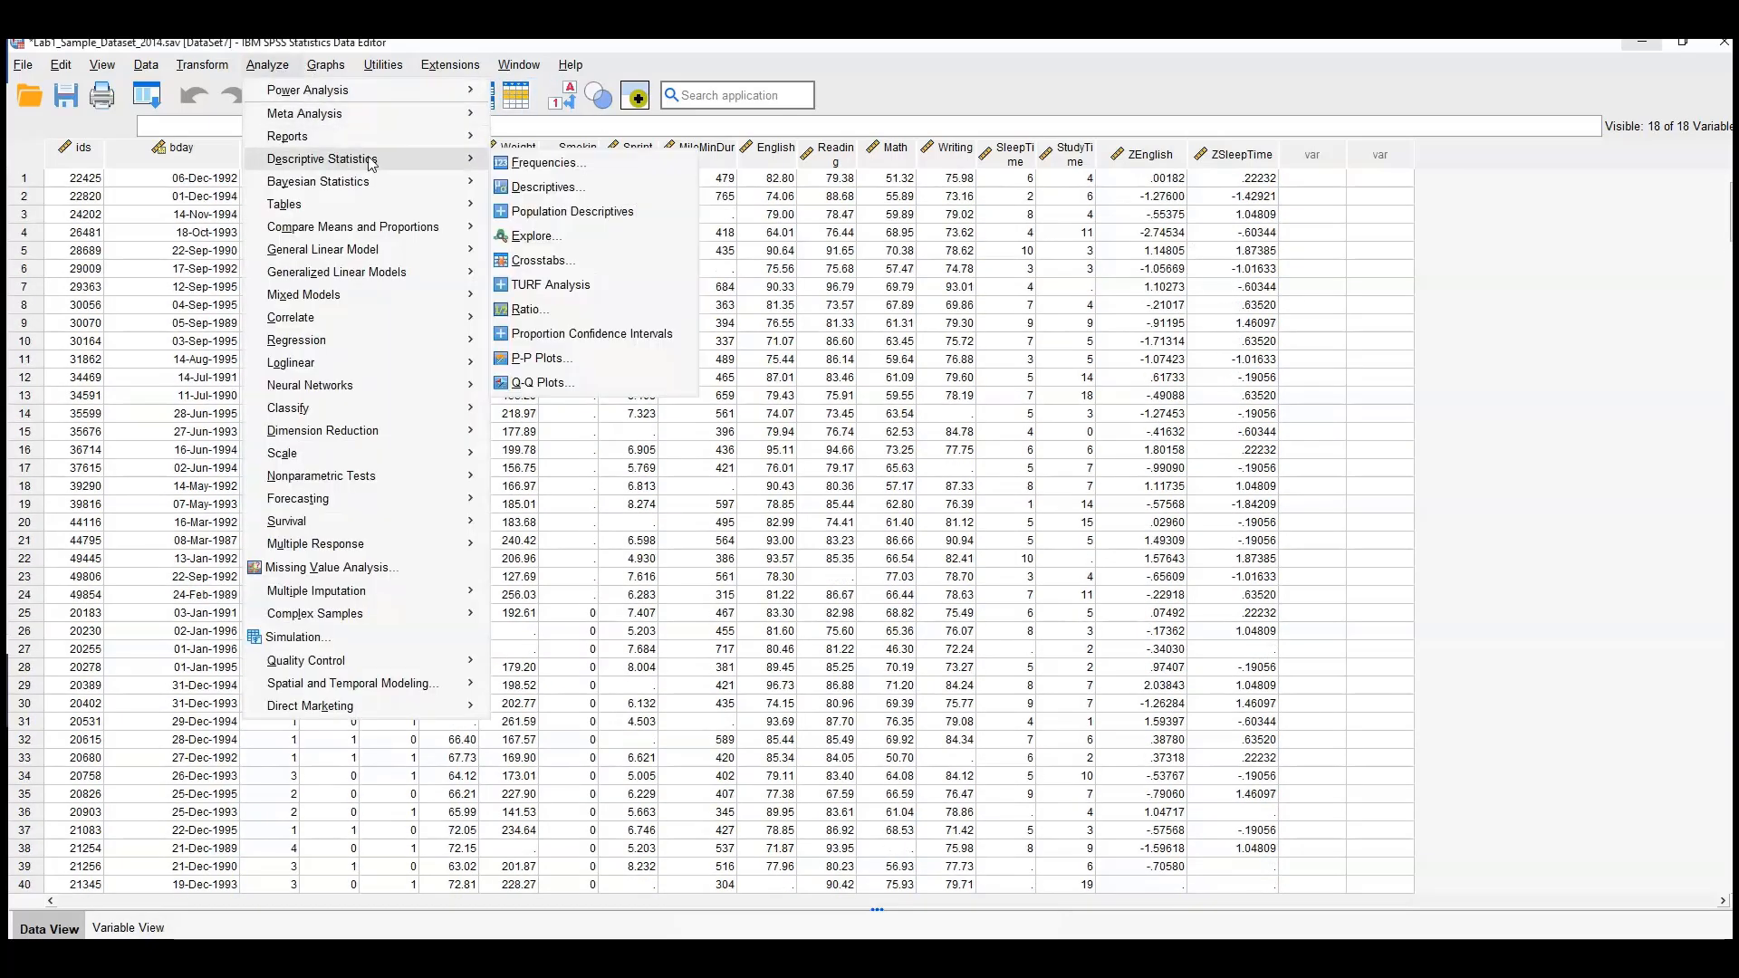
pyautogui.click(544, 164)
pyautogui.click(1120, 378)
pyautogui.click(1088, 403)
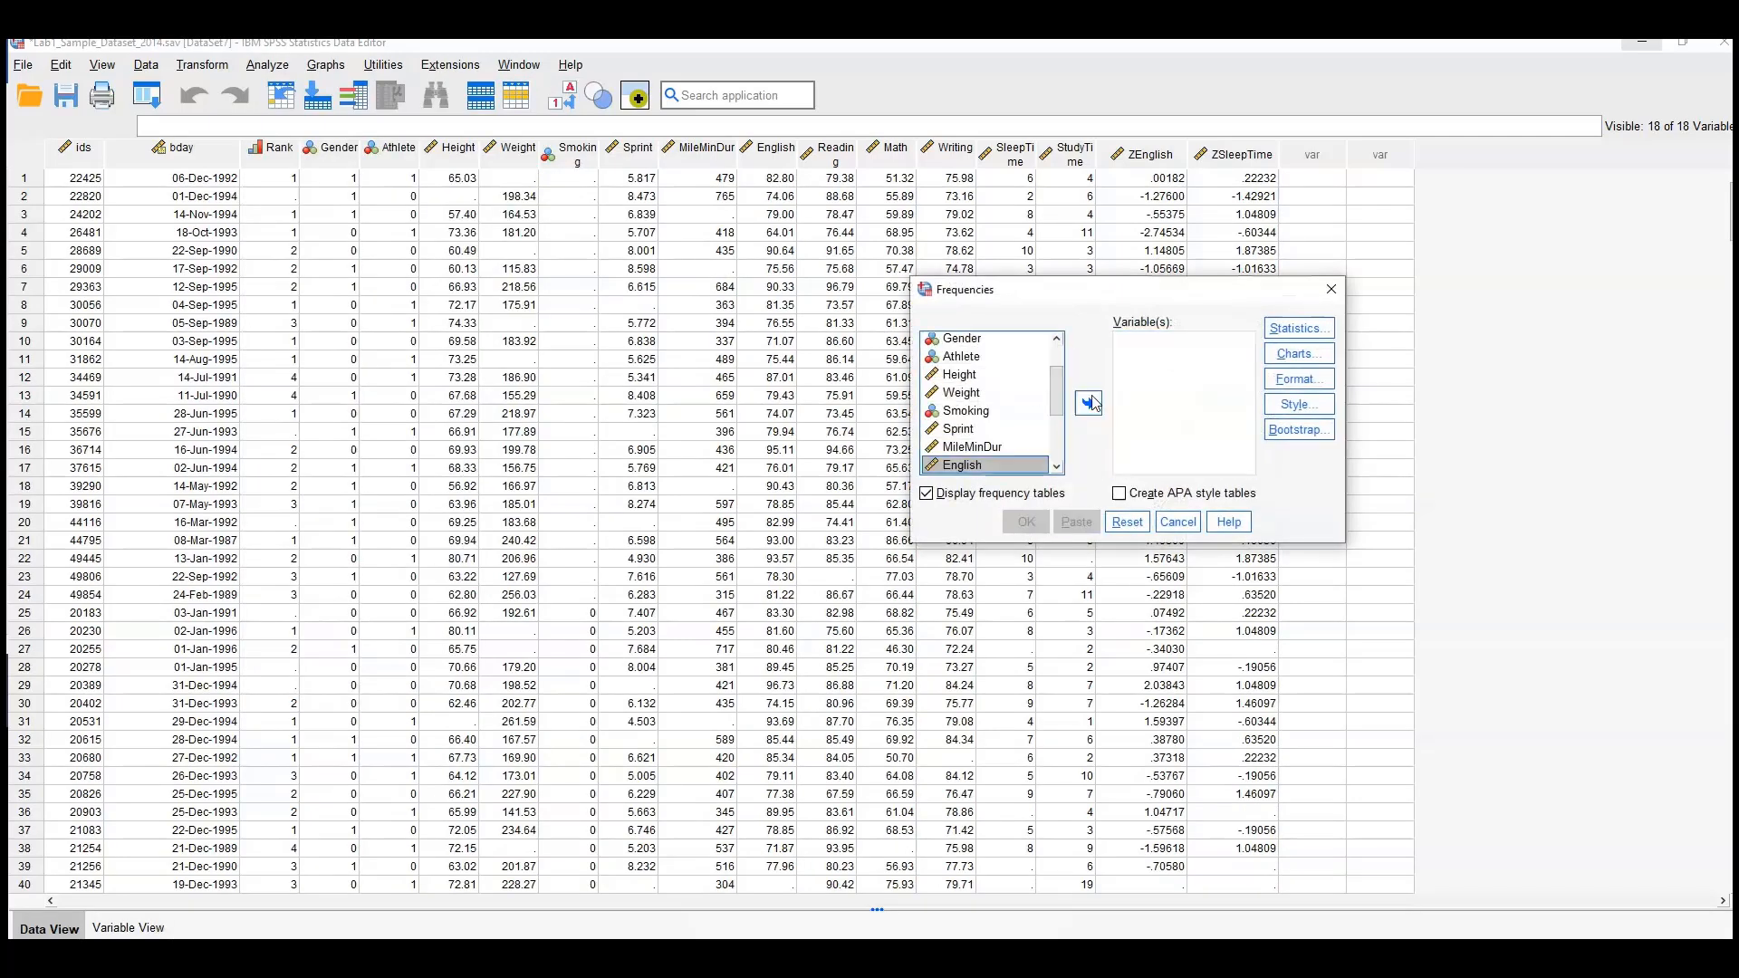
pyautogui.moveTo(1057, 387); pyautogui.dragTo(1051, 451)
pyautogui.click(987, 447)
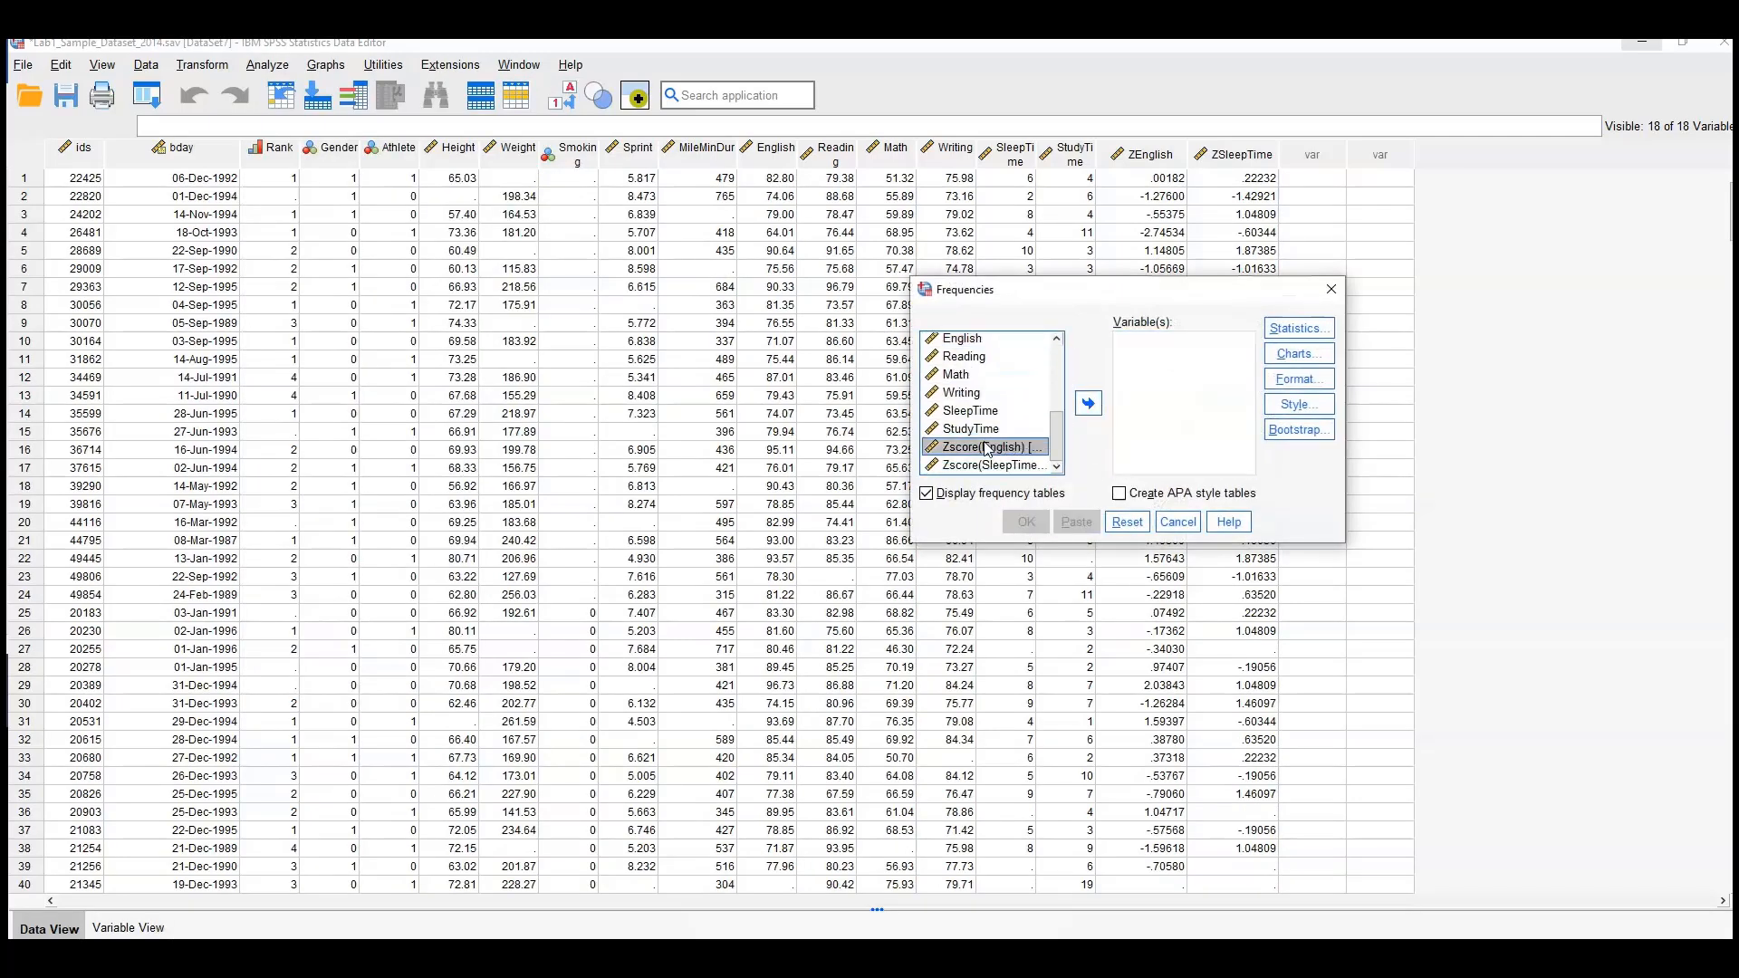
pyautogui.keyDown('shift'); pyautogui.click(972, 467); pyautogui.keyUp('shift')
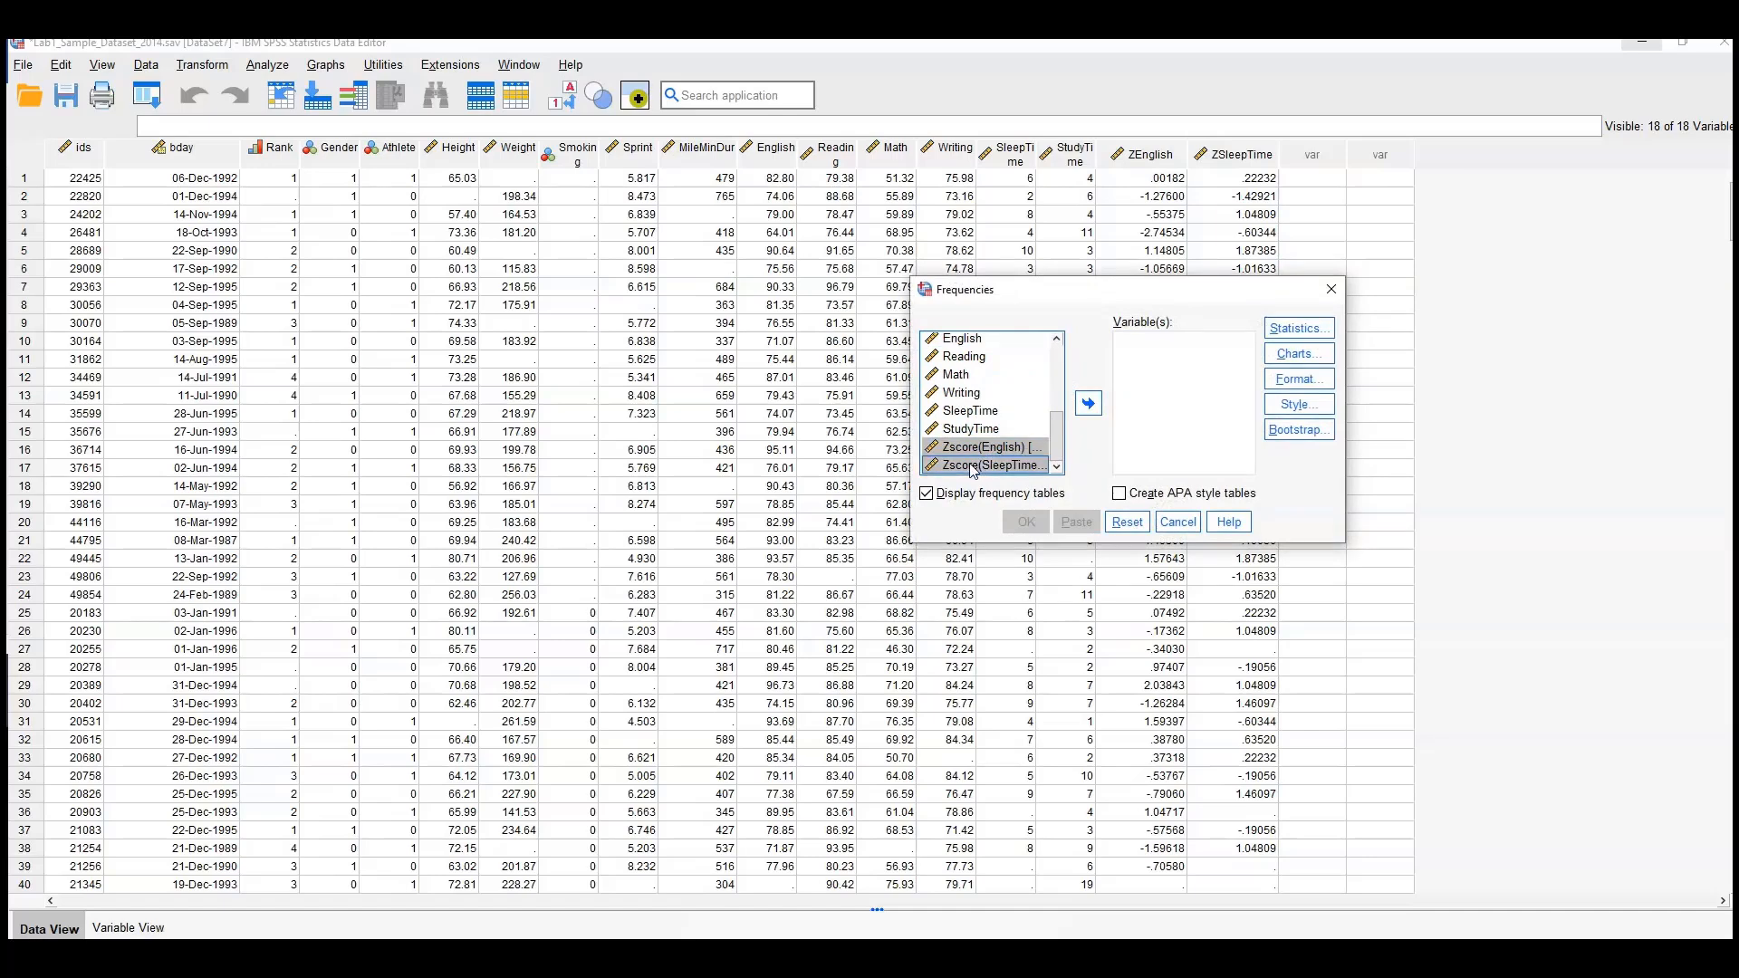
pyautogui.click(1087, 405)
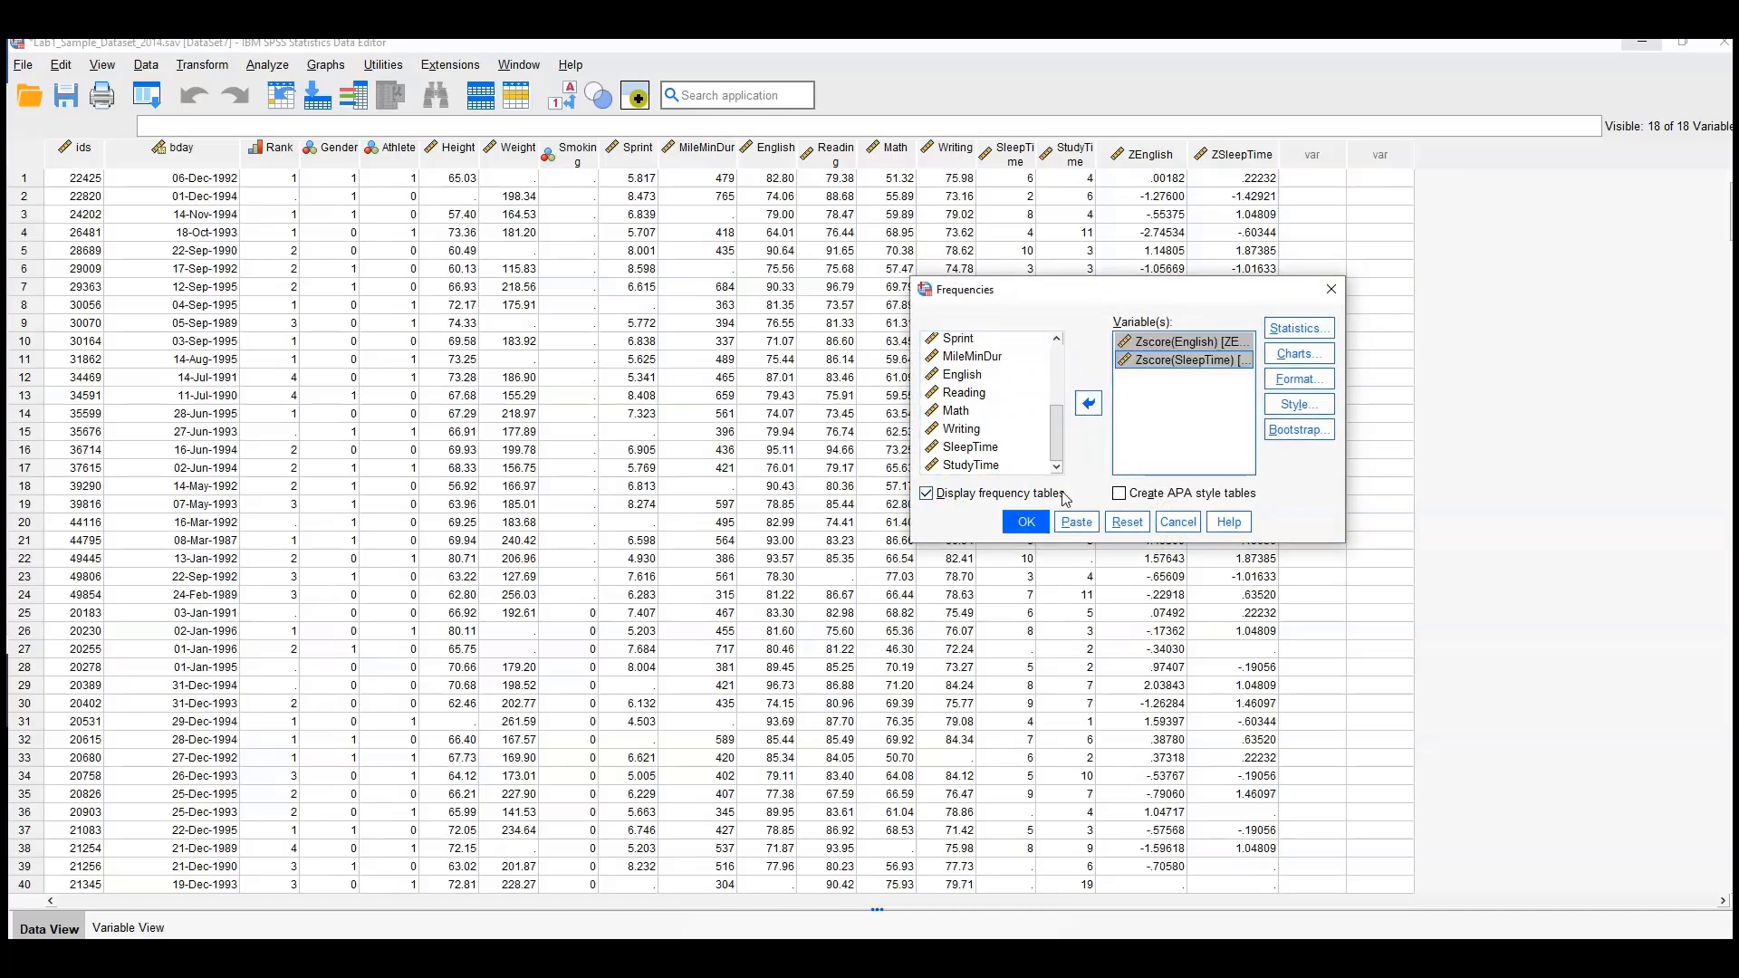
# Run the Frequencies analysis of both z-score variables and show the Zscore(English) frequency table in a maximized output window.
pyautogui.click(1040, 522)
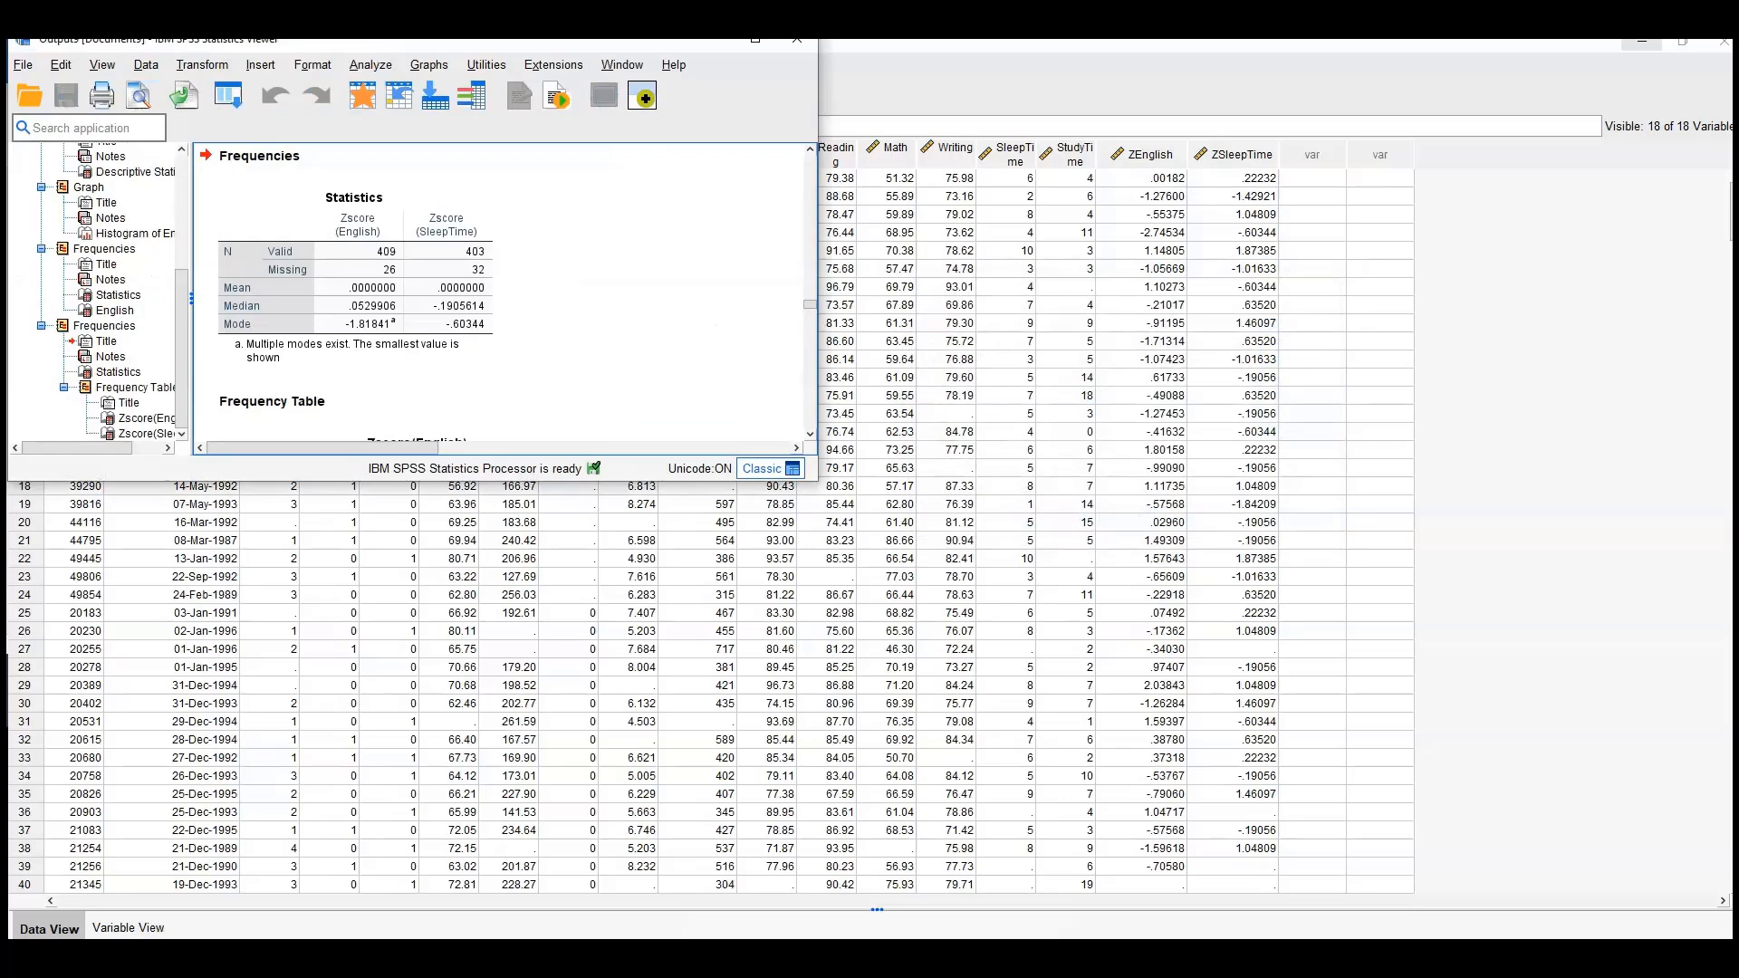
pyautogui.click(754, 40)
pyautogui.scroll(-3, 1097, 466)
pyautogui.click(368, 293)
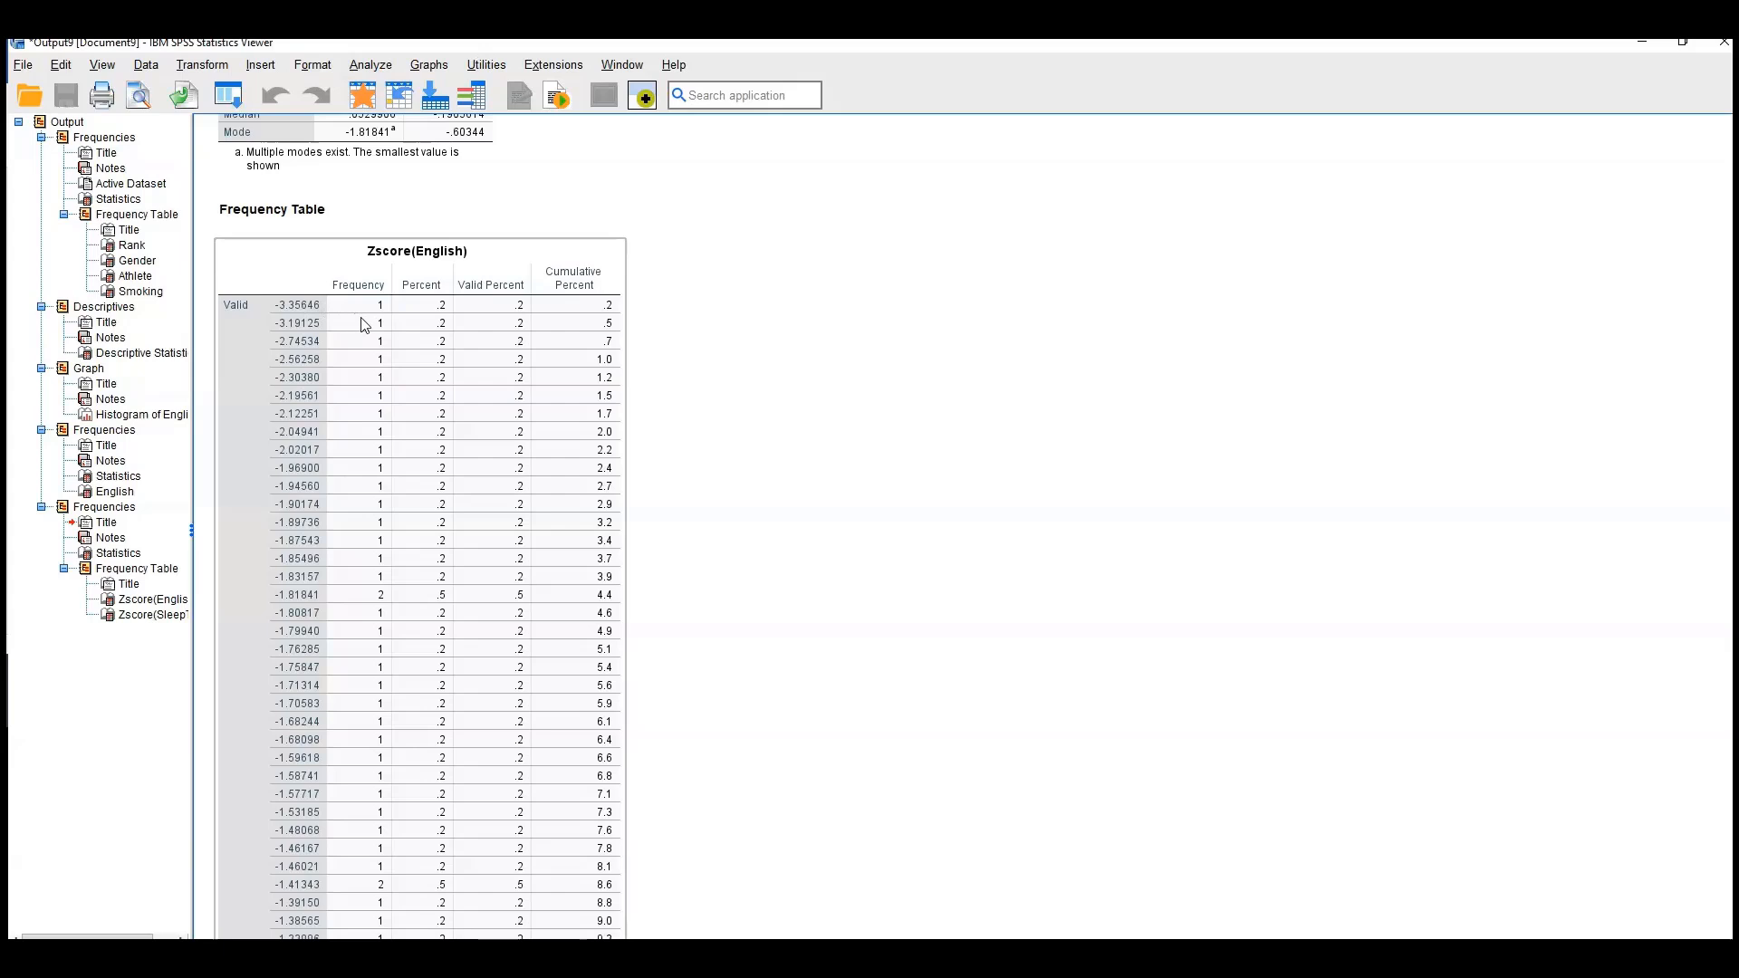
# Compare the English histogram and frequency table with the Zscore(English) table, and continue on to the Zscore(SleepTime) table.
pyautogui.scroll(3, 358, 322)
pyautogui.scroll(-20, 435, 341)
pyautogui.scroll(20, 437, 340)
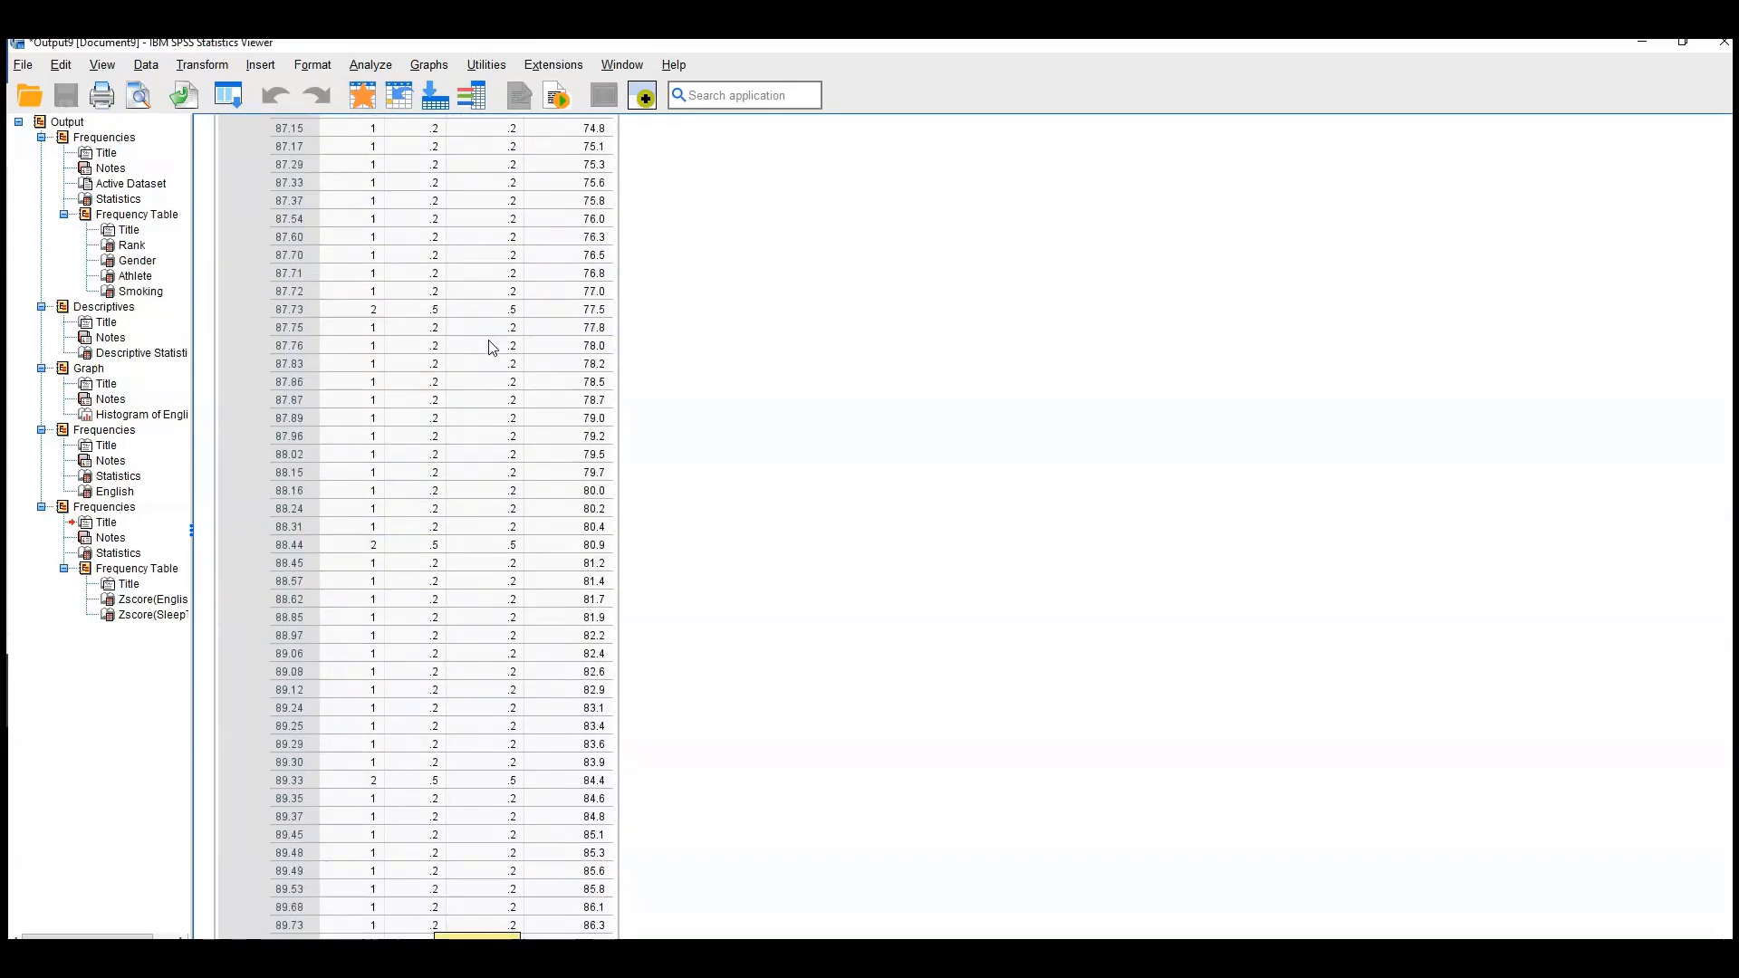
pyautogui.scroll(15, 688, 331)
pyautogui.scroll(20, 603, 288)
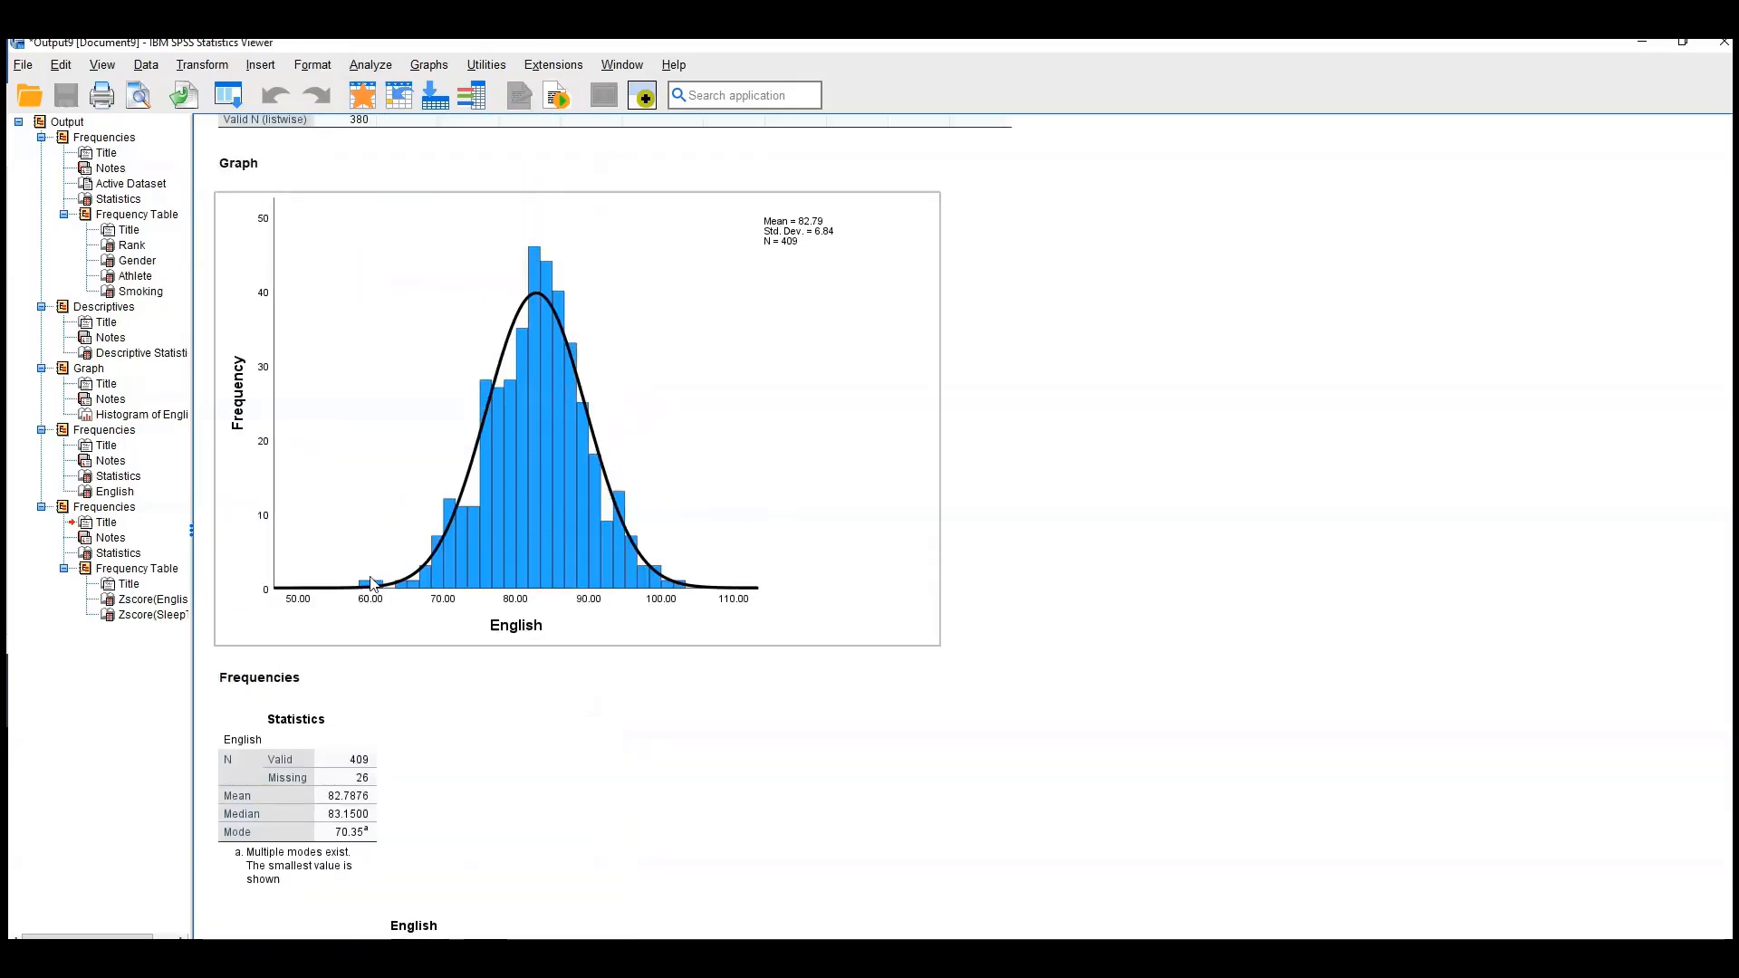
pyautogui.scroll(-20, 380, 597)
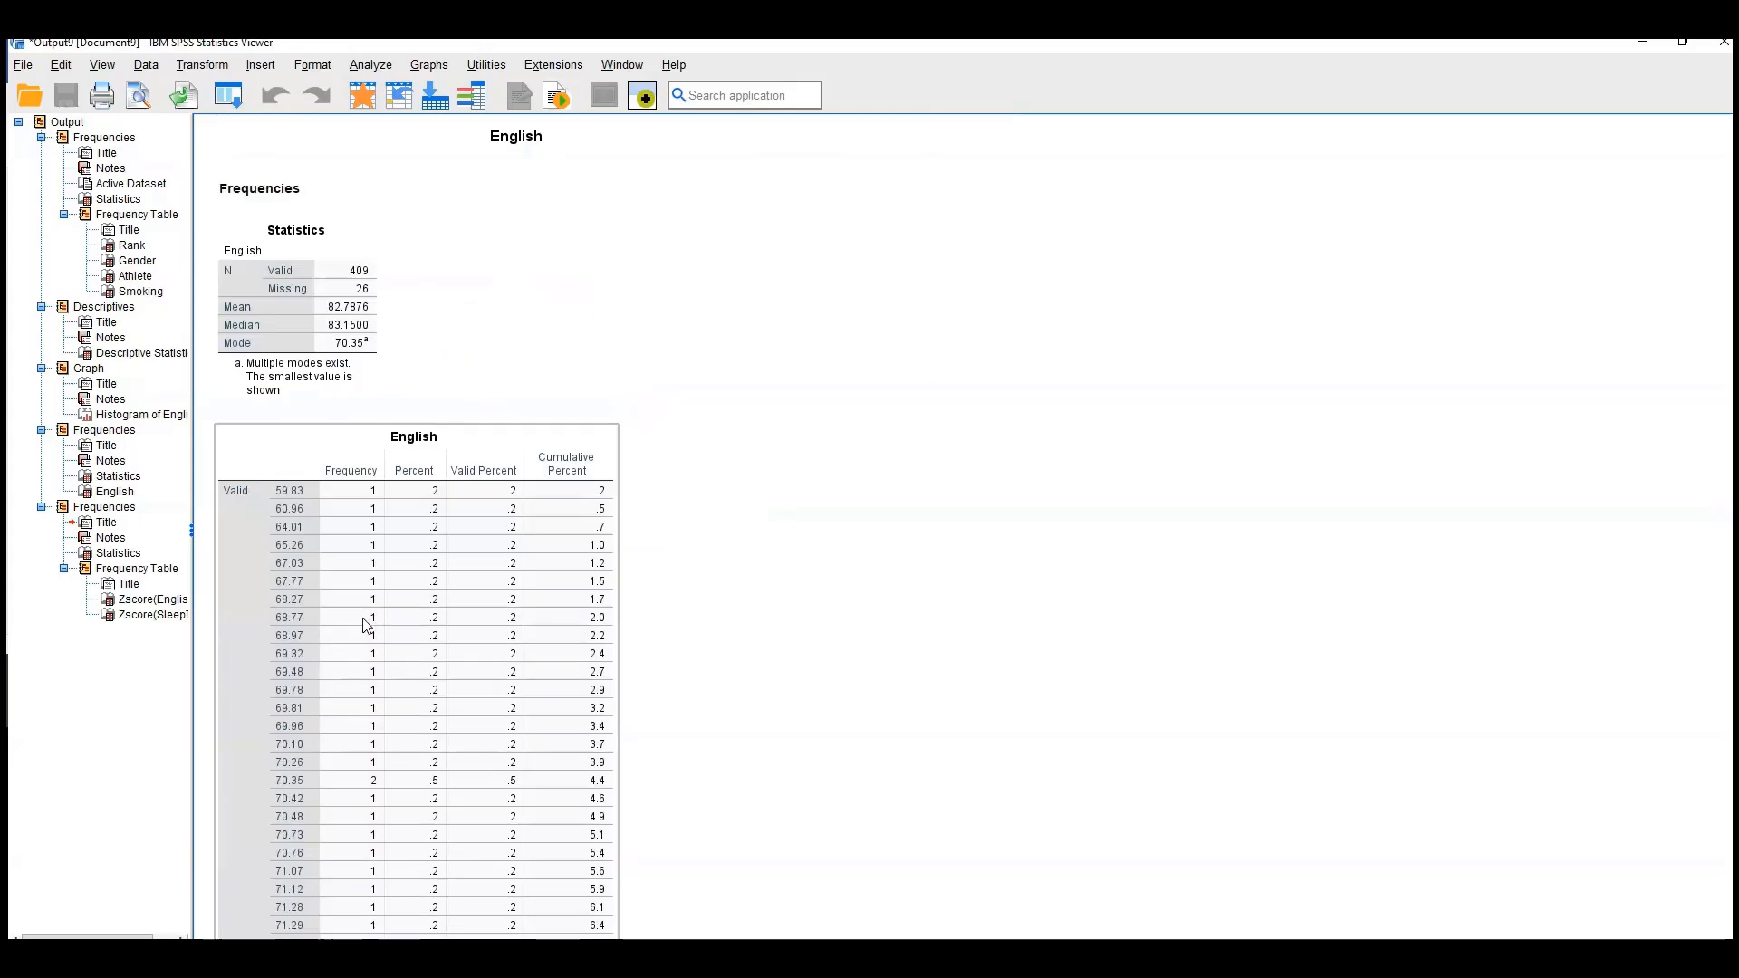
pyautogui.scroll(-15, 444, 661)
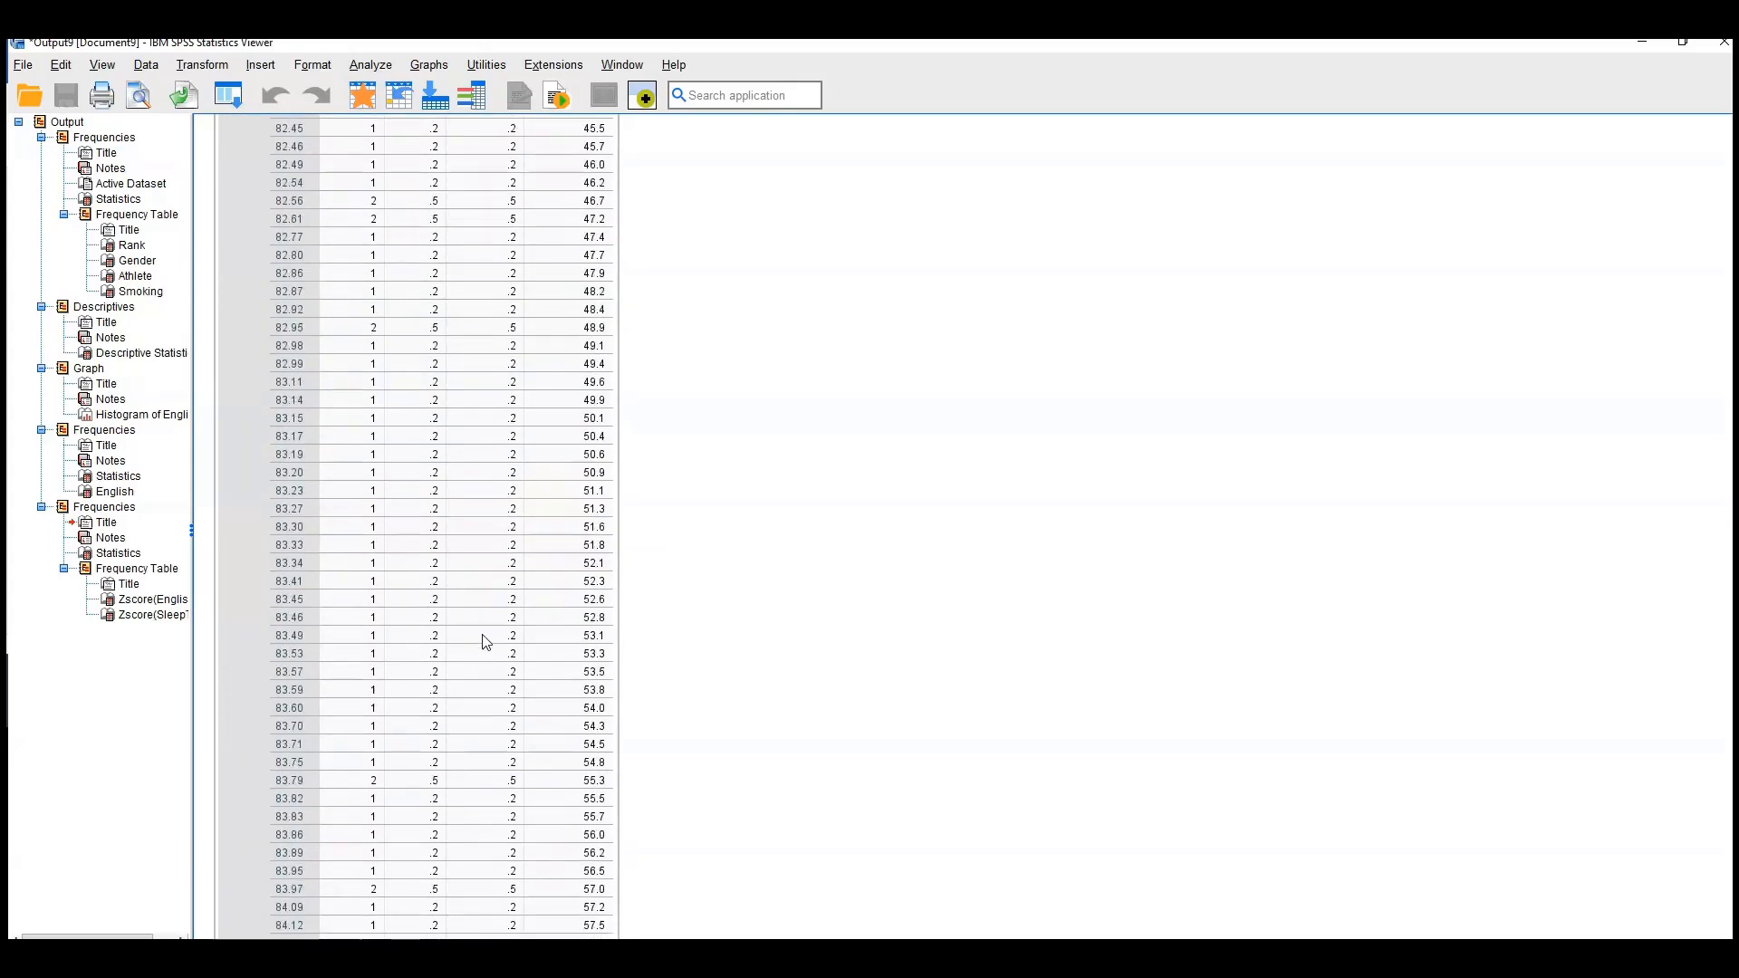
pyautogui.scroll(-20, 436, 666)
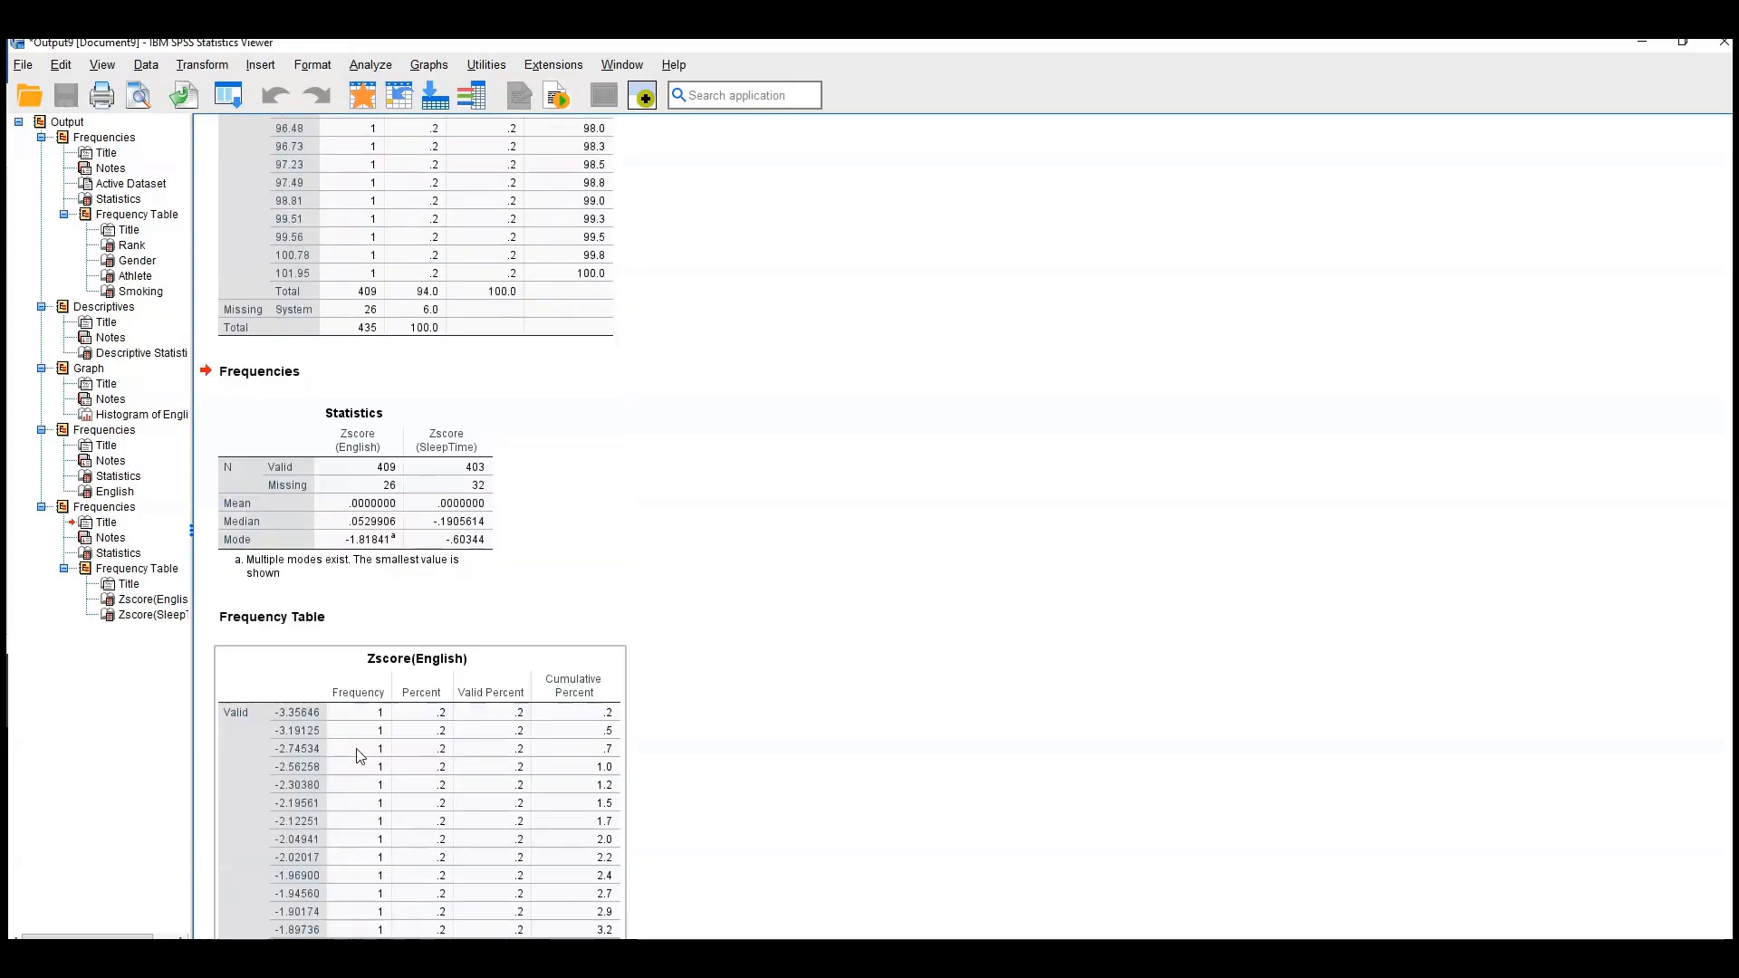
pyautogui.scroll(-20, 375, 593)
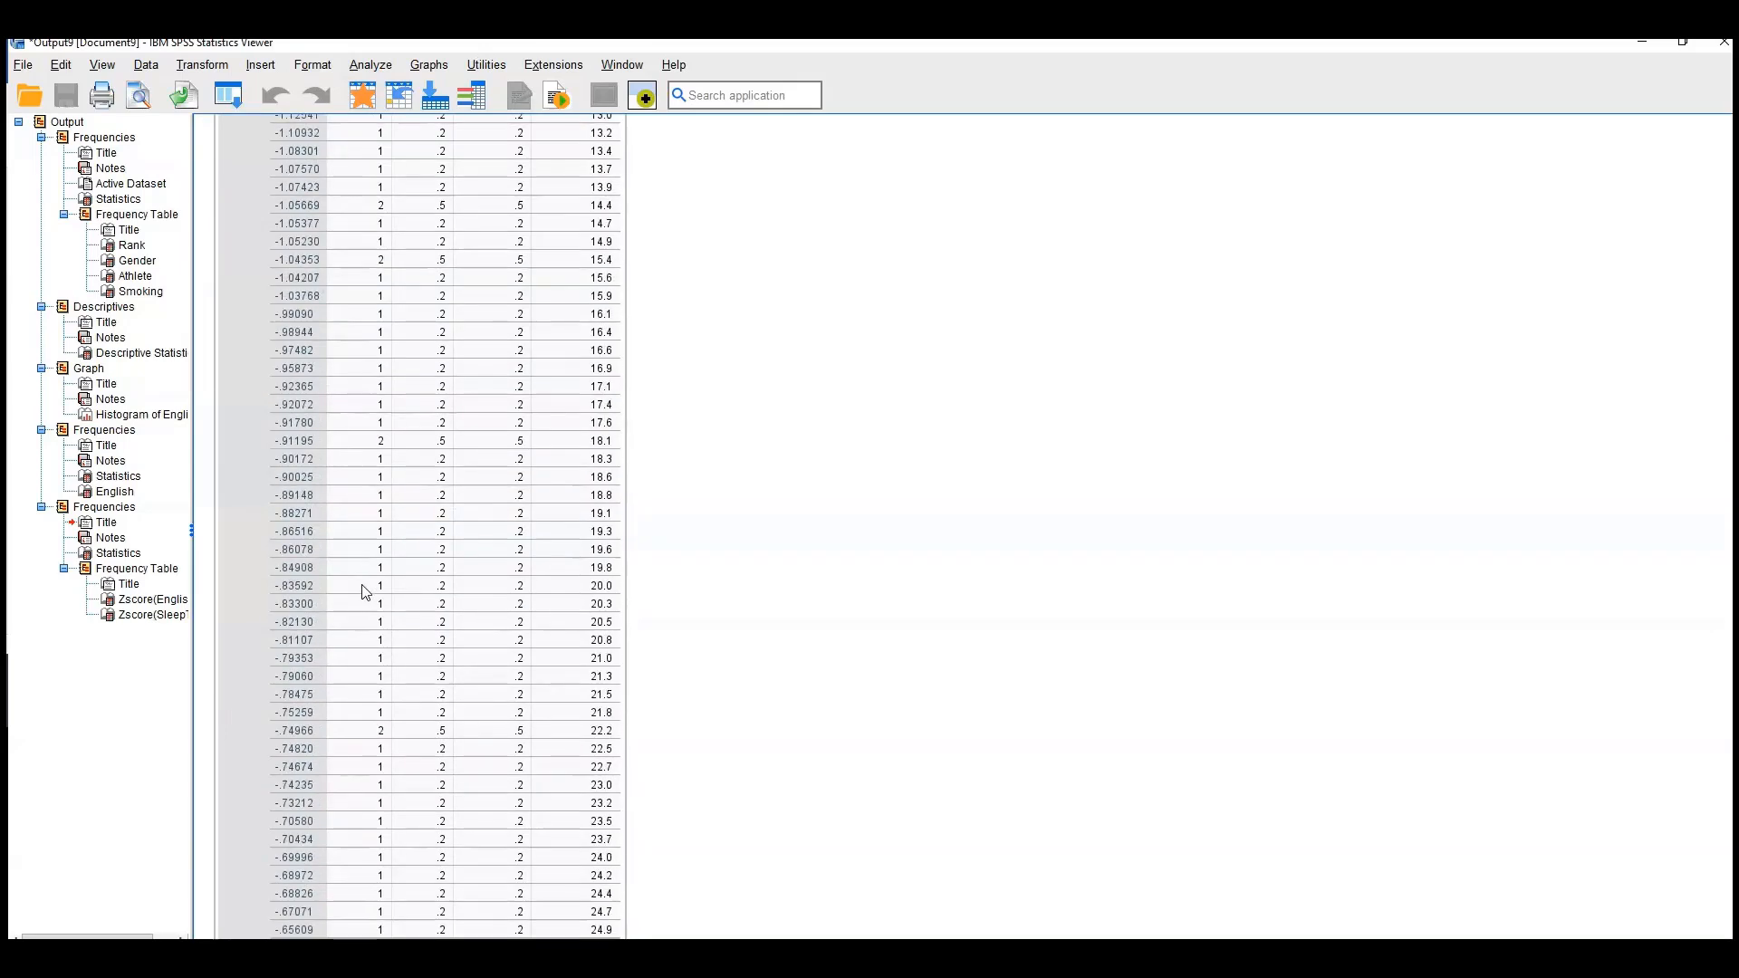
pyautogui.scroll(-20, 352, 581)
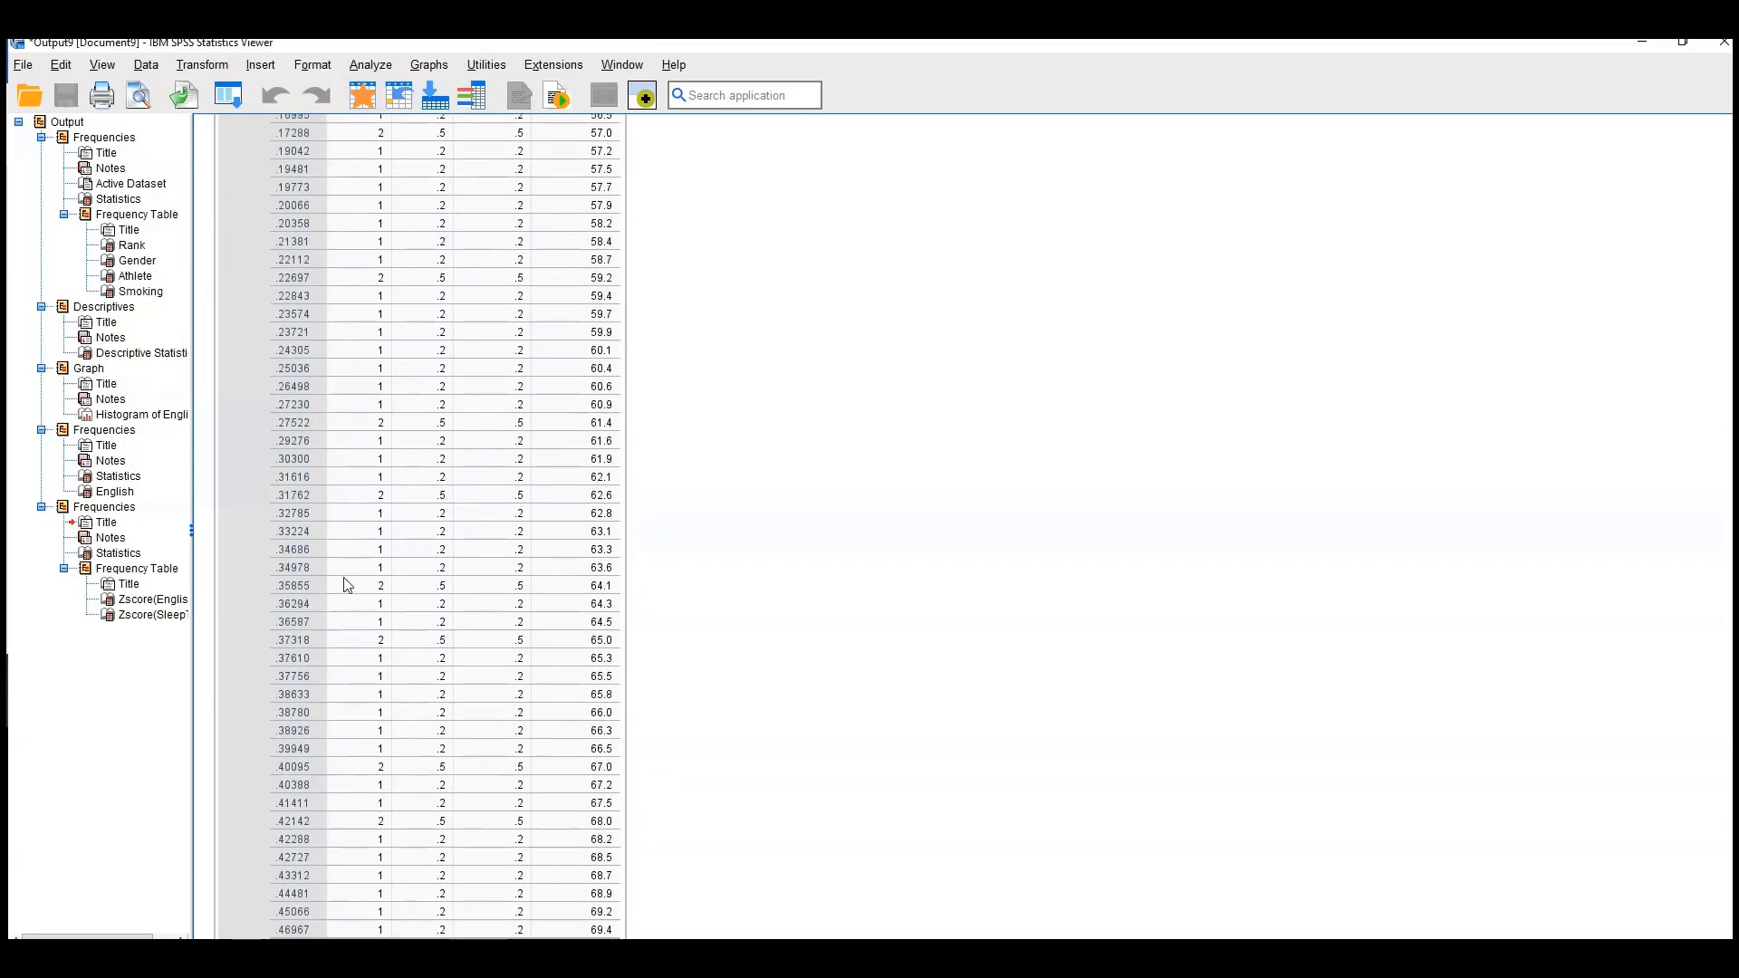
pyautogui.scroll(-15, 362, 590)
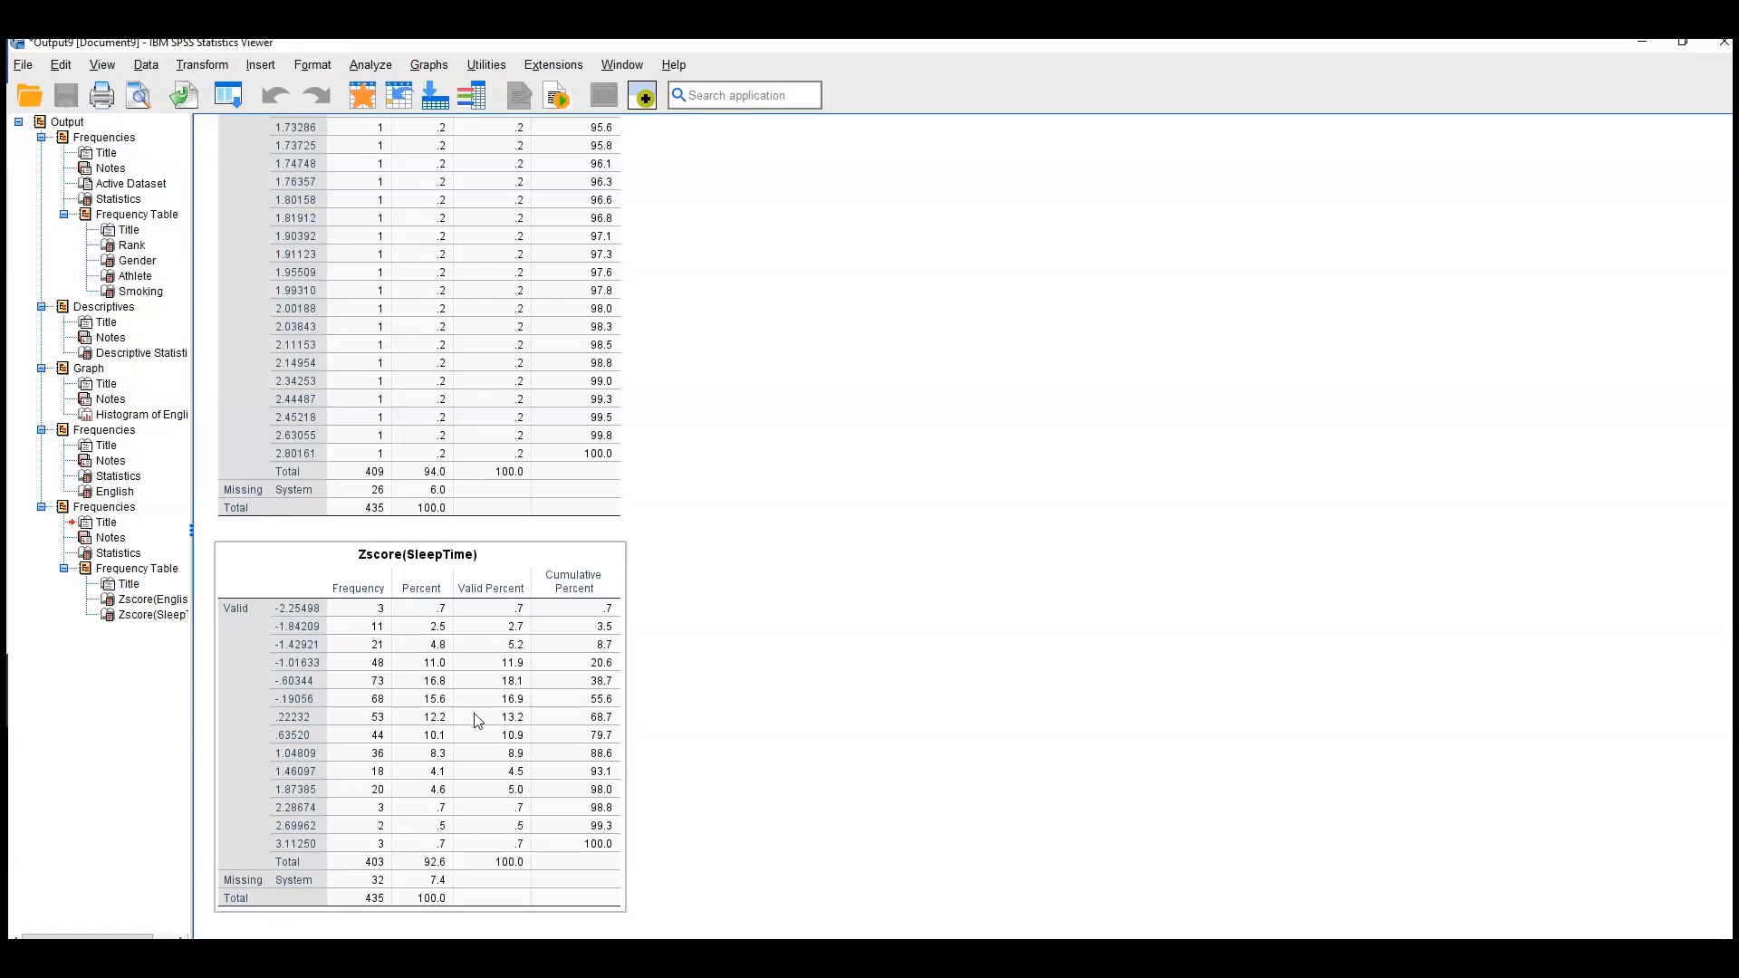
# Review the complete output, including the categorical frequency tables, Descriptive Statistics, English histogram and z-score frequencies.
pyautogui.scroll(5, 1312, 483)
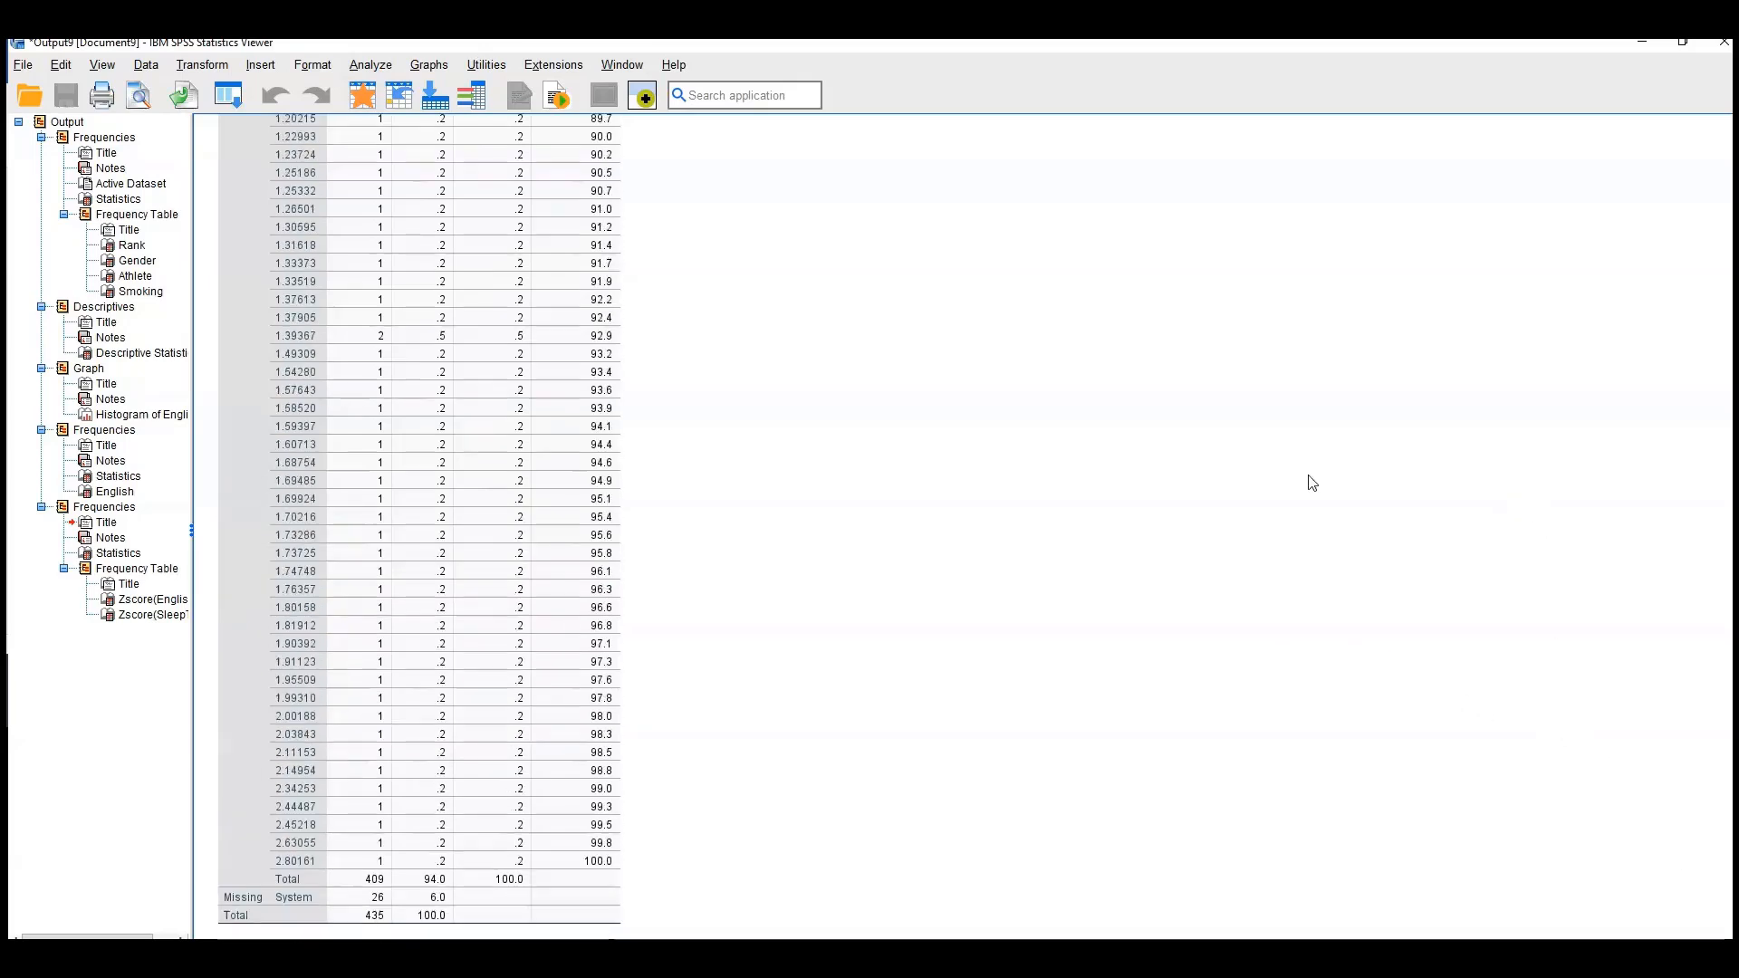
pyautogui.scroll(20, 1312, 483)
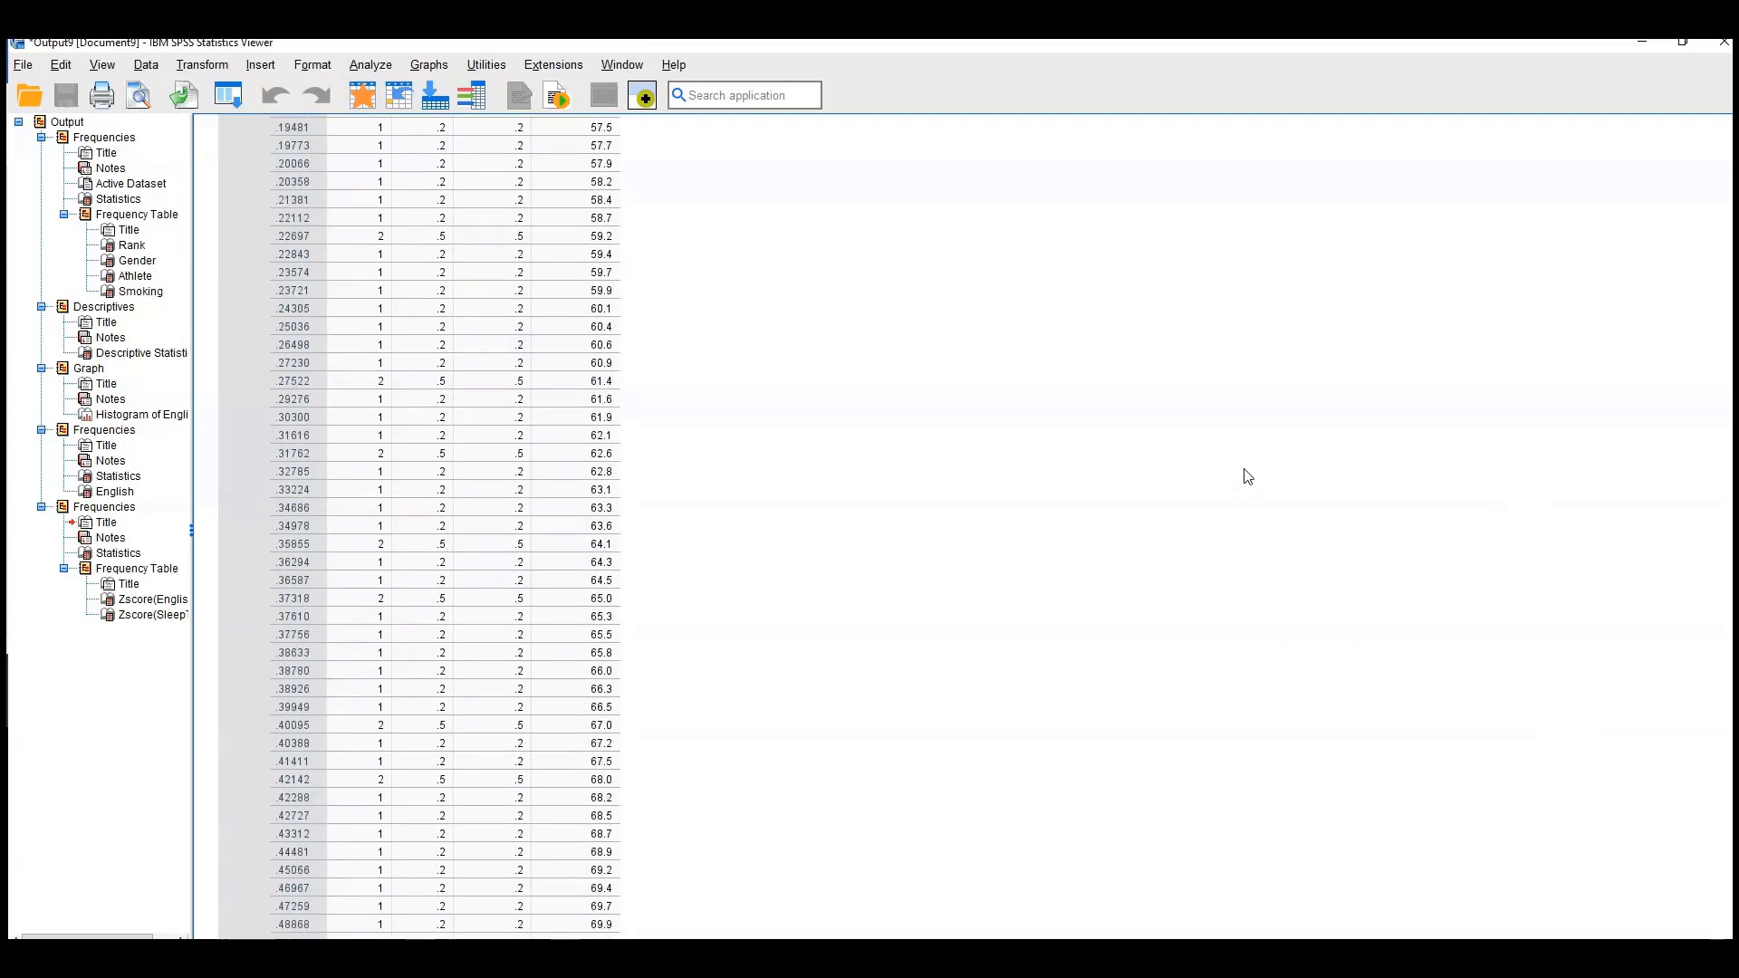
pyautogui.scroll(20, 1237, 477)
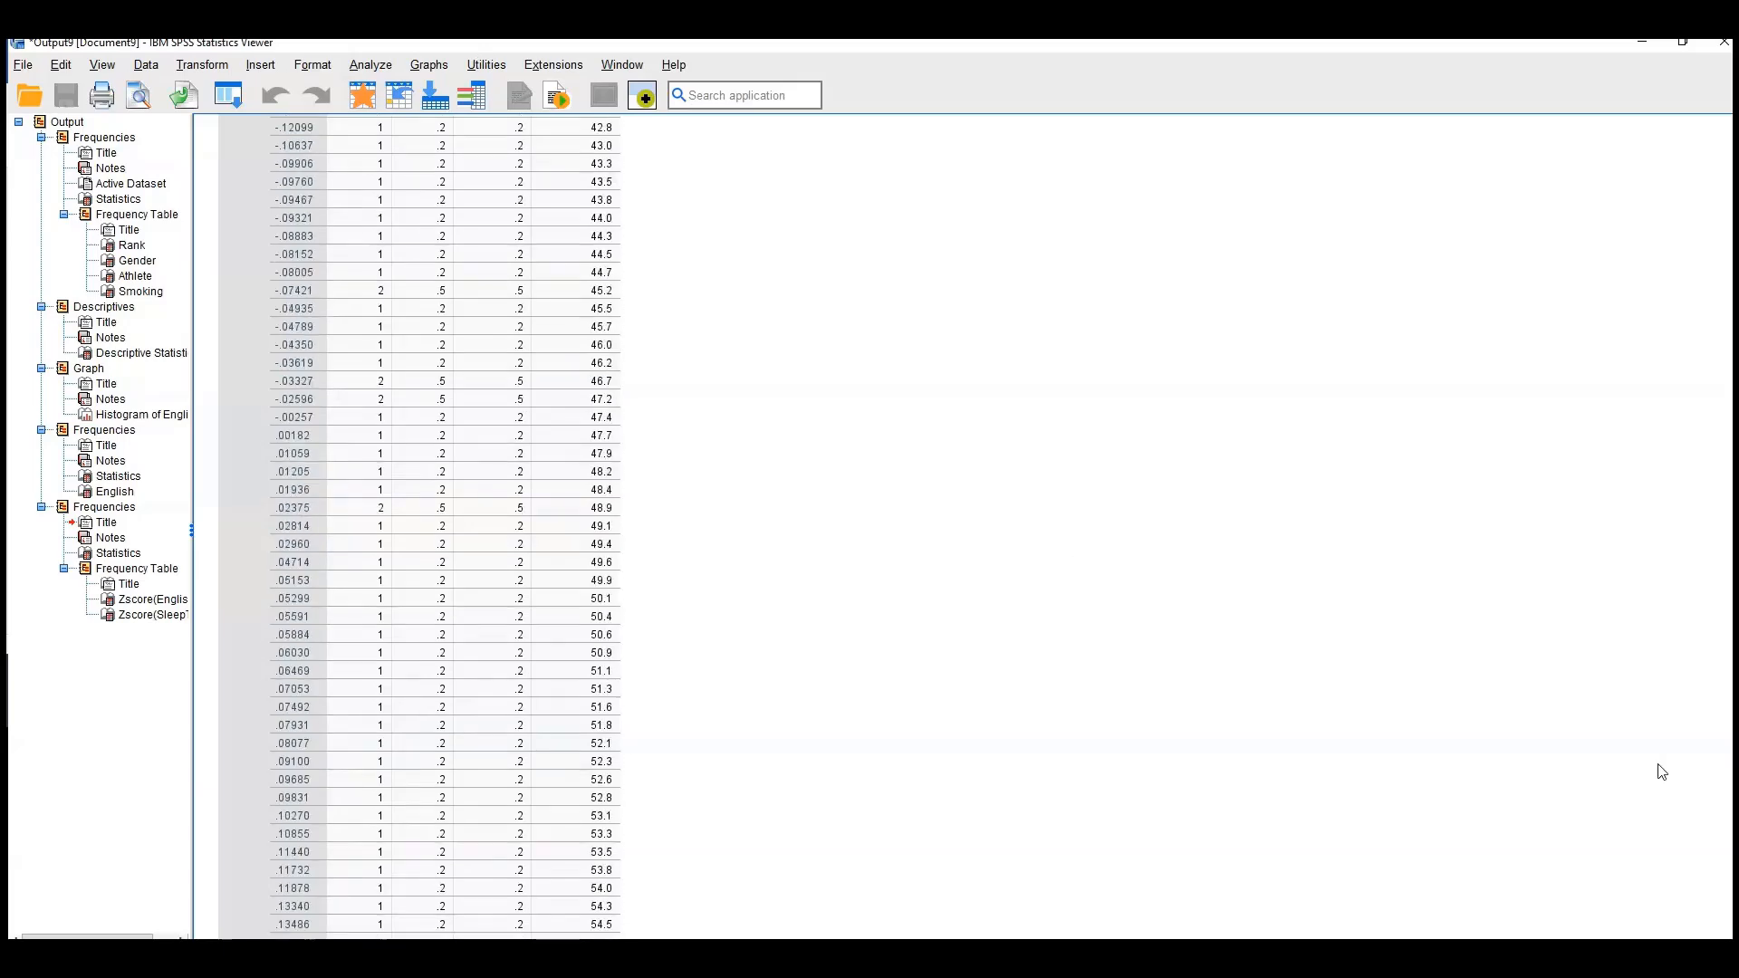
pyautogui.scroll(5, 1707, 797)
pyautogui.scroll(20, 964, 527)
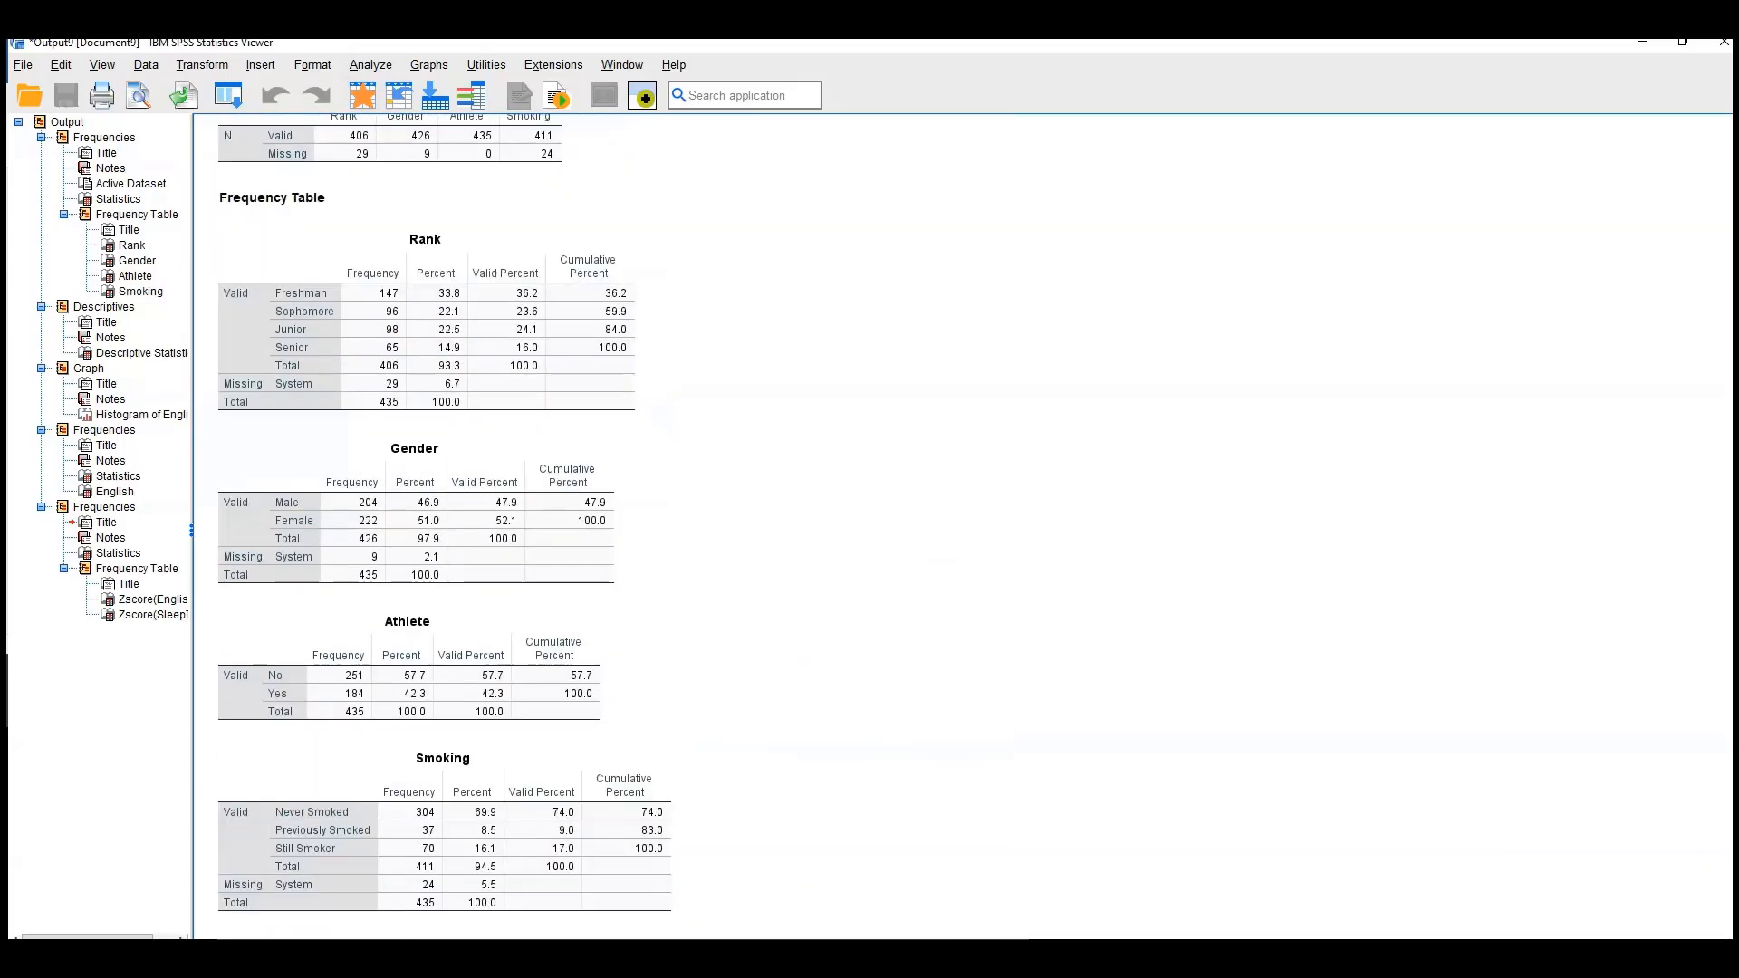
pyautogui.scroll(-9, 964, 527)
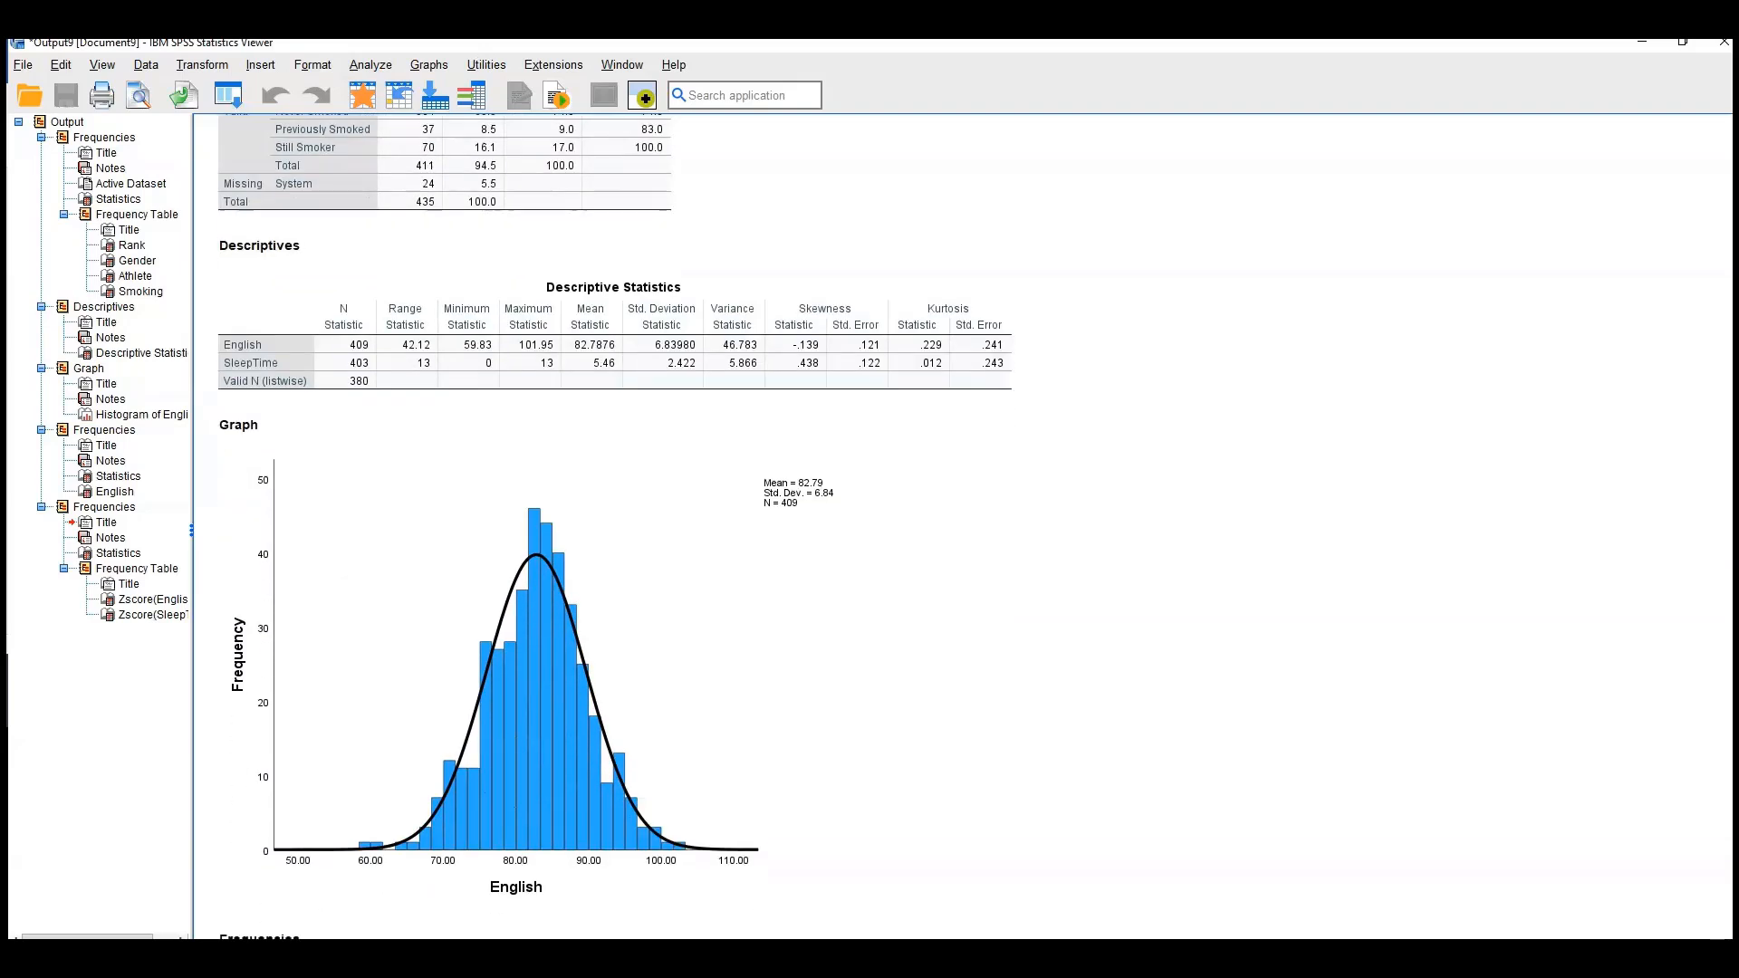
pyautogui.scroll(-1, 963, 527)
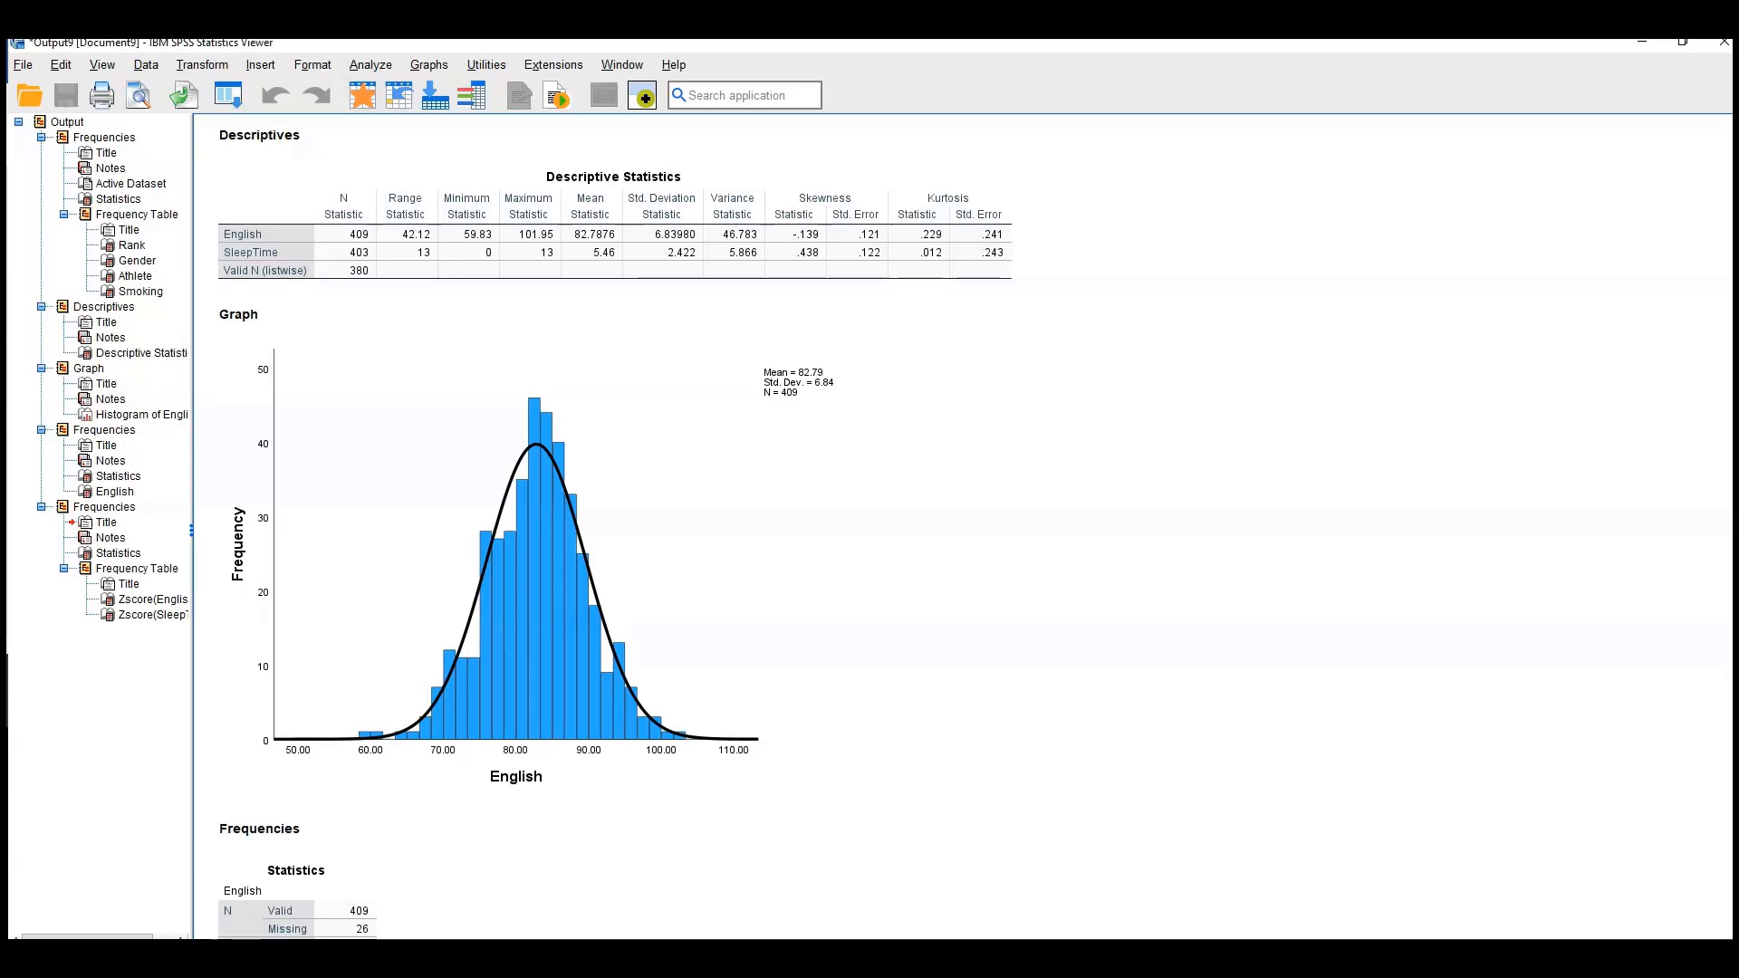
pyautogui.scroll(-5, 964, 527)
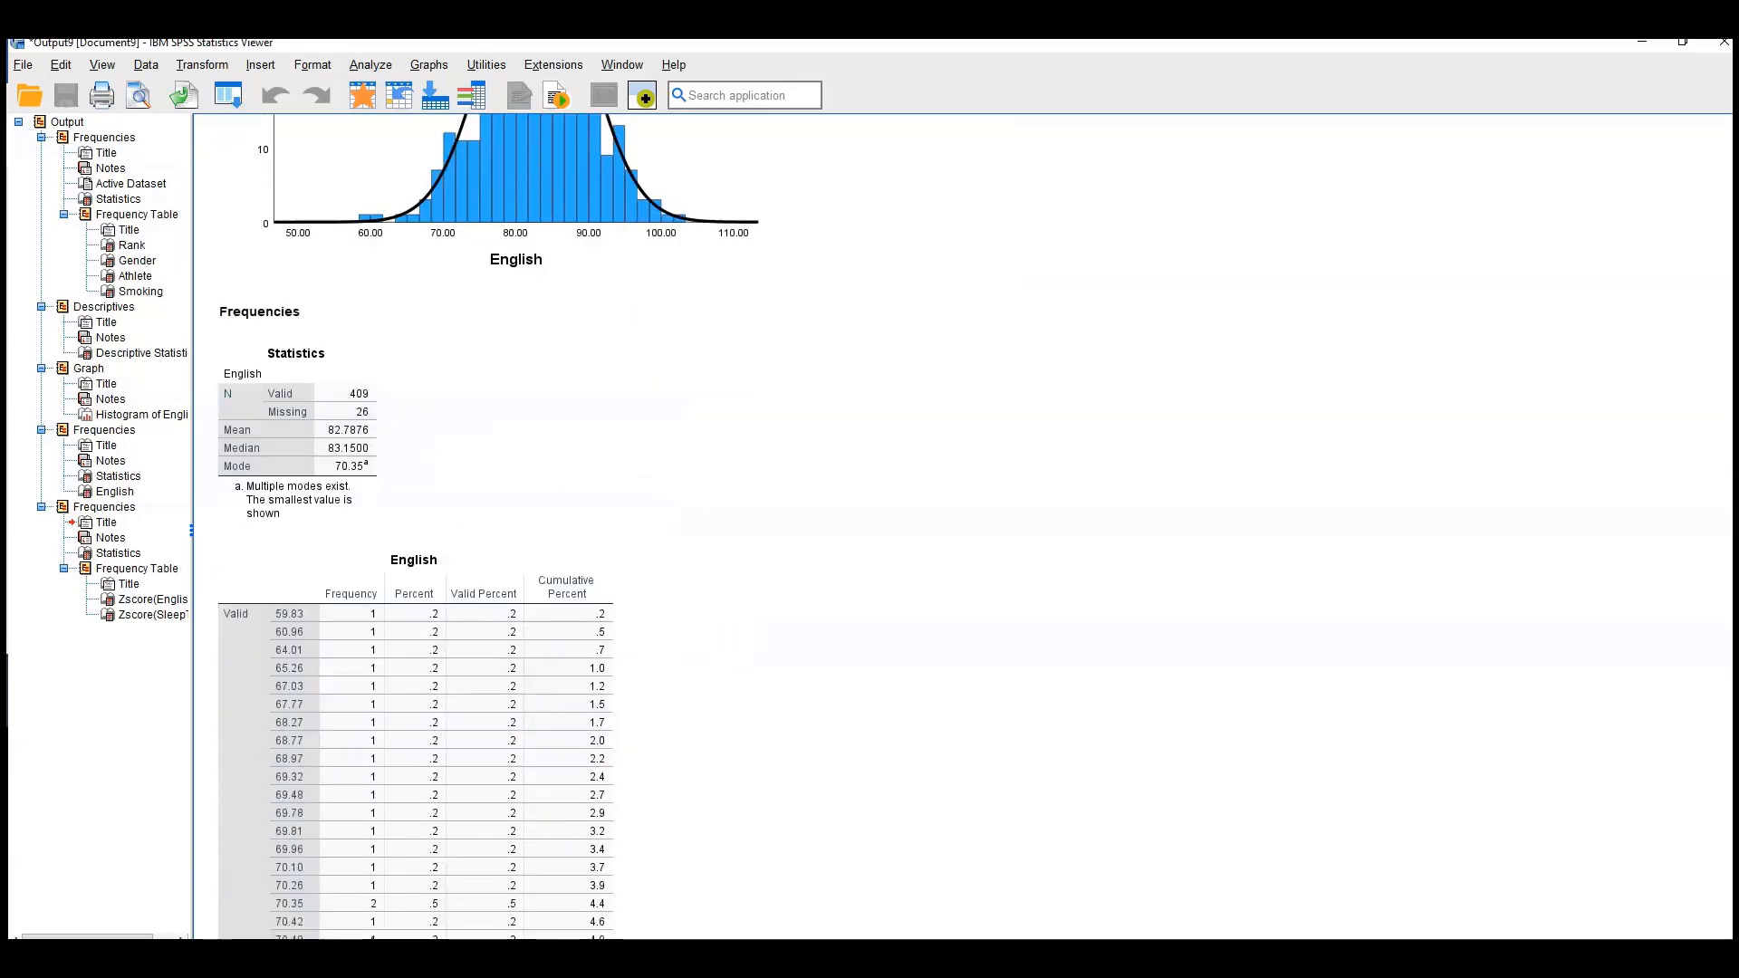
pyautogui.scroll(-20, 1700, 715)
pyautogui.scroll(-15, 1709, 686)
pyautogui.scroll(-5, 1722, 770)
pyautogui.scroll(10, 1721, 770)
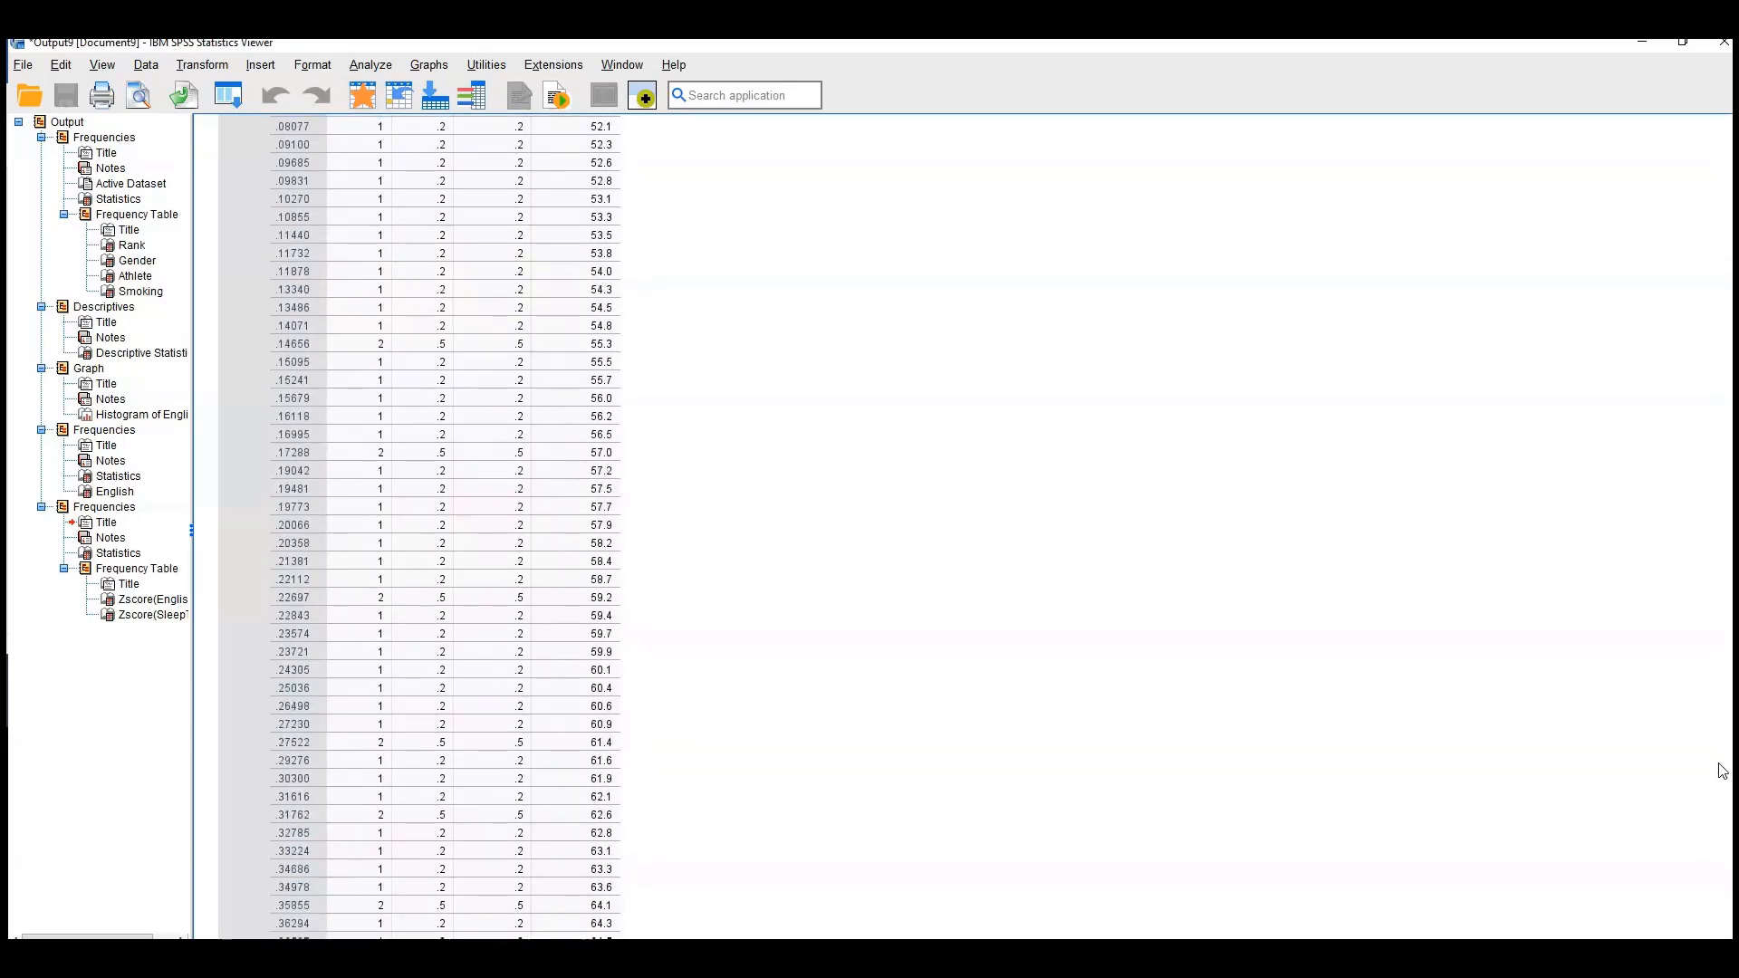
pyautogui.scroll(20, 1728, 710)
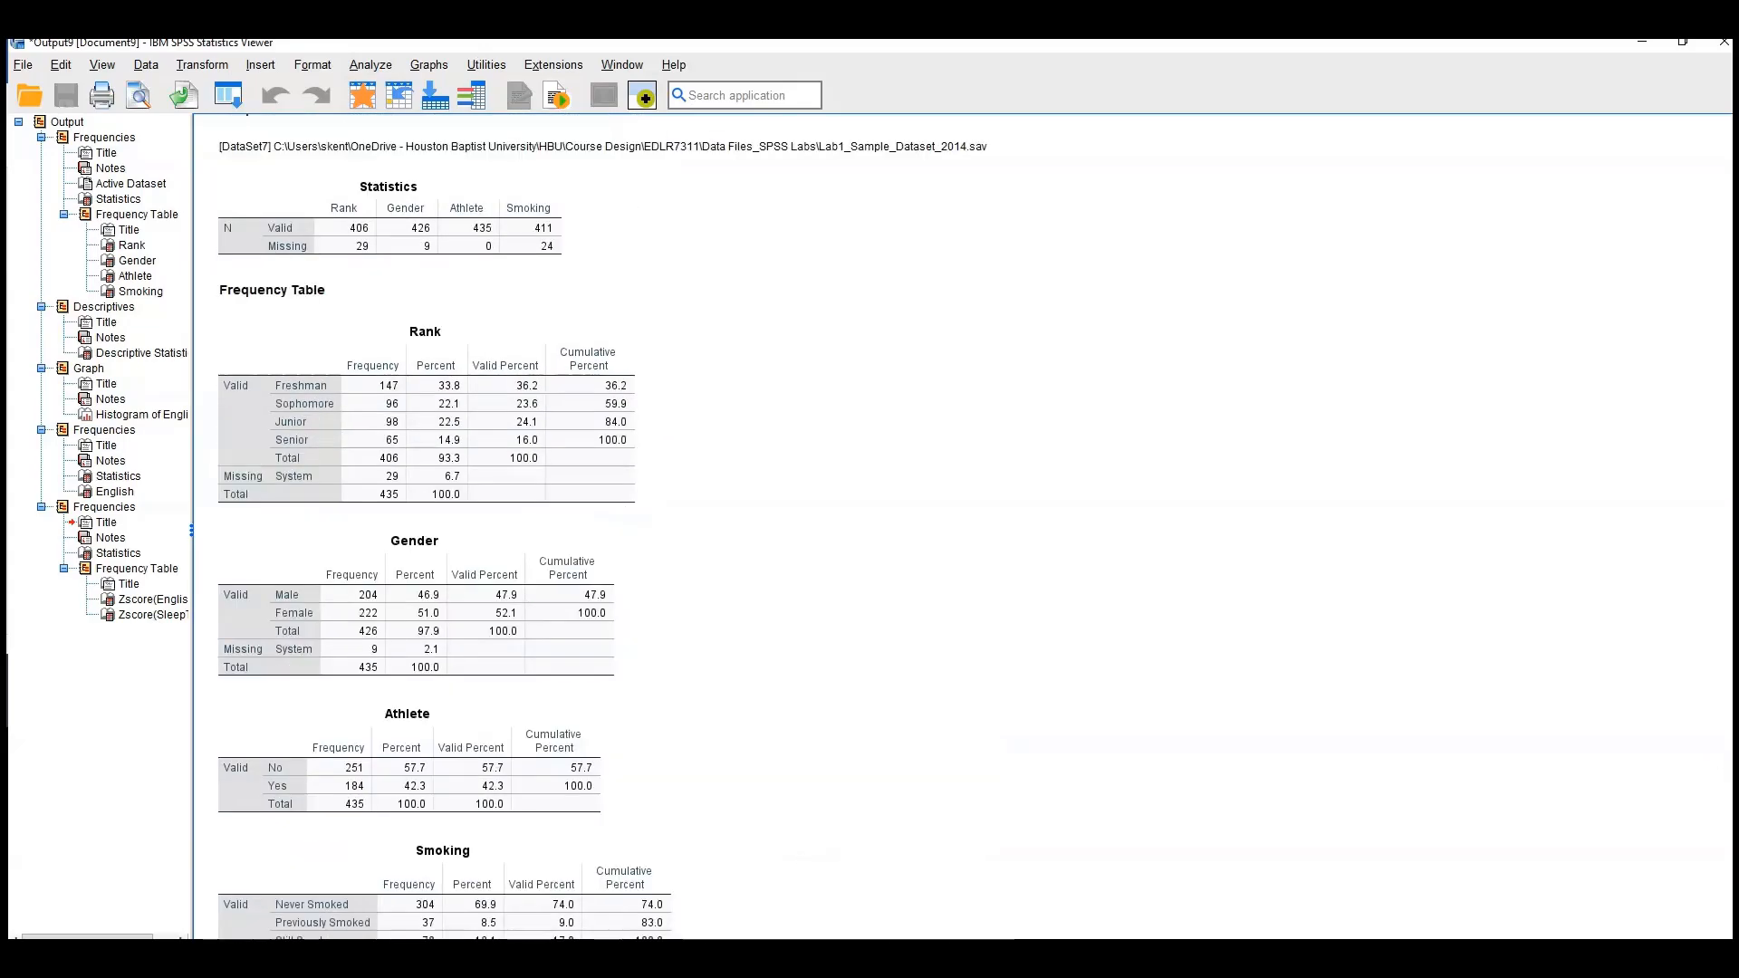